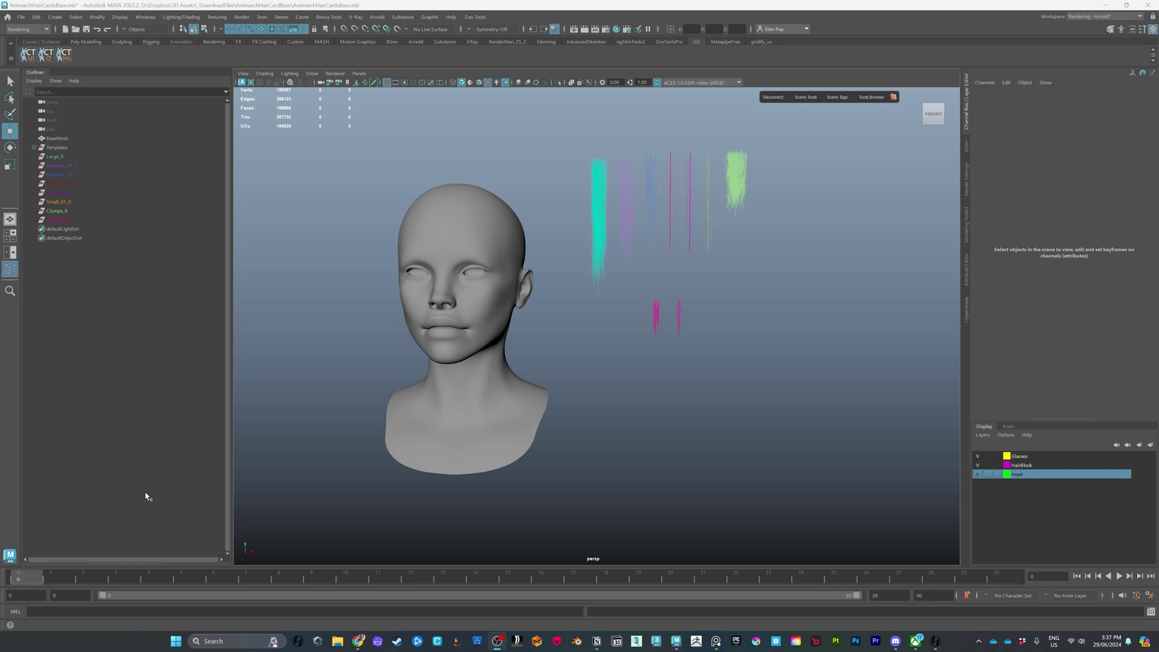
mouse_move(661, 373)
alt+mouse_down()
mouse_move(638, 380)
mouse_move(660, 396)
alt+mouse_up()
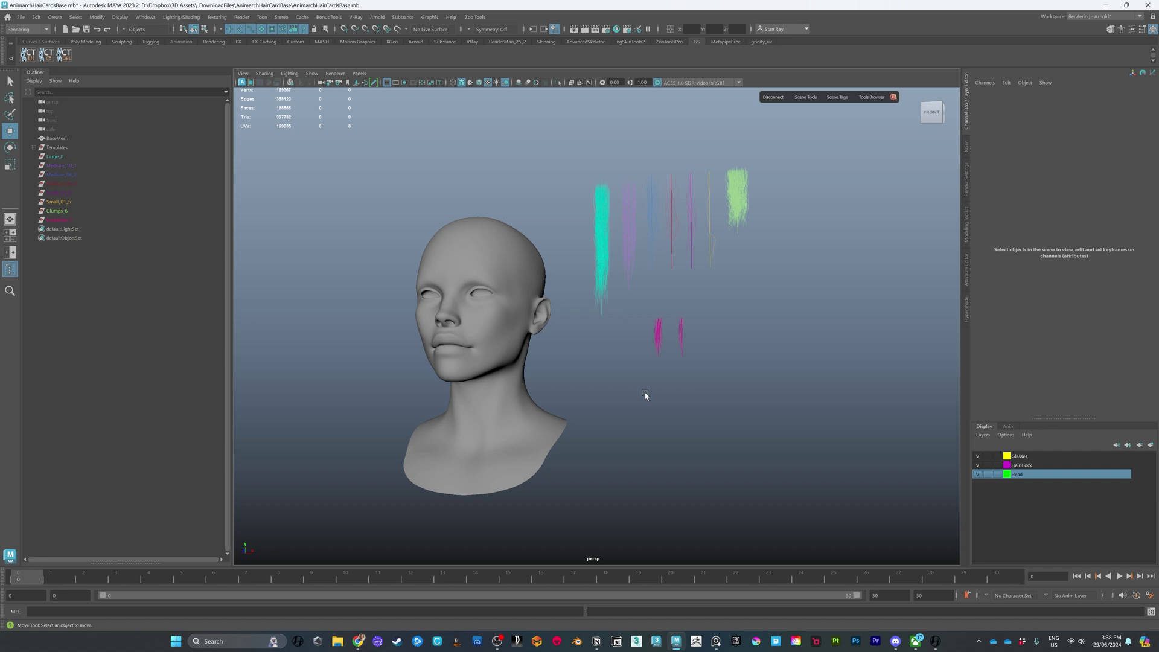
alt+drag(665, 328, 698, 364)
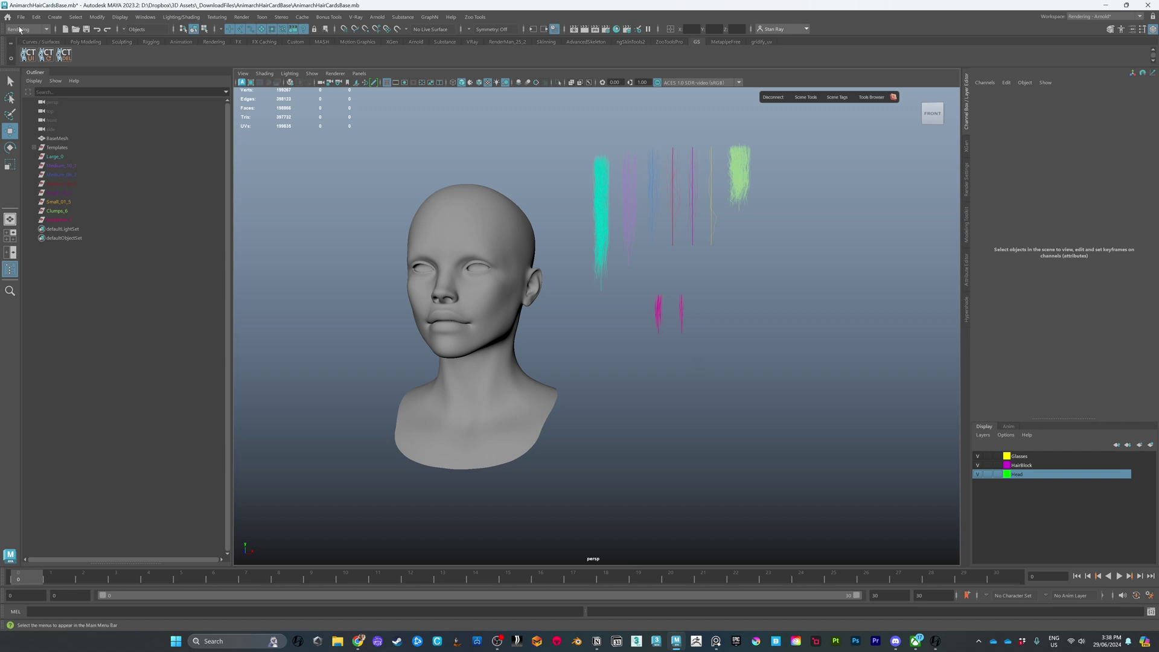
alt+drag(595, 326, 628, 317)
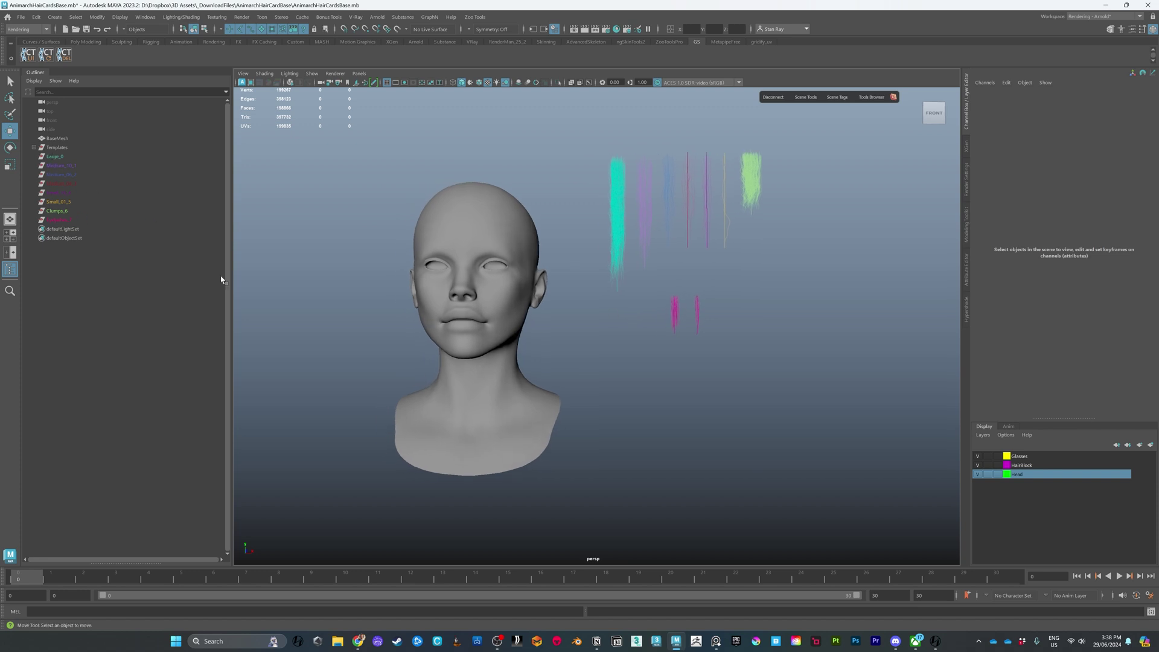
alt+drag(738, 370, 742, 378)
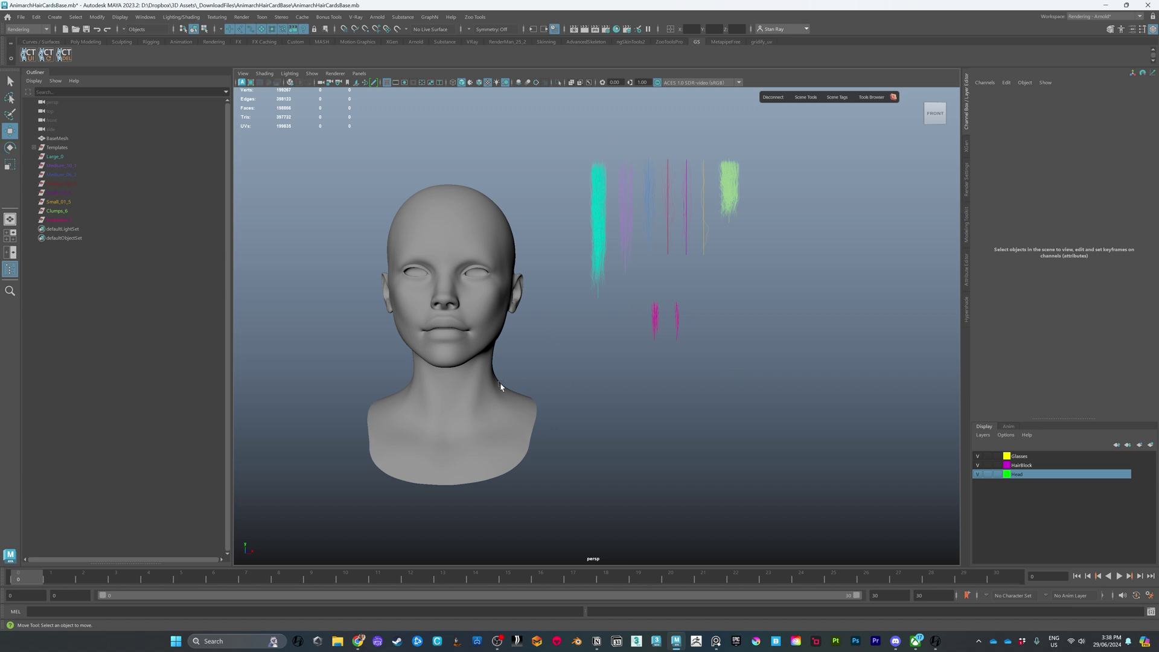
alt+drag(782, 272, 479, 287)
- Create a polygon cube at the world origin below the head mesh as a scale reference
click(521, 329)
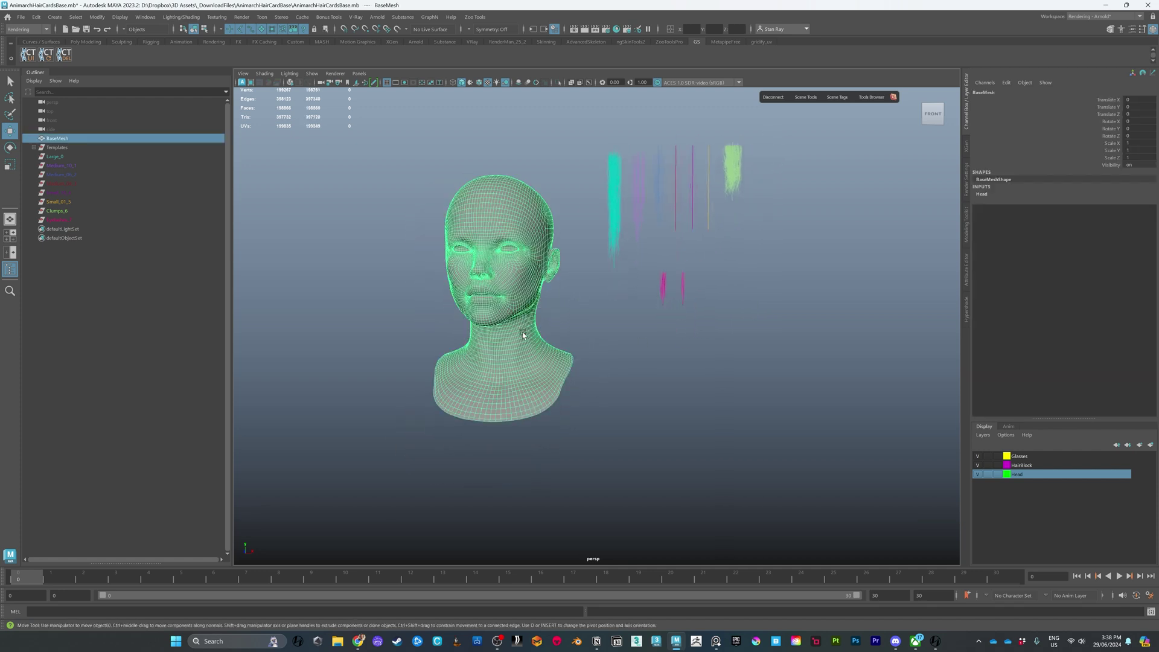
alt+drag(634, 456, 636, 395)
alt+right_drag(635, 392, 611, 267)
alt+middle_drag(692, 457, 663, 287)
alt+right_drag(663, 286, 639, 281)
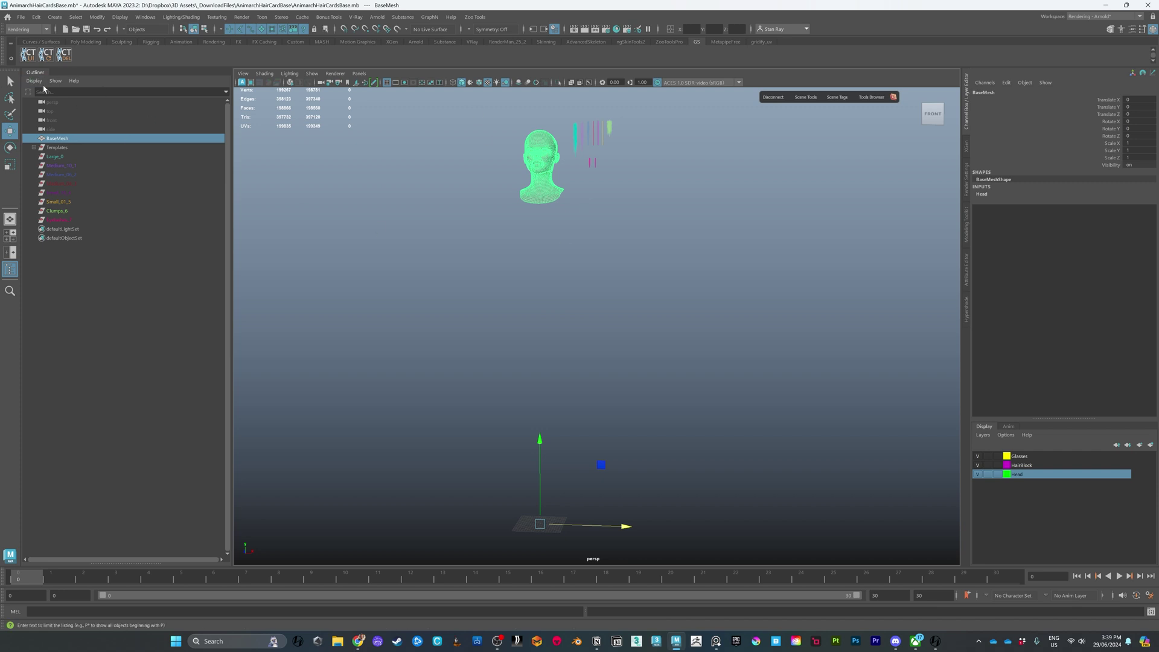
click(547, 523)
shift+right_click(547, 523)
click(548, 466)
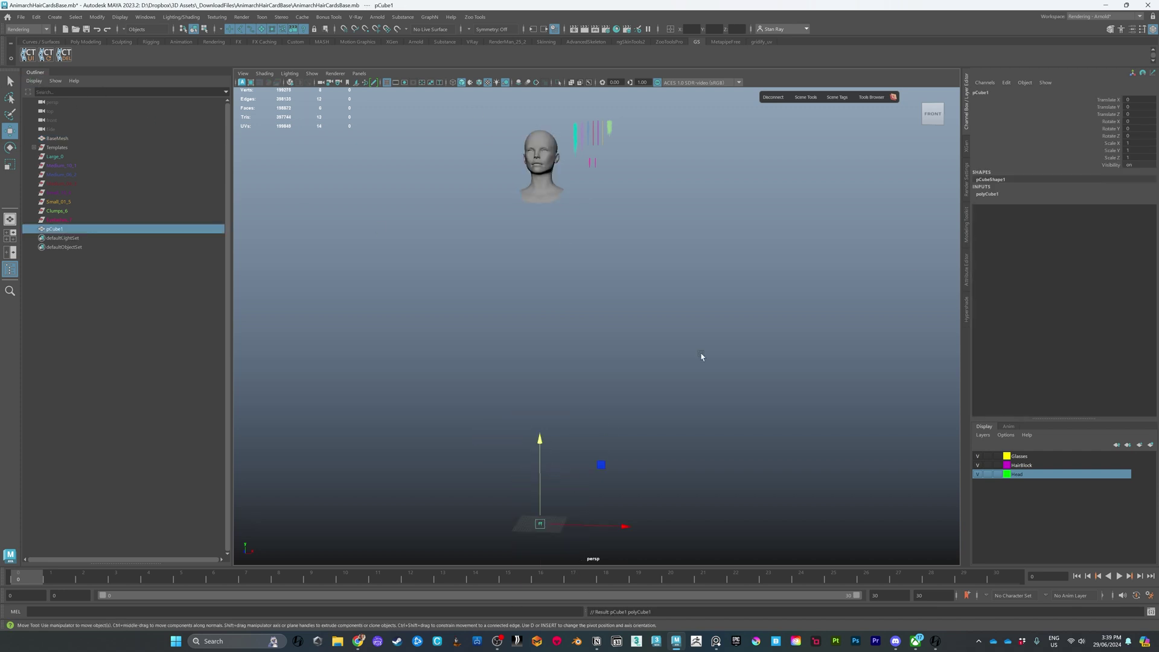
- Stretch the reference cube vertically by setting its Scale Y to 165, for comparison with the head's height
key(r)
drag(540, 444, 540, 211)
click(1141, 151)
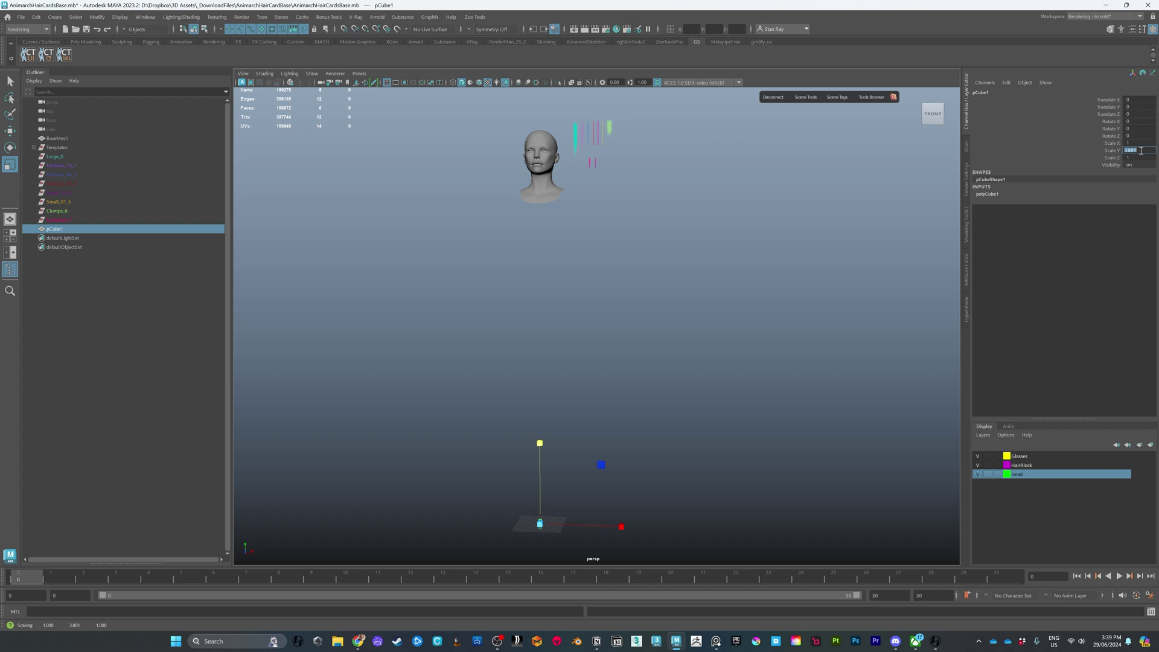
text(165)
key(Return)
drag(443, 282, 524, 329)
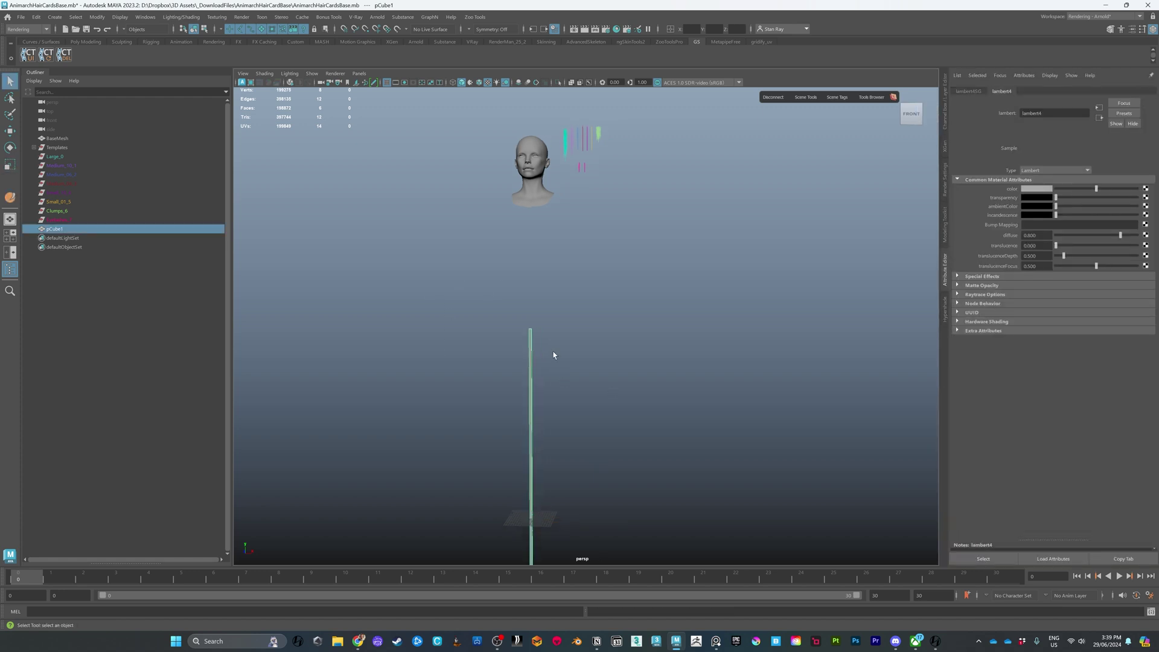
key(w)
drag(525, 329, 521, 329)
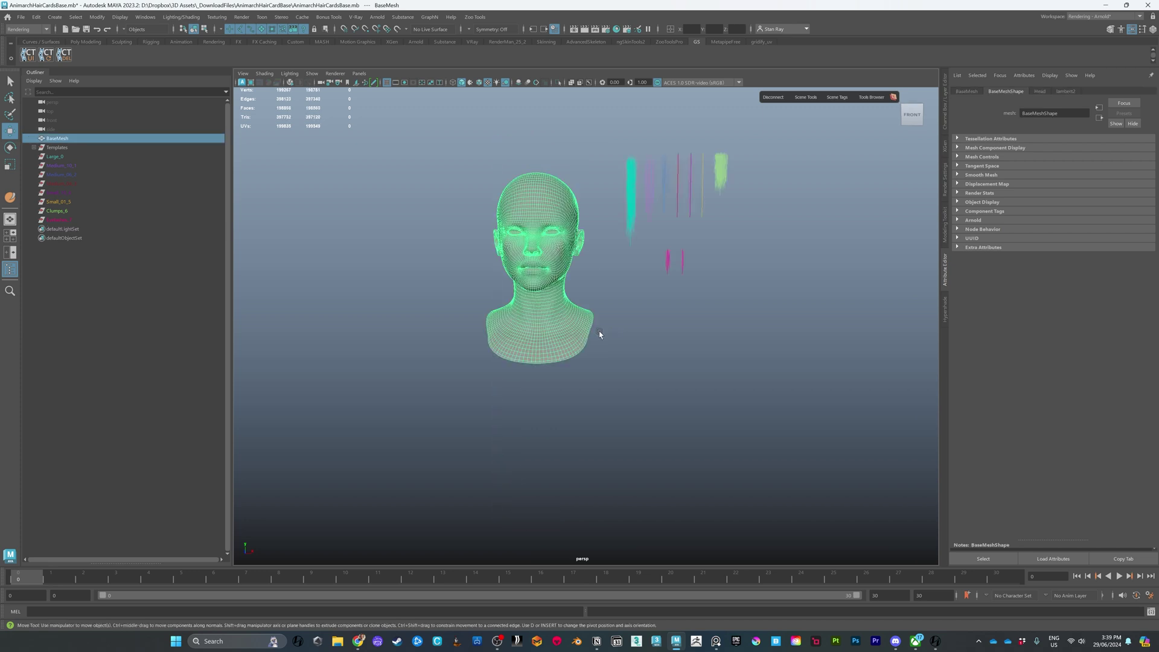
- Examine the head mesh and the row of coloured hair card templates beside it
alt+drag(656, 341, 595, 338)
alt+right_drag(631, 336, 687, 333)
alt+middle_drag(679, 311, 604, 391)
alt+drag(604, 391, 626, 381)
click(681, 401)
alt+middle_drag(684, 403, 686, 407)
alt+drag(686, 406, 684, 407)
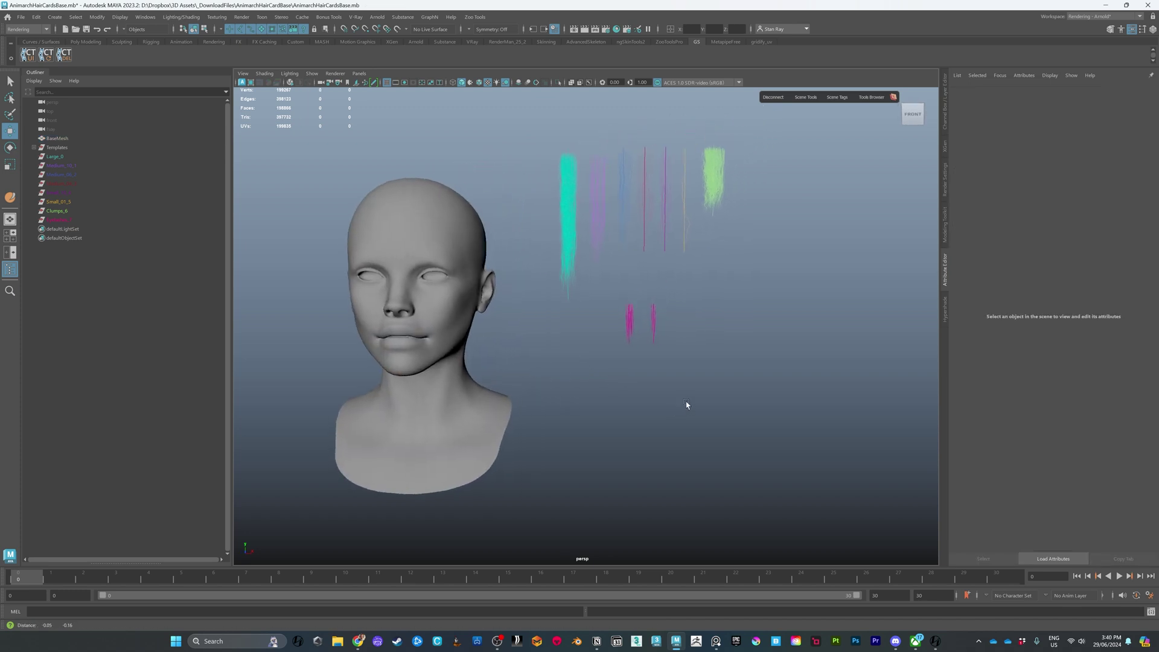
alt+middle_drag(684, 407, 693, 391)
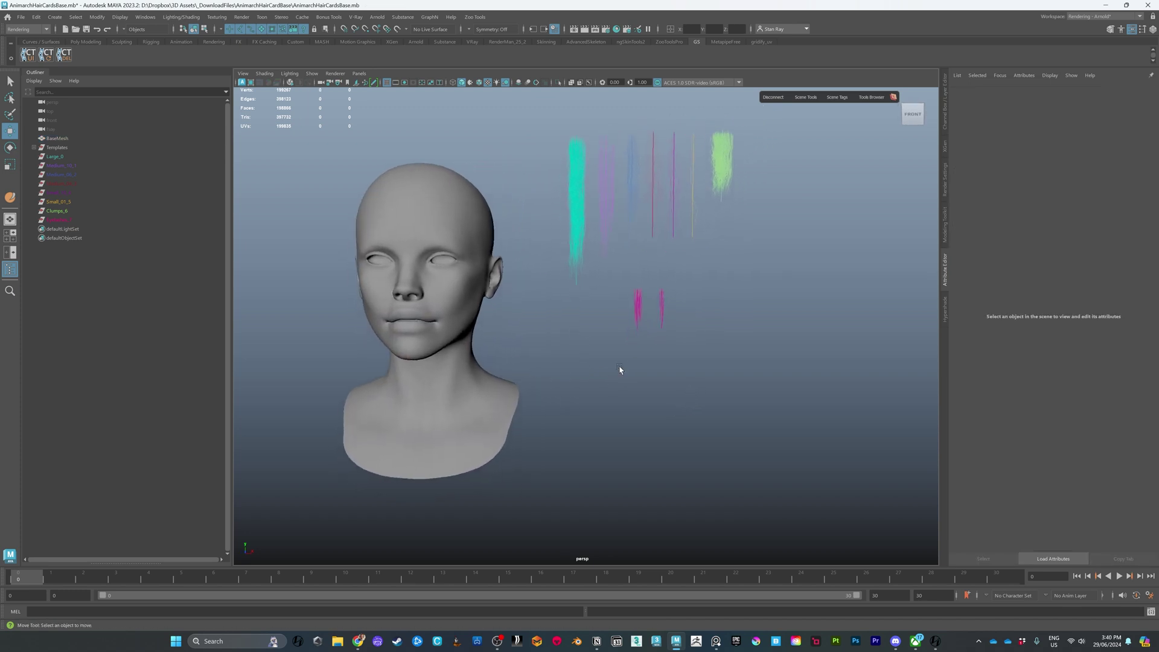
click(463, 260)
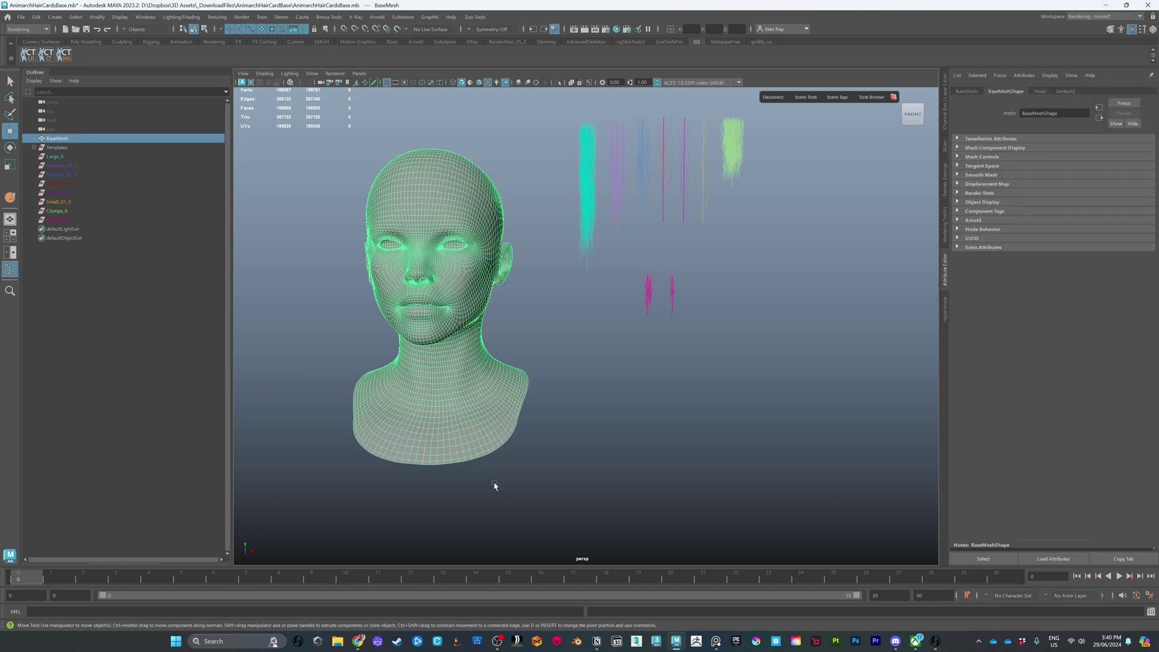
click(699, 437)
drag(597, 117, 799, 190)
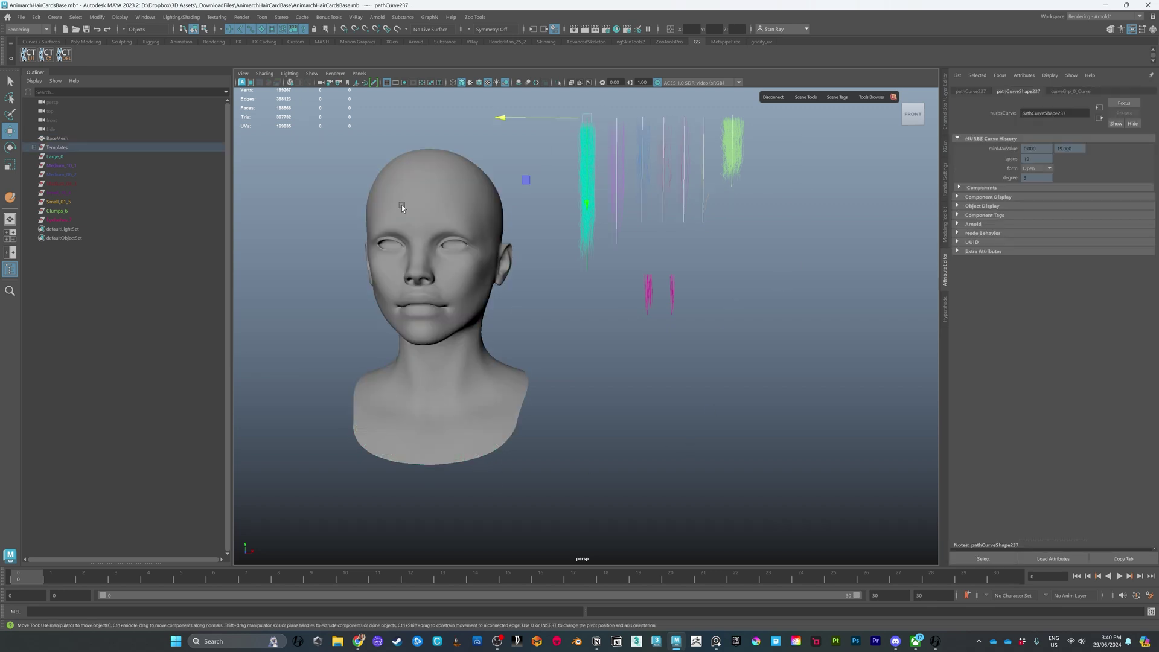
click(611, 387)
alt+drag(611, 388, 652, 357)
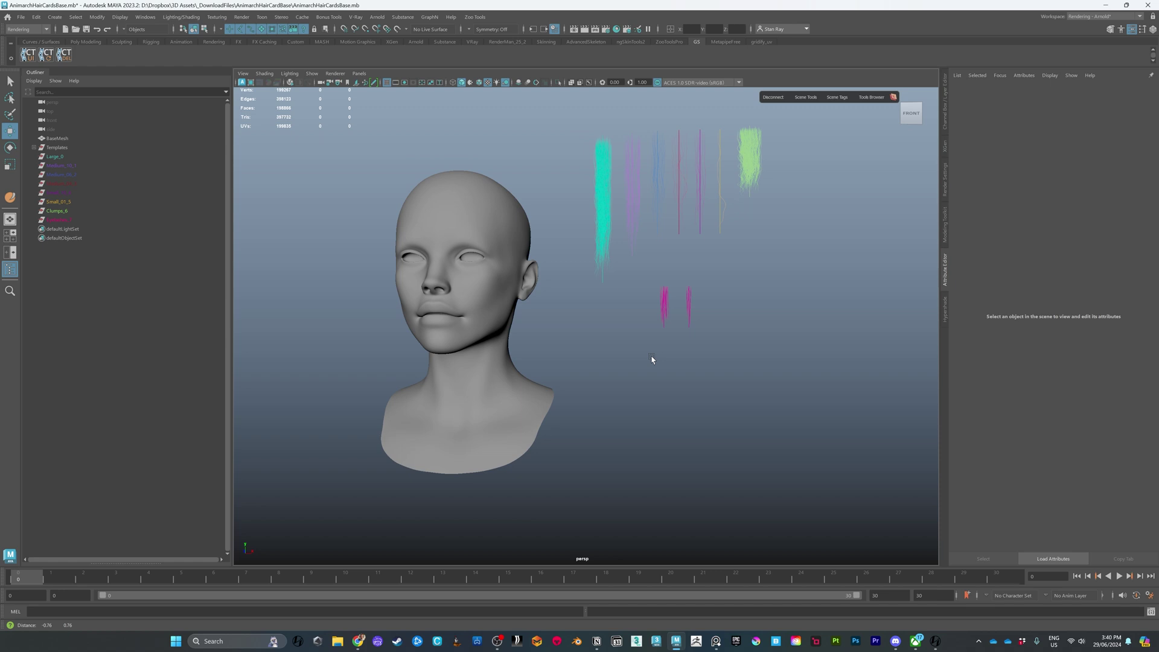
alt+drag(505, 227, 550, 318)
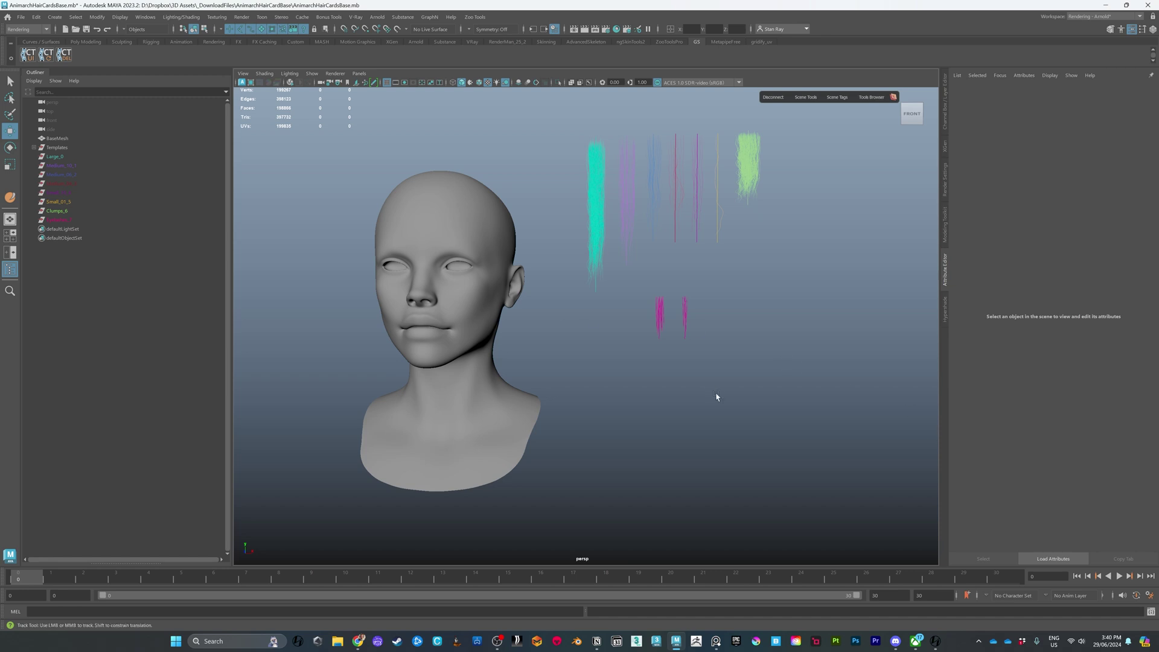
alt+middle_drag(716, 396, 701, 401)
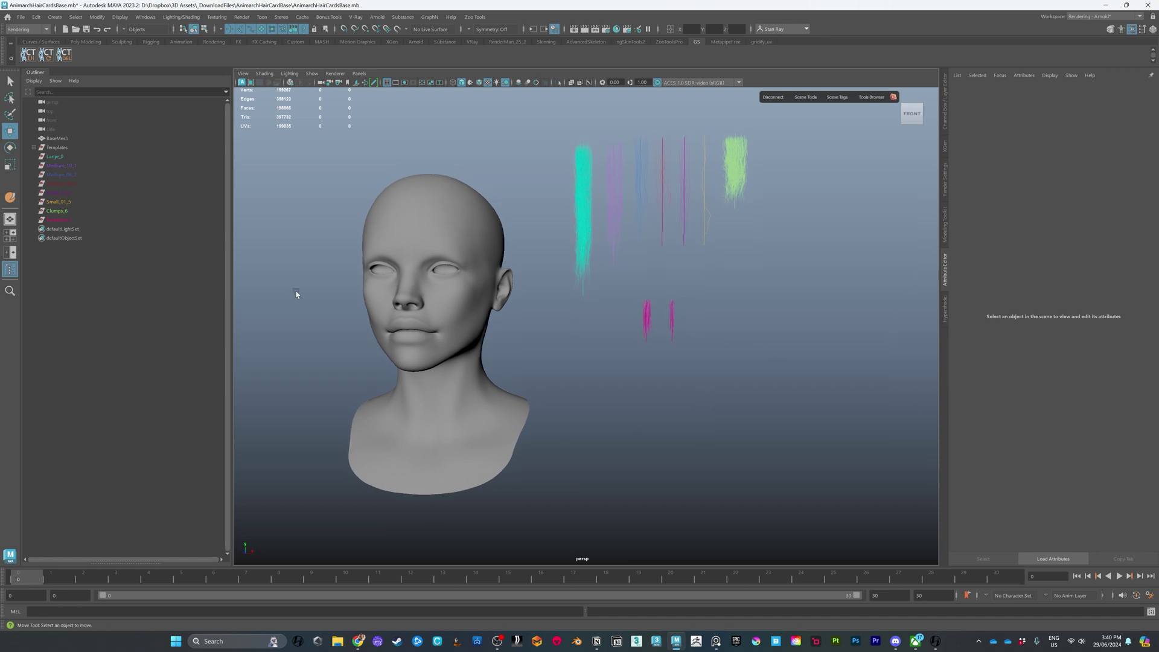
alt+drag(519, 324, 564, 327)
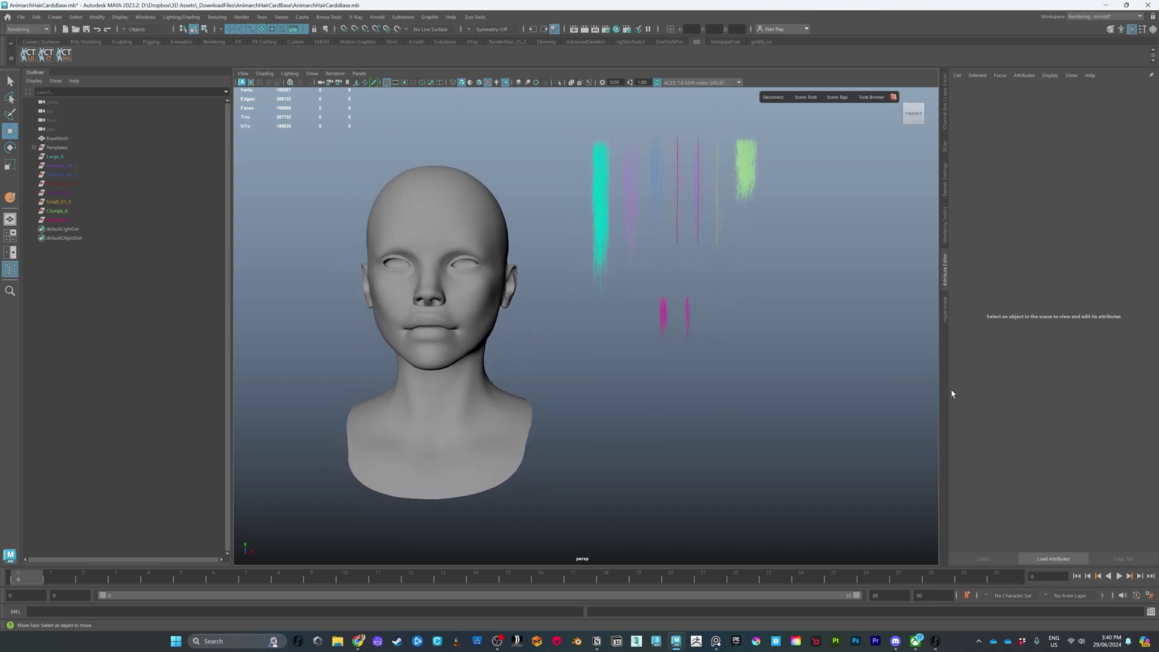
- Show the layer editor and look over the Glasses, HairBlock and Head display layers alongside the model
click(945, 92)
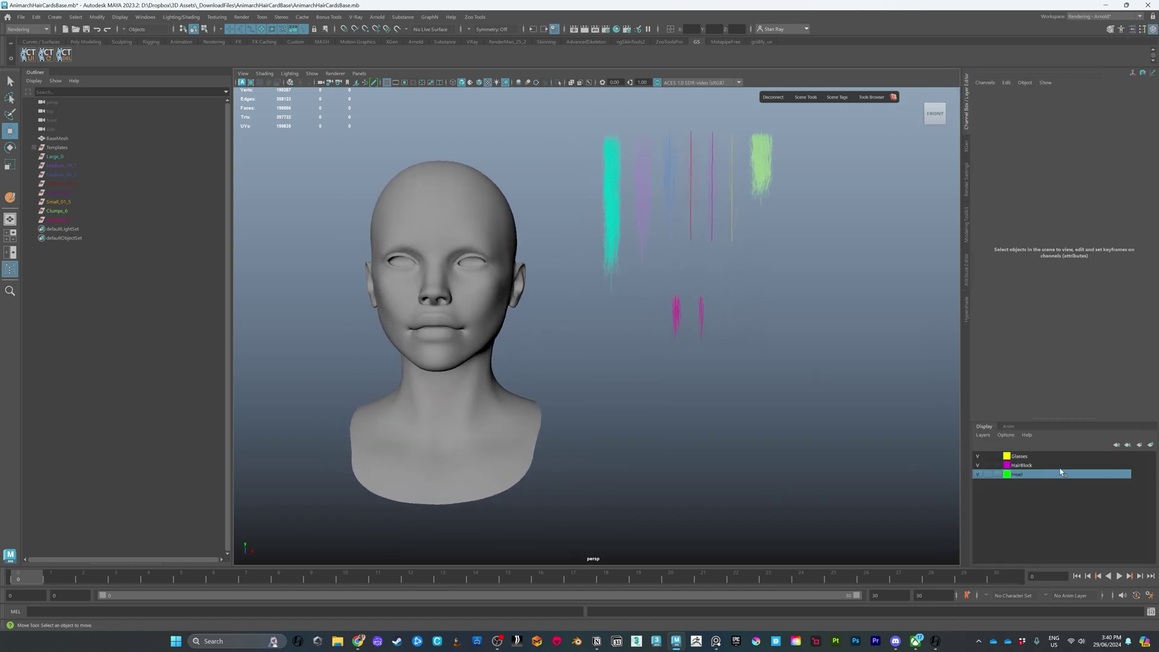
click(1021, 465)
click(1018, 475)
alt+drag(770, 344, 510, 225)
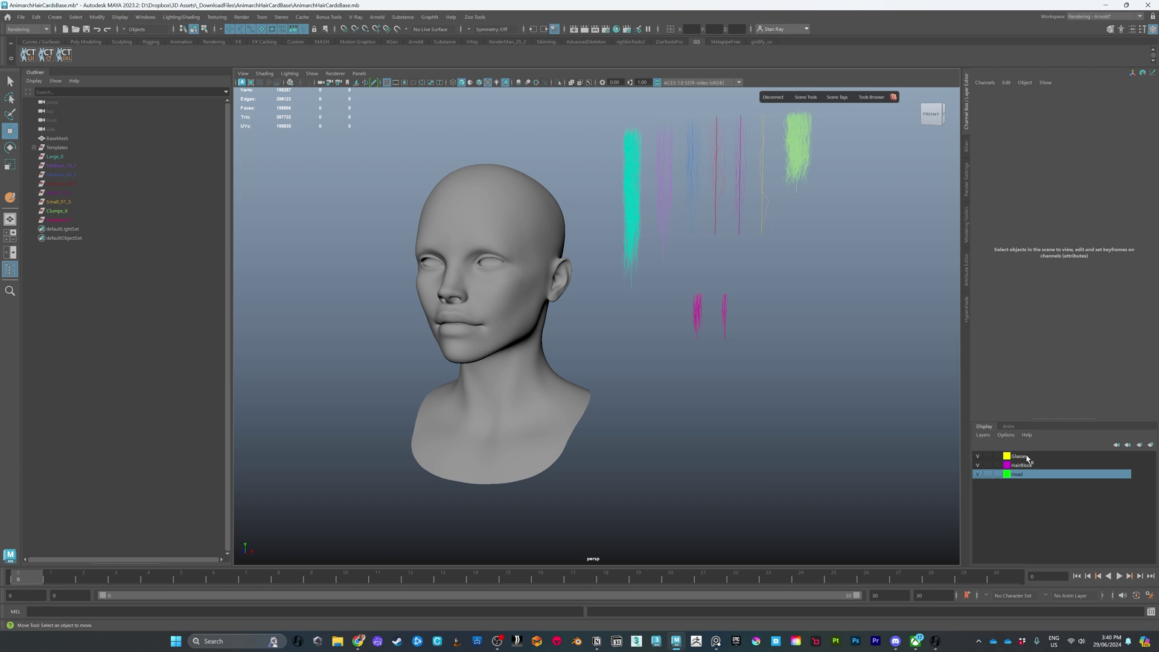
alt+drag(883, 401, 706, 355)
alt+middle_drag(541, 285, 554, 309)
alt+right_drag(554, 309, 569, 319)
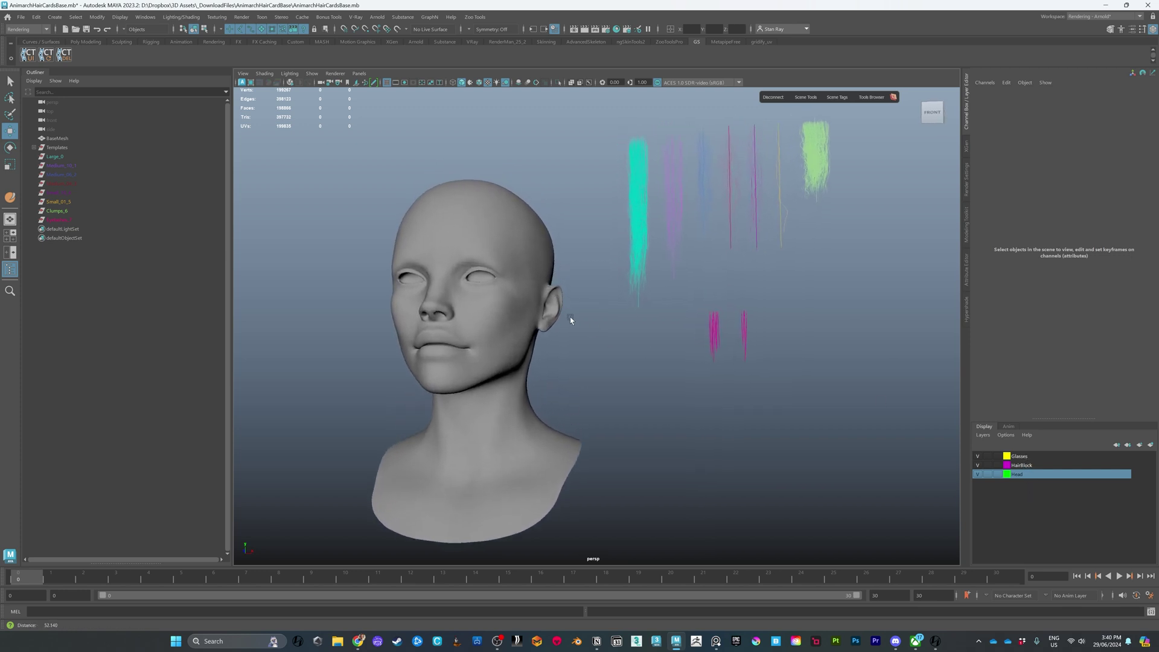
alt+middle_drag(569, 318, 569, 292)
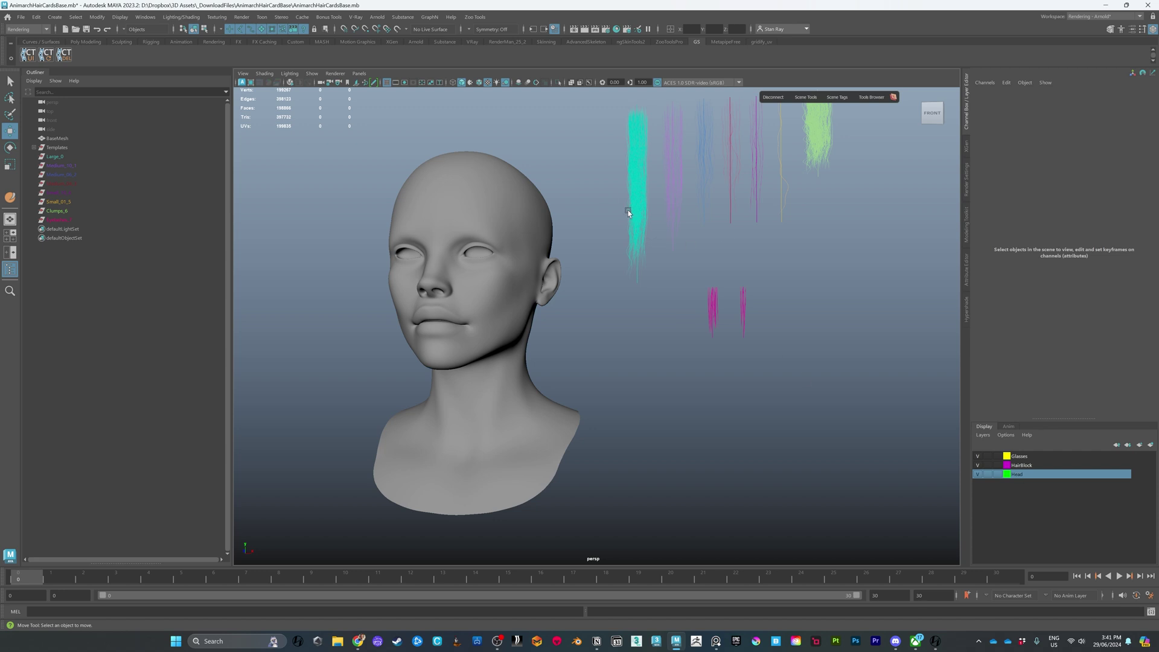
- Move the large teal hair card along X toward the head, to a Translate X of about -5.8
drag(642, 205, 642, 204)
drag(621, 113, 550, 114)
click(637, 295)
click(530, 194)
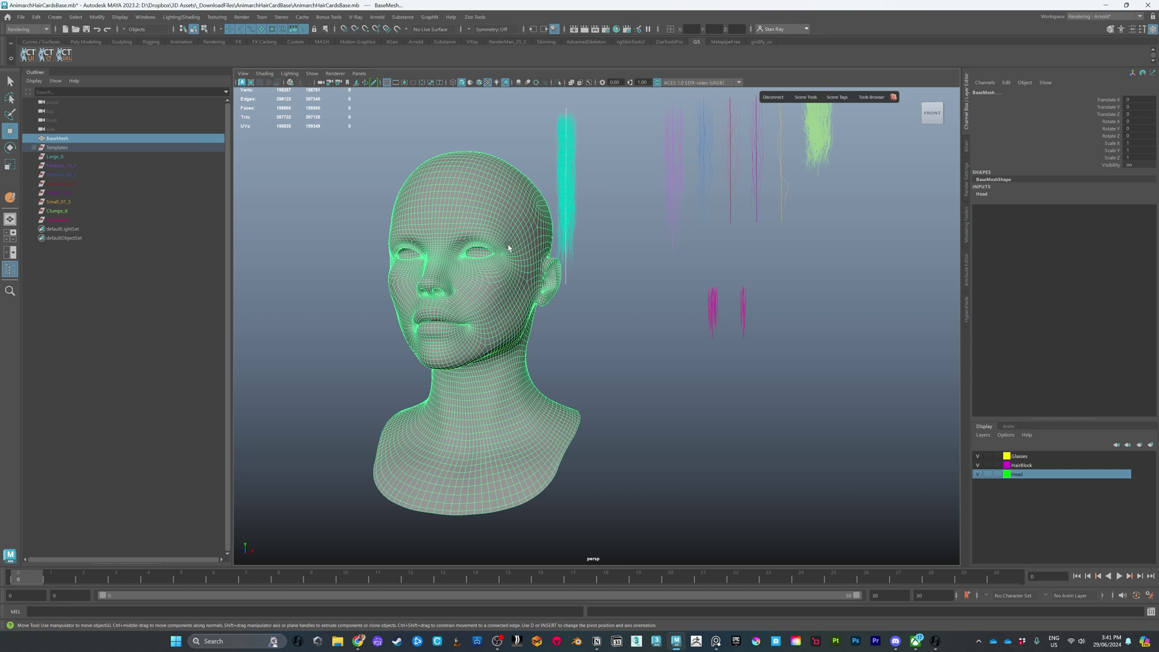
click(613, 252)
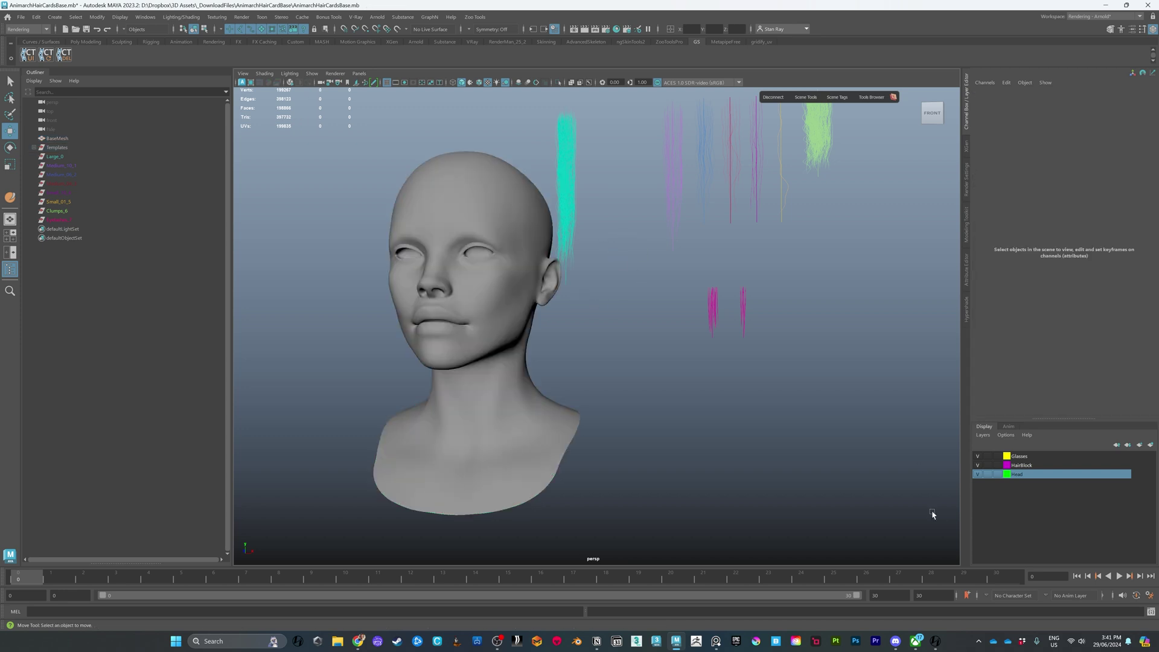
- Add the head mesh to the Head display layer and set that layer to Reference
click(500, 274)
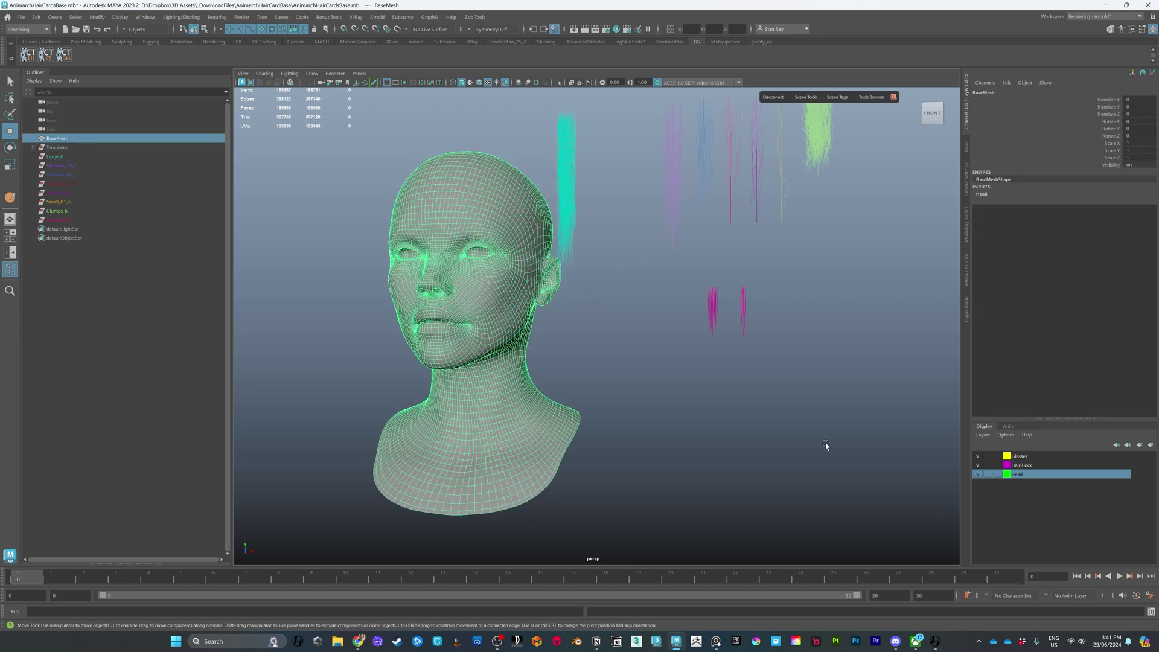
right_click(1018, 476)
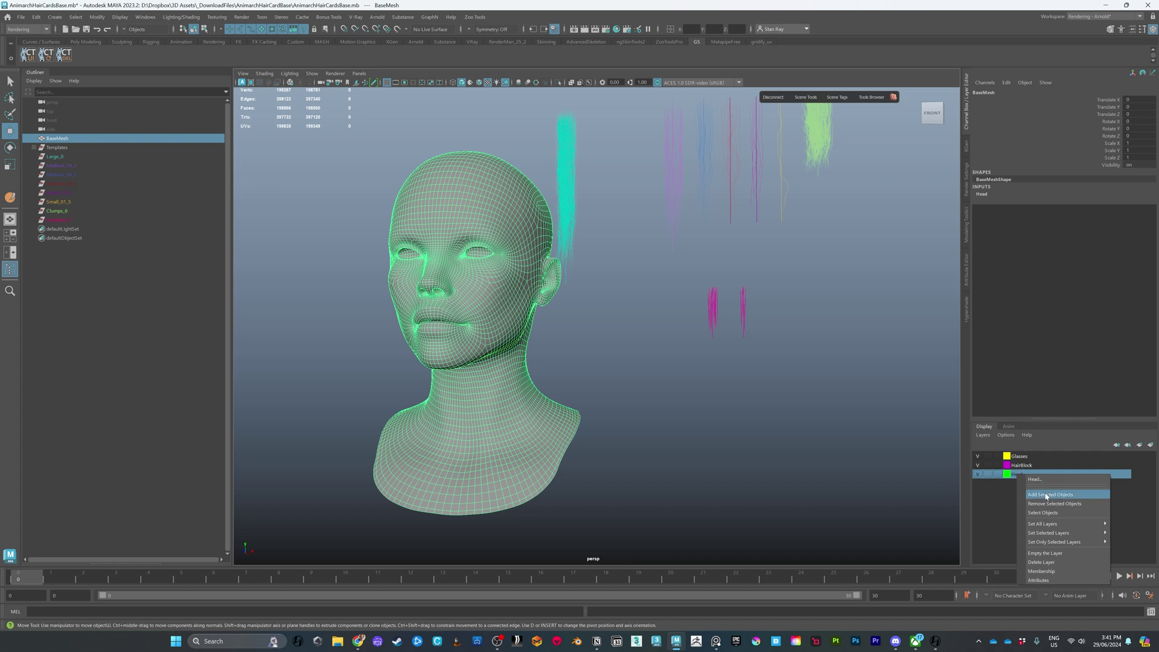
click(1047, 495)
click(997, 474)
click(997, 474)
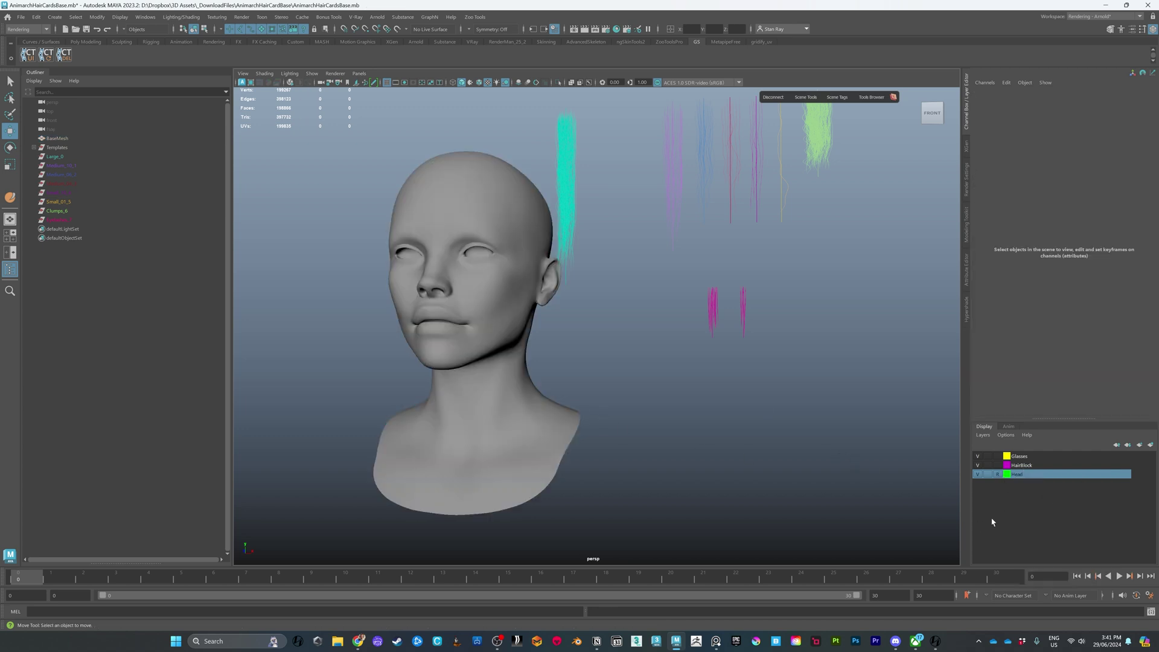
click(997, 474)
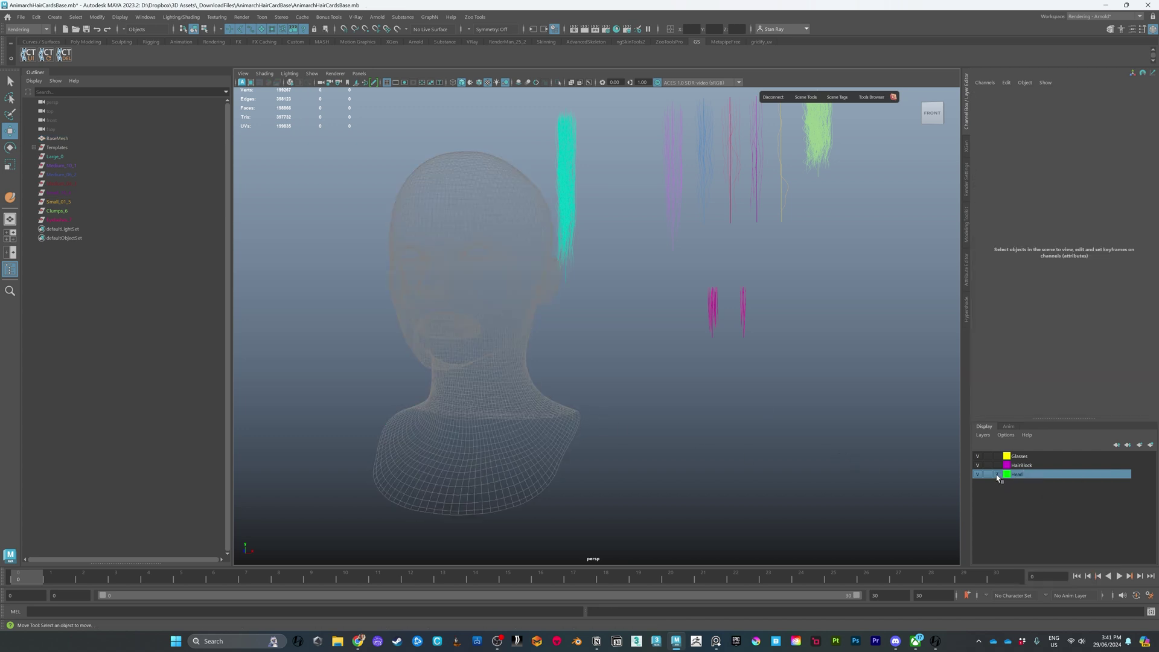
click(997, 474)
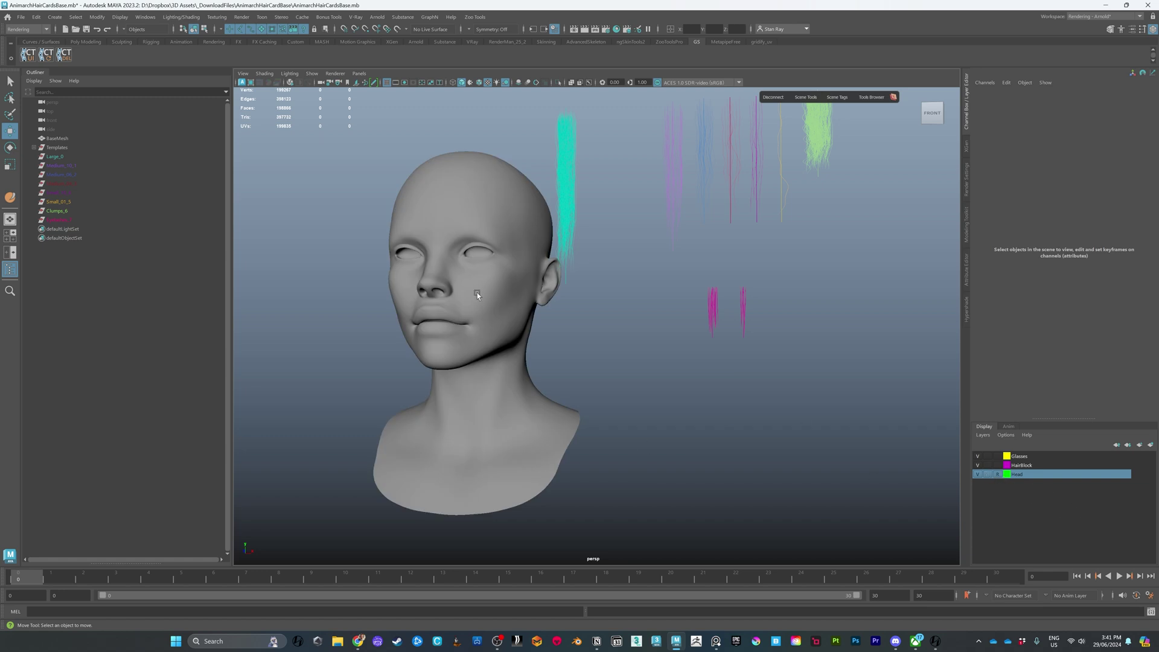
- Move the large teal hair card slightly away from the head along X
click(569, 287)
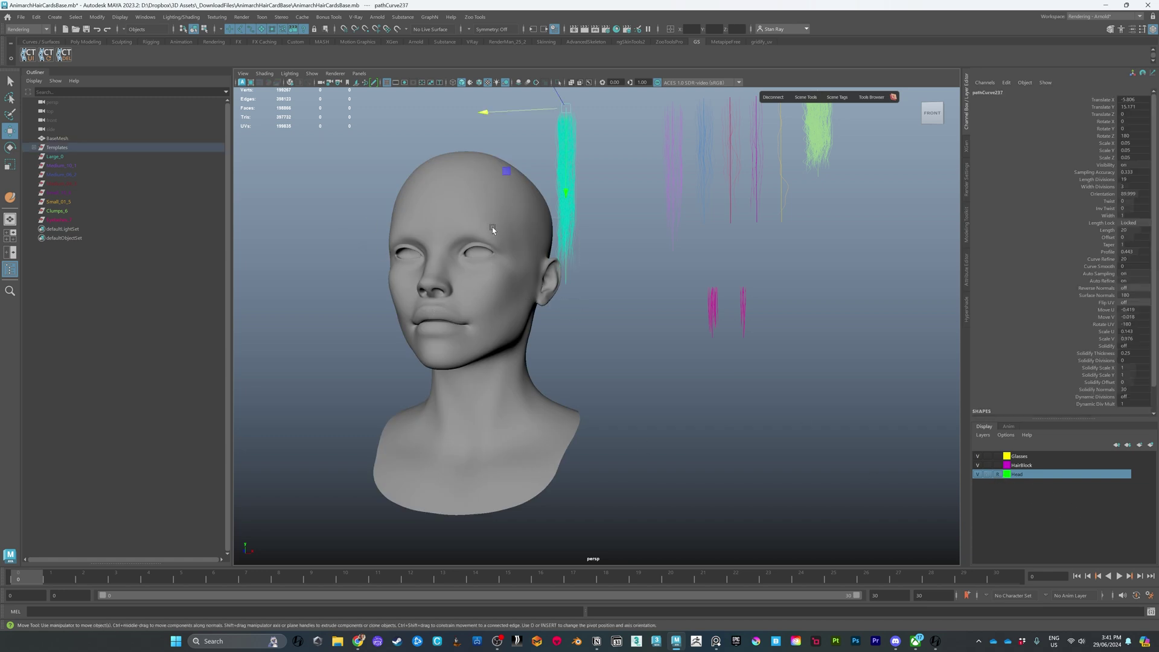
mouse_move(505, 114)
mouse_down()
mouse_move(471, 114)
mouse_move(519, 115)
mouse_up()
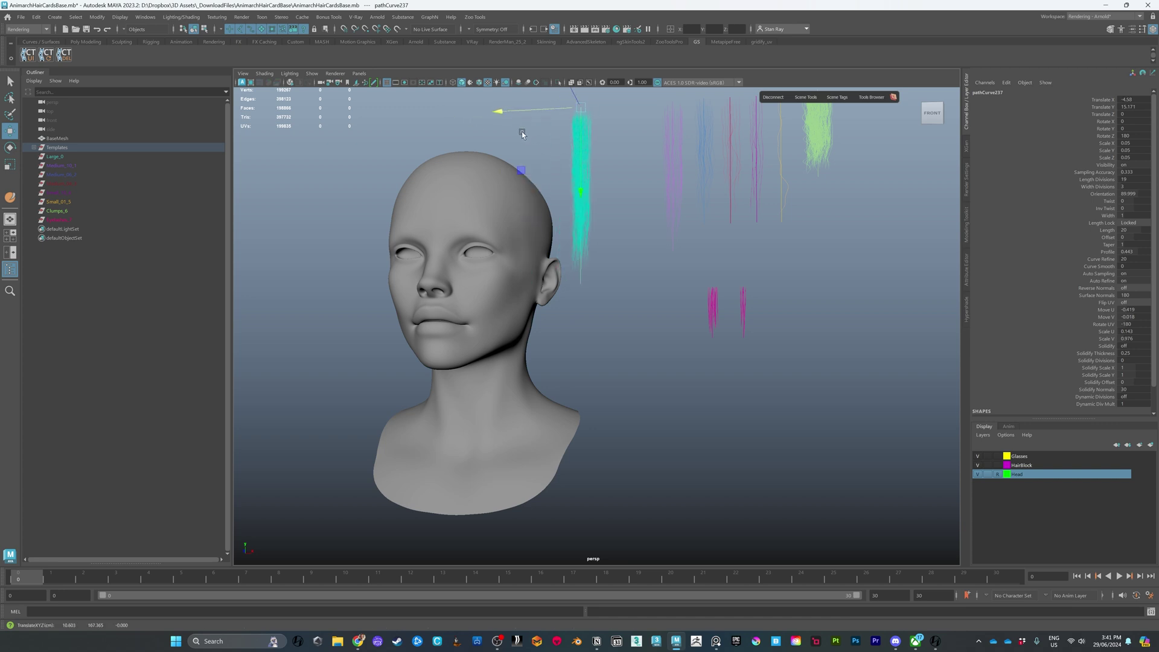
- Try the Template display mode on the Head layer, then return the layer to Reference
click(1015, 467)
click(994, 457)
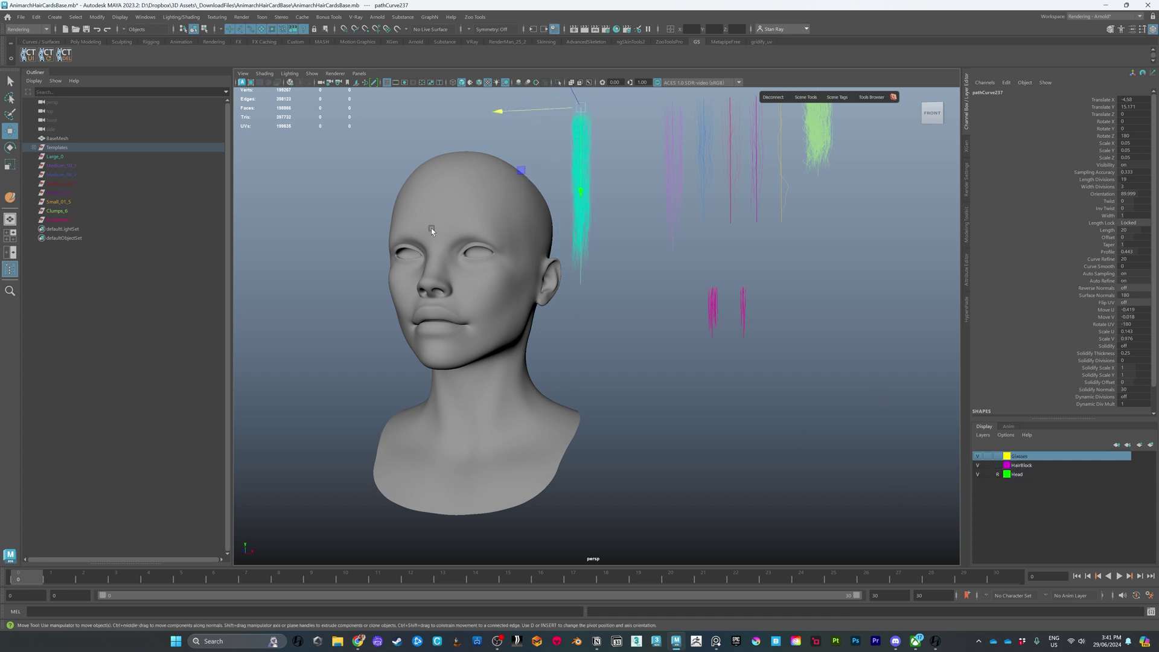
click(996, 465)
click(998, 475)
click(998, 475)
alt+drag(494, 272, 588, 314)
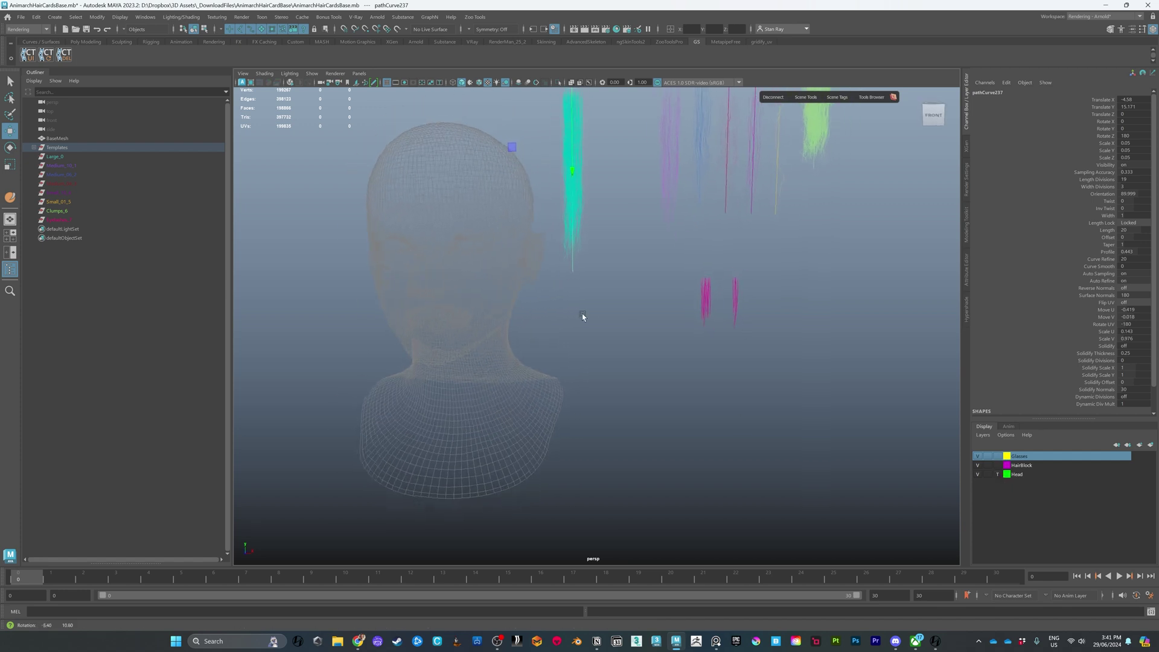
click(998, 475)
click(1007, 465)
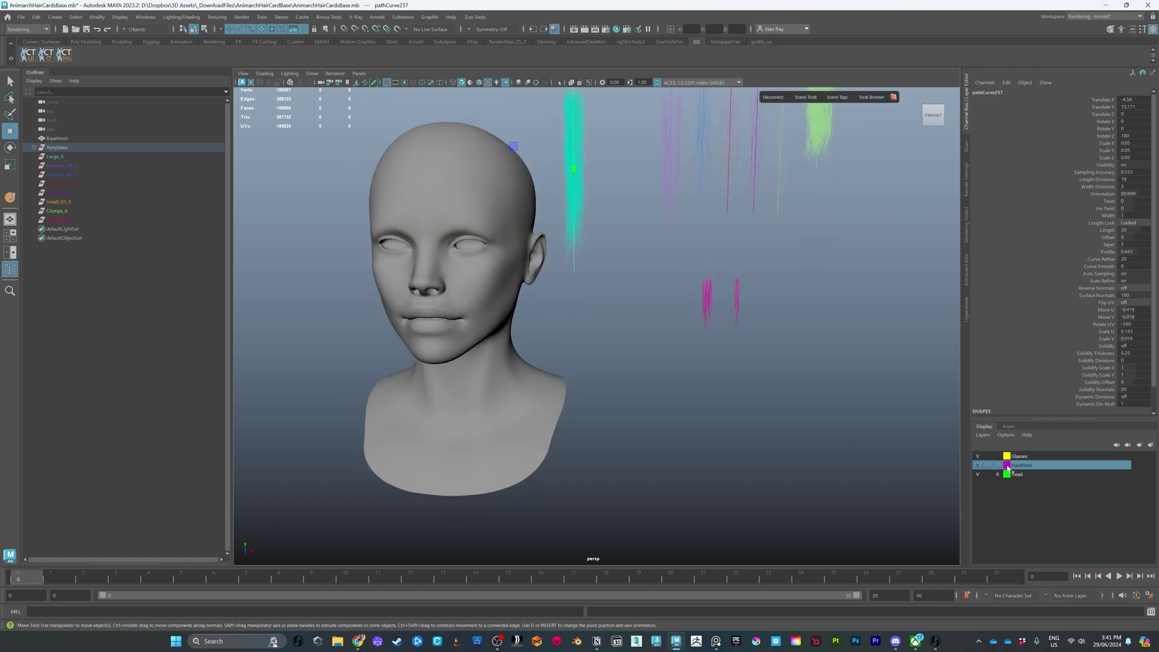
alt+drag(524, 208, 628, 338)
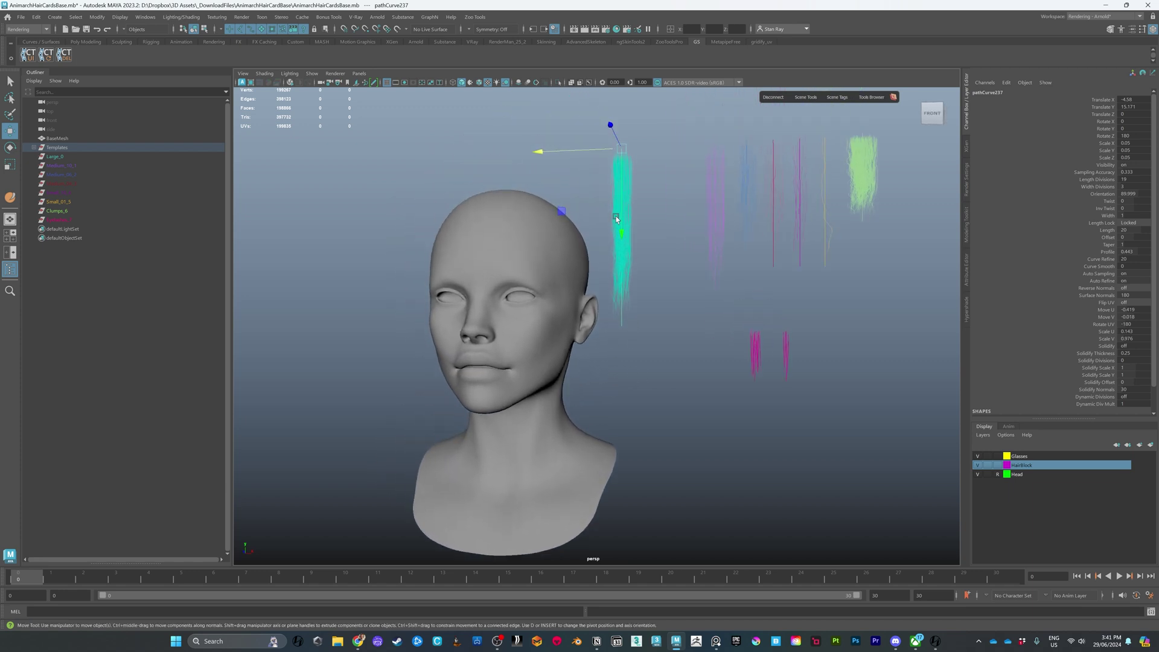
- Move the large teal hair card along X, away from the head, to a Translate X of about -0.4
alt+drag(617, 219, 699, 357)
alt+middle_drag(656, 233, 610, 279)
drag(507, 156, 560, 158)
alt+drag(638, 458, 535, 329)
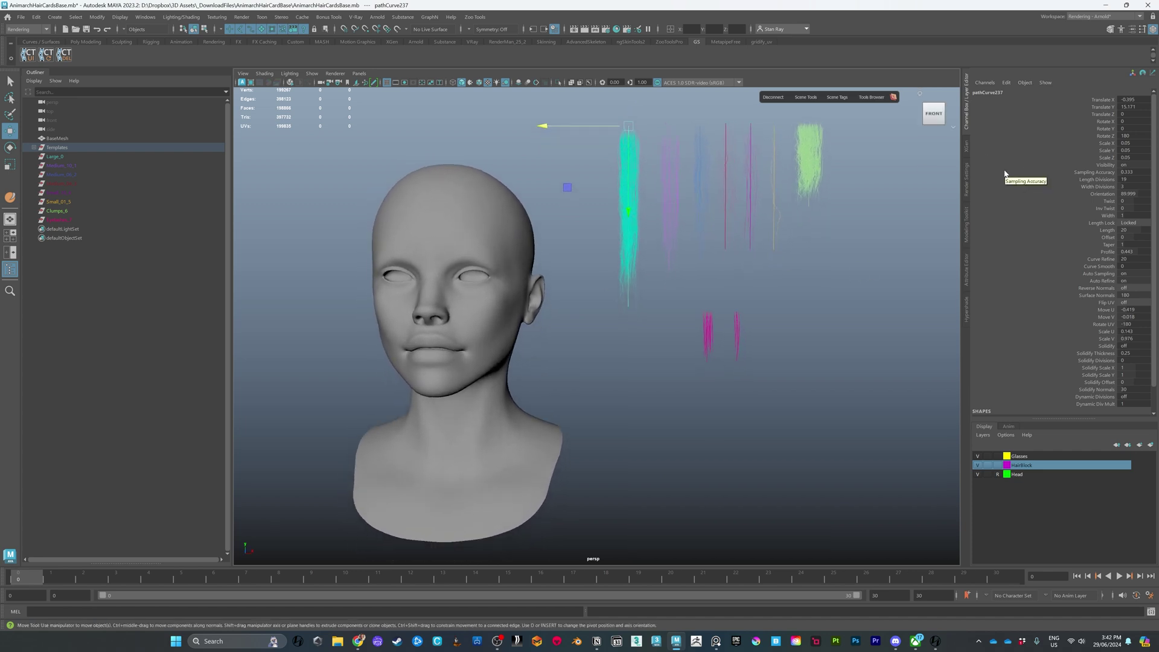
alt+drag(606, 339, 611, 313)
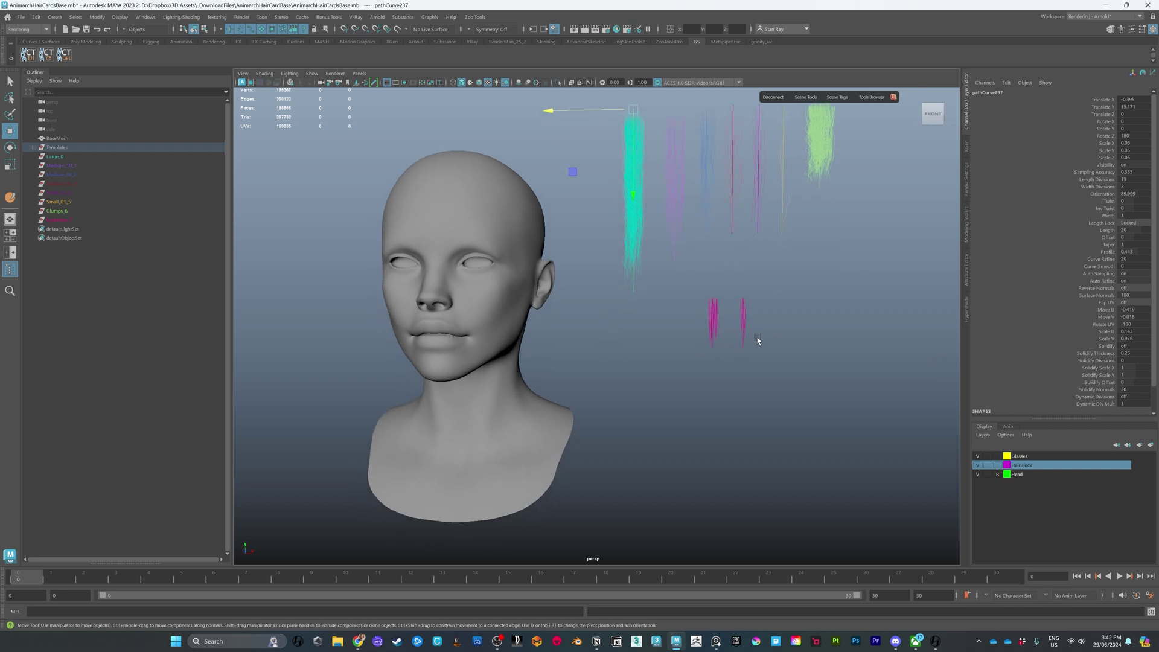
mouse_move(647, 339)
alt+mouse_down()
mouse_move(658, 338)
mouse_move(642, 336)
alt+mouse_up()
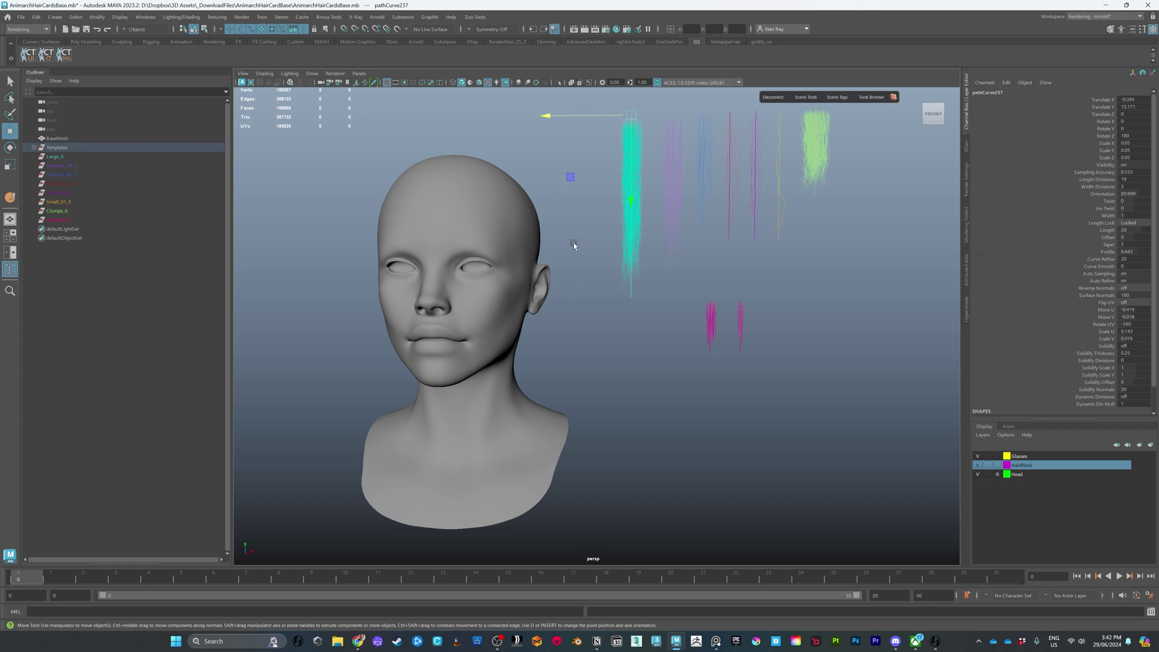
- Switch to the browser and review the GS CurveTools v1.3 product page on ArtStation, including its description and licence pricing
drag(1158, 134, 505, 64)
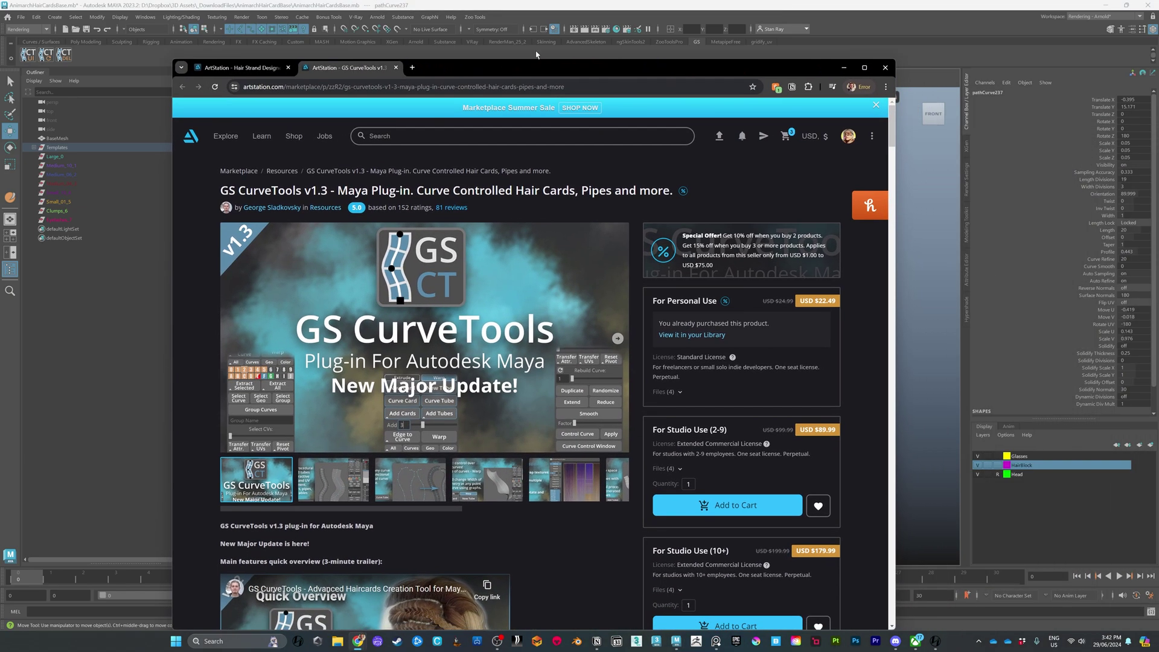
click(880, 67)
scroll(573, 331, down, 3)
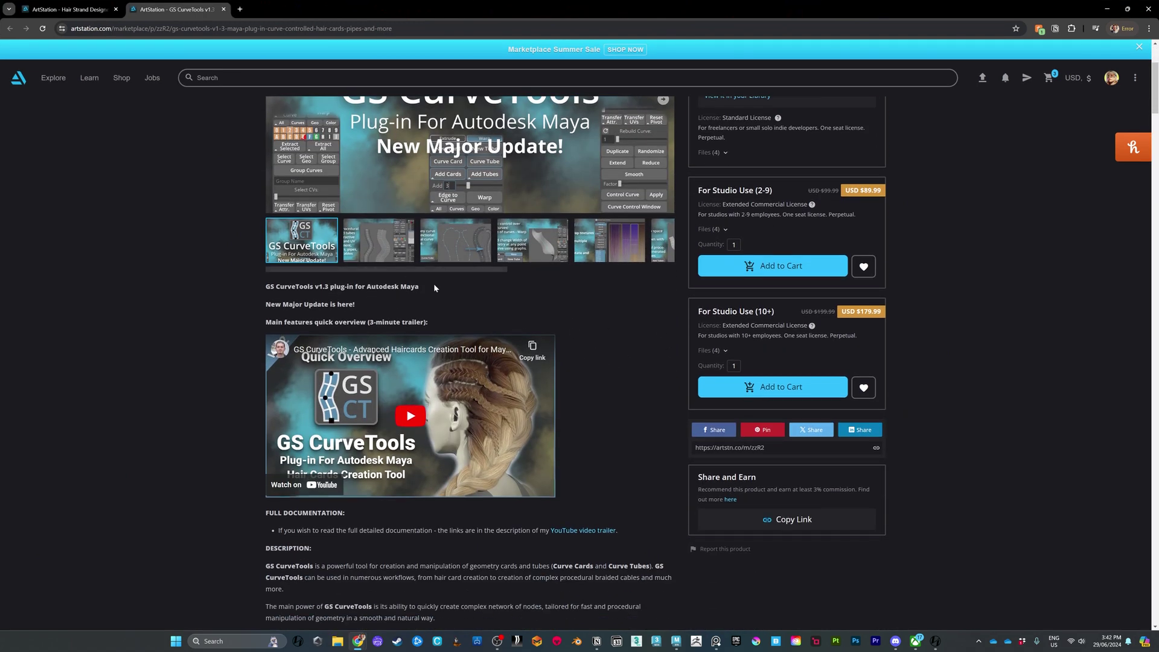
scroll(549, 303, up, 2)
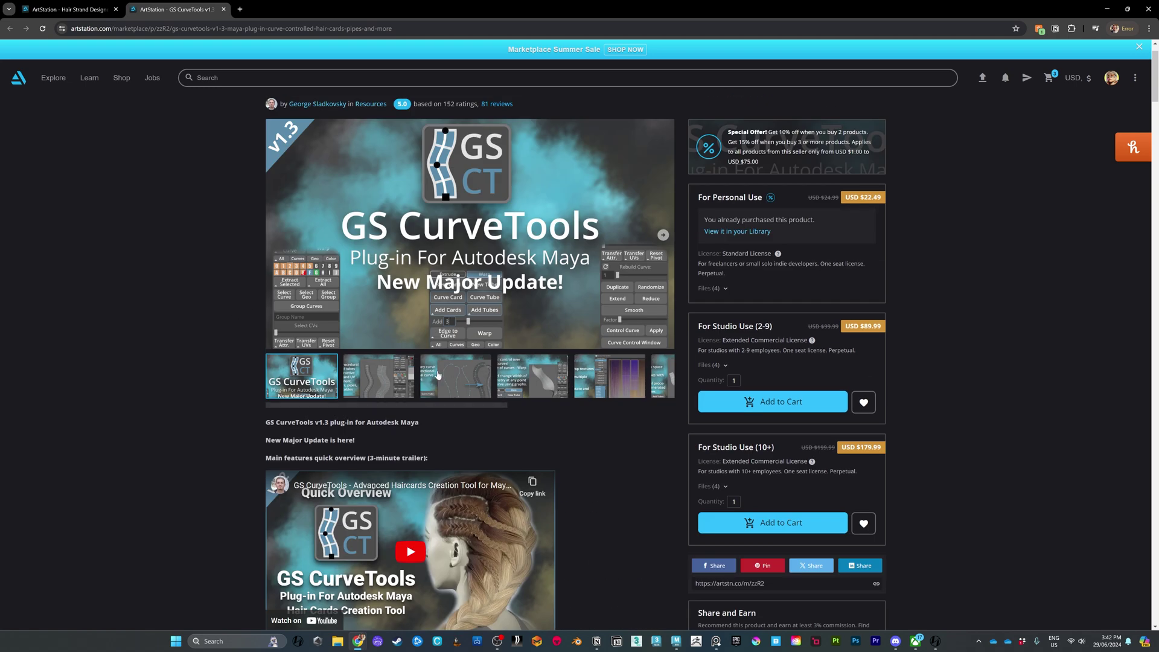
scroll(569, 472, down, 4)
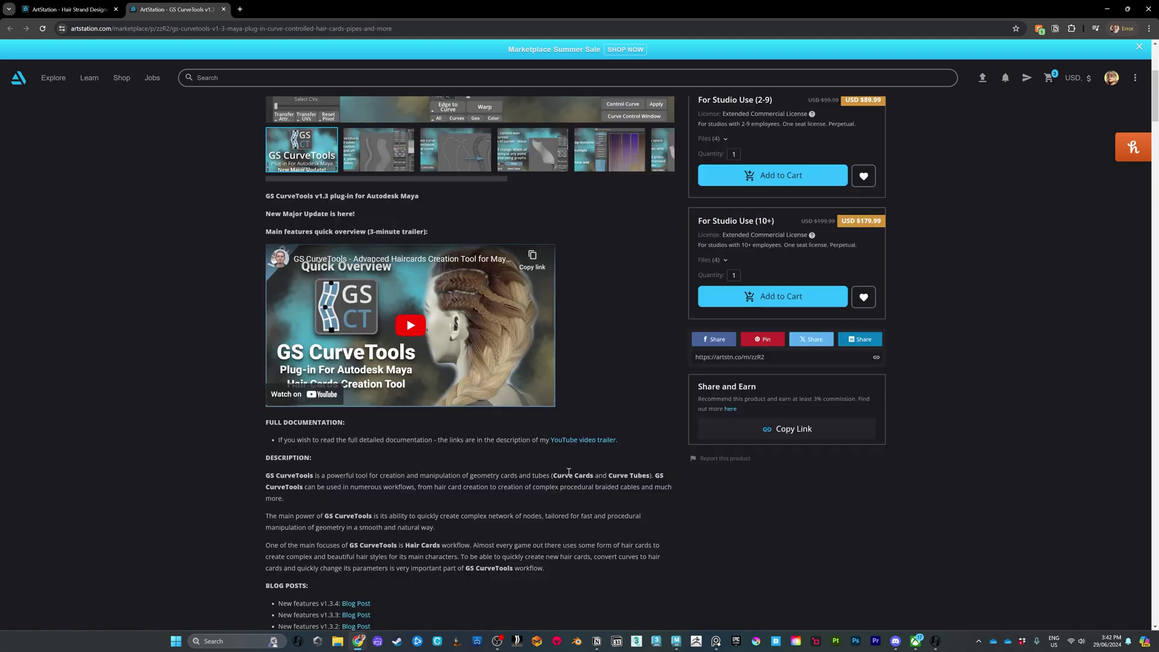
scroll(911, 294, up, 4)
drag(883, 197, 830, 196)
click(911, 220)
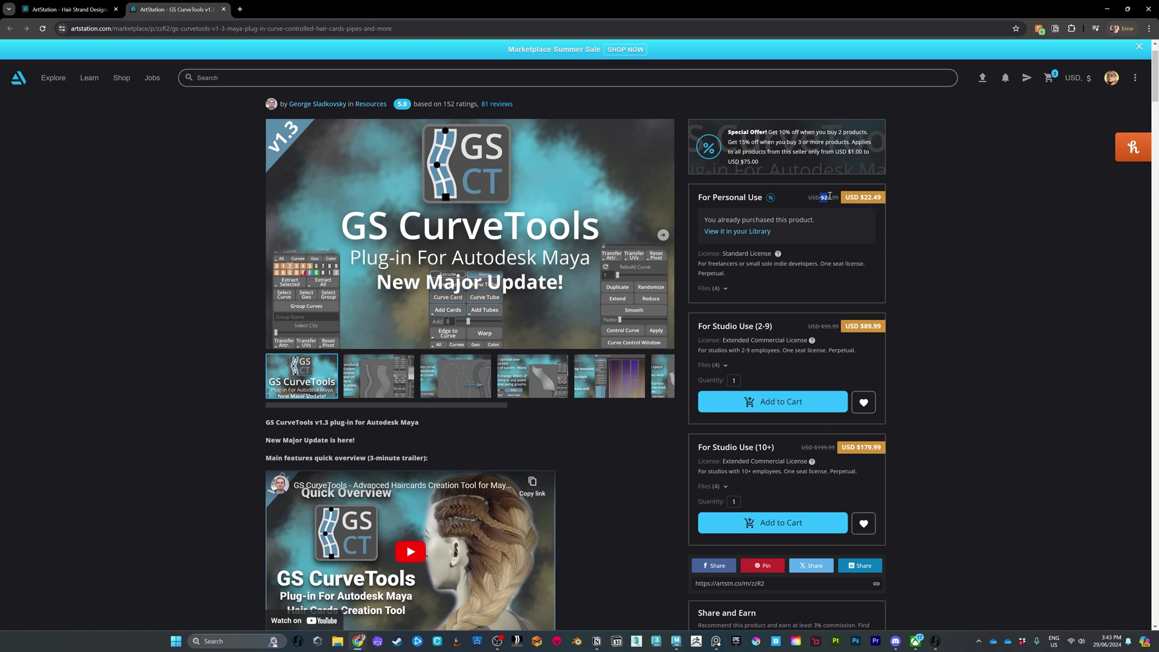
click(945, 217)
scroll(507, 462, down, 2)
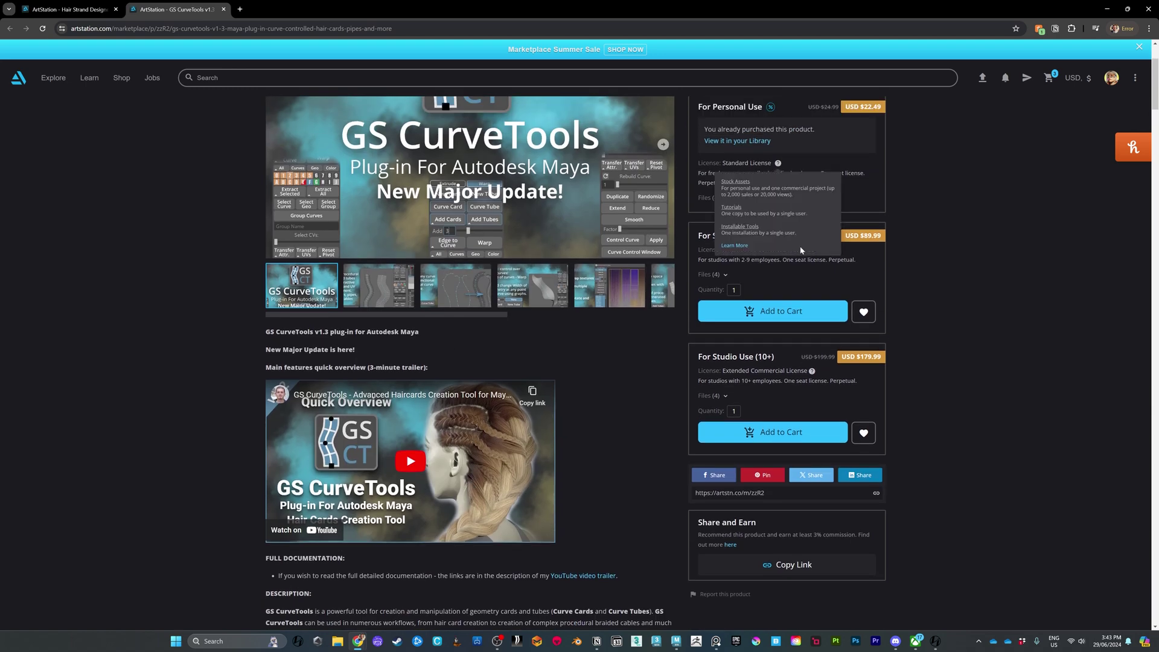
scroll(755, 272, up, 2)
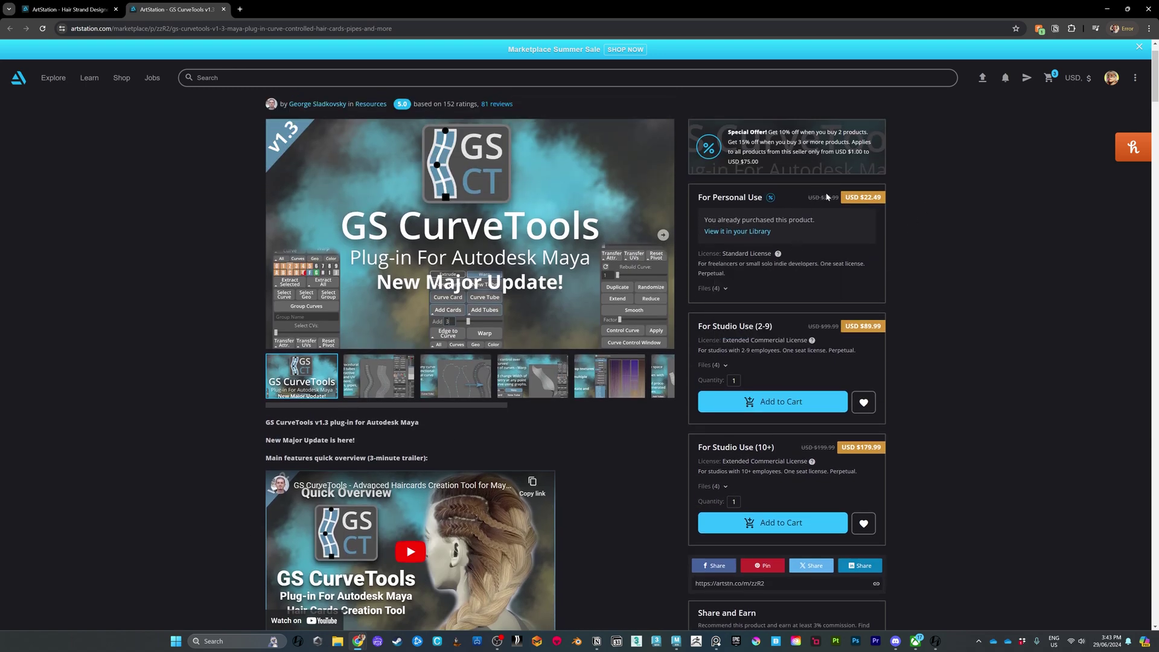
- Review the Hair Strand Designer V1.7.0 product page and its indie licence price, ending back on the GS CurveTools page
click(67, 10)
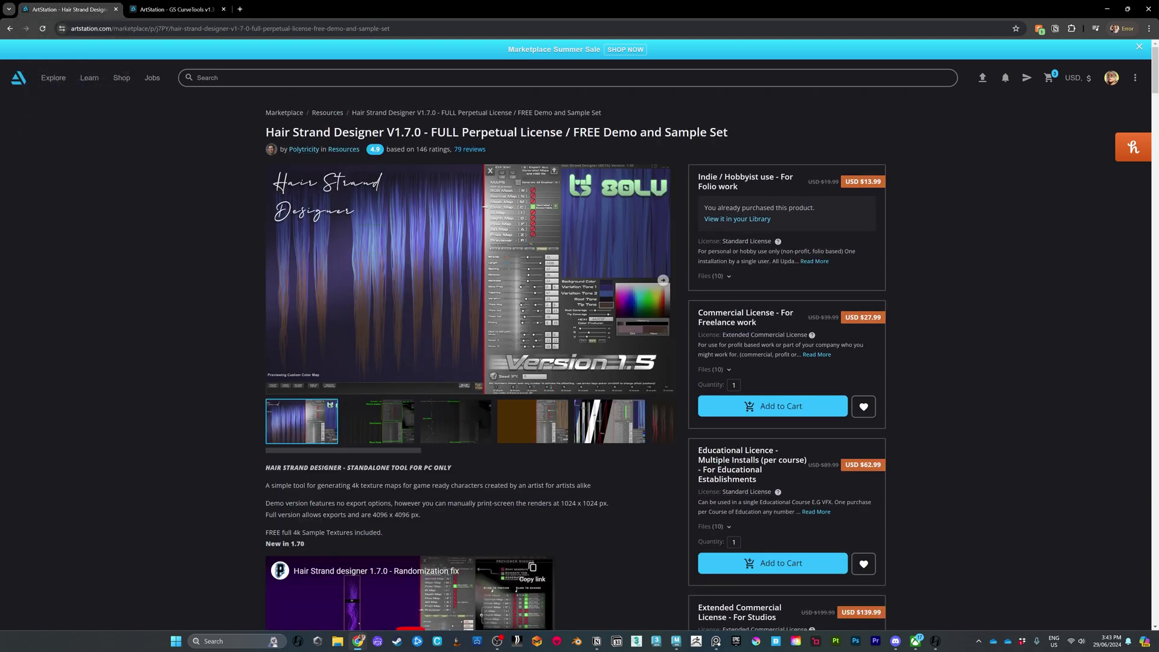
drag(864, 183, 884, 184)
scroll(356, 353, down, 1)
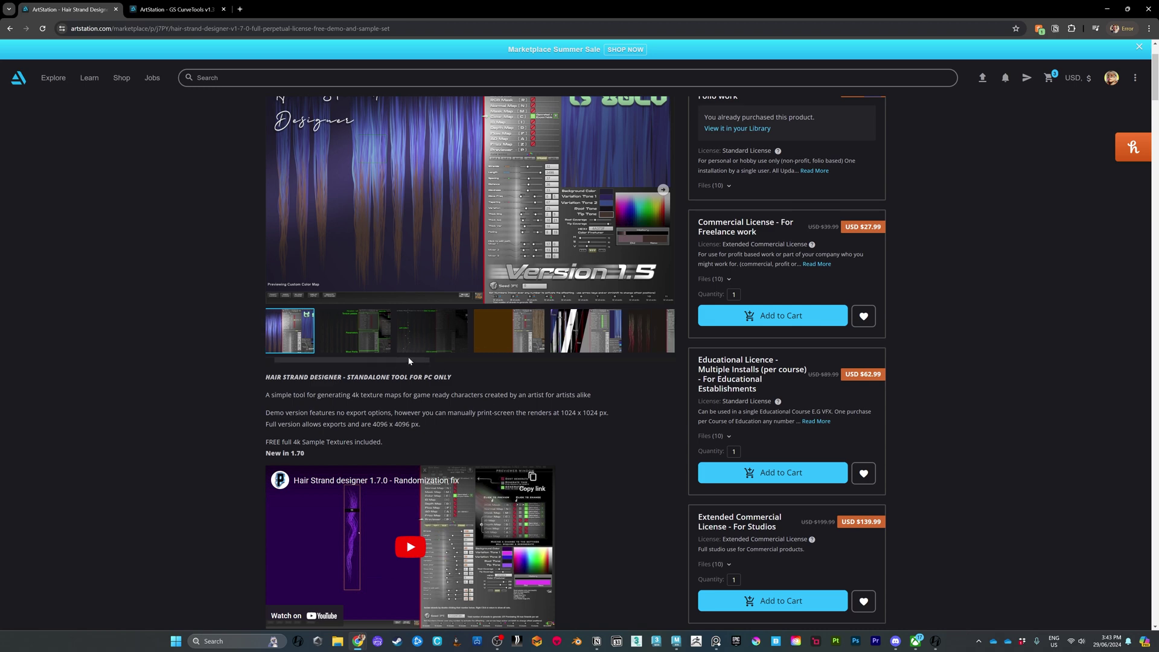
key(ctrl+Tab)
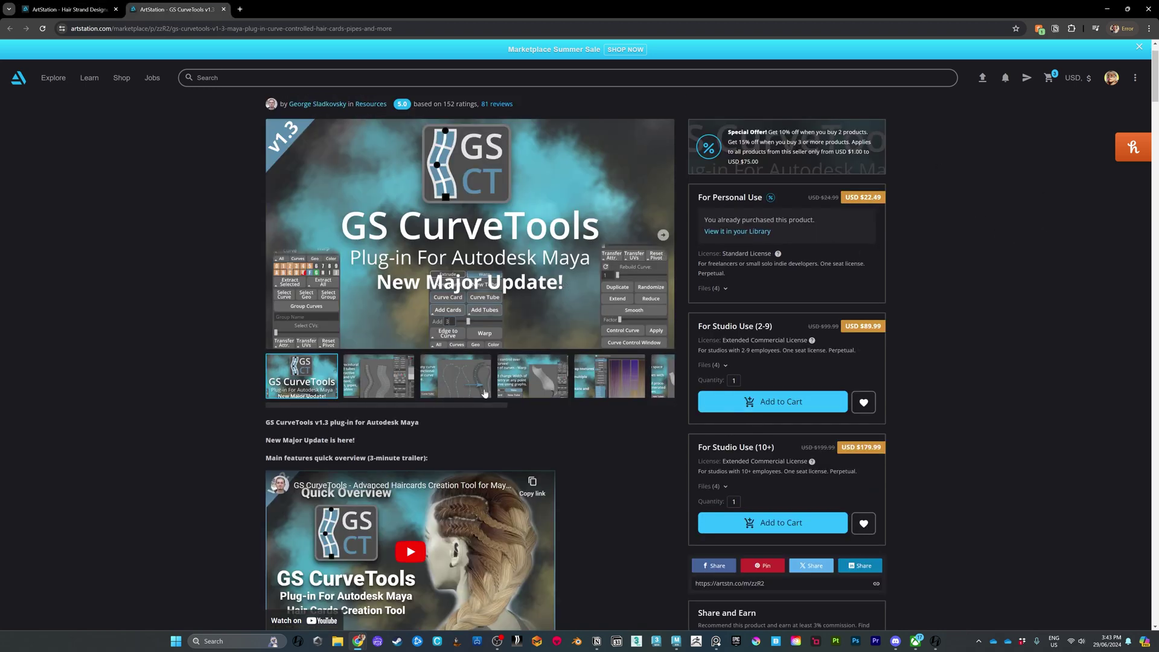
- Switch back to Maya, launch the GS CurveTools window, place it beside the hair cards and open its options
key(alt+Tab)
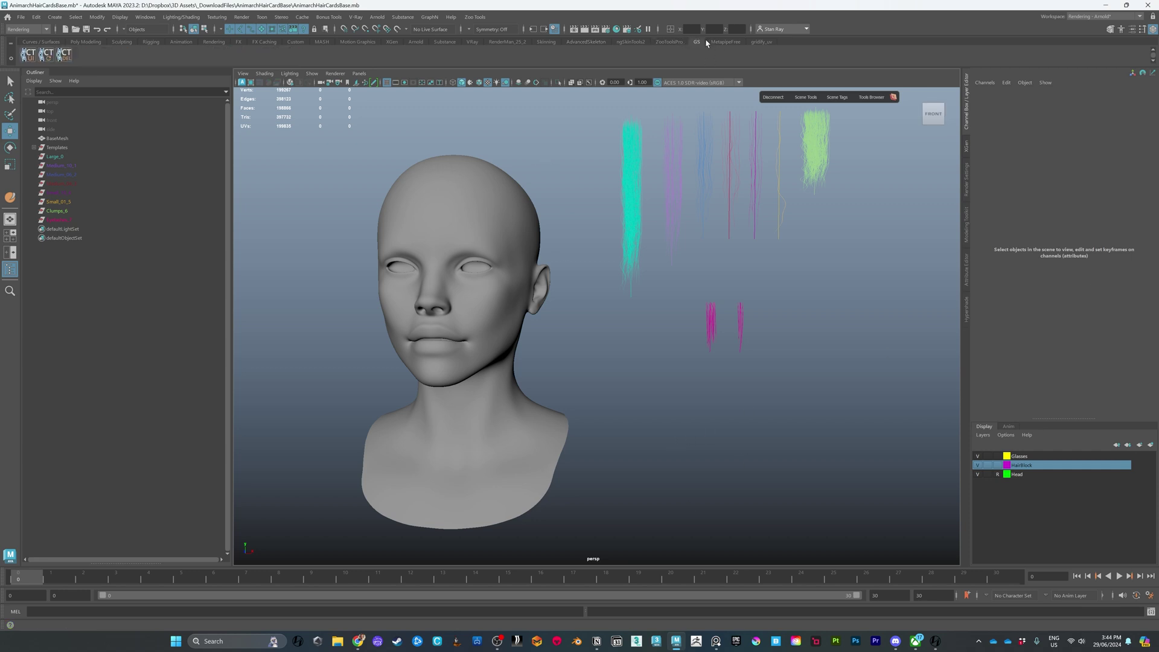
click(28, 55)
drag(827, 157, 796, 164)
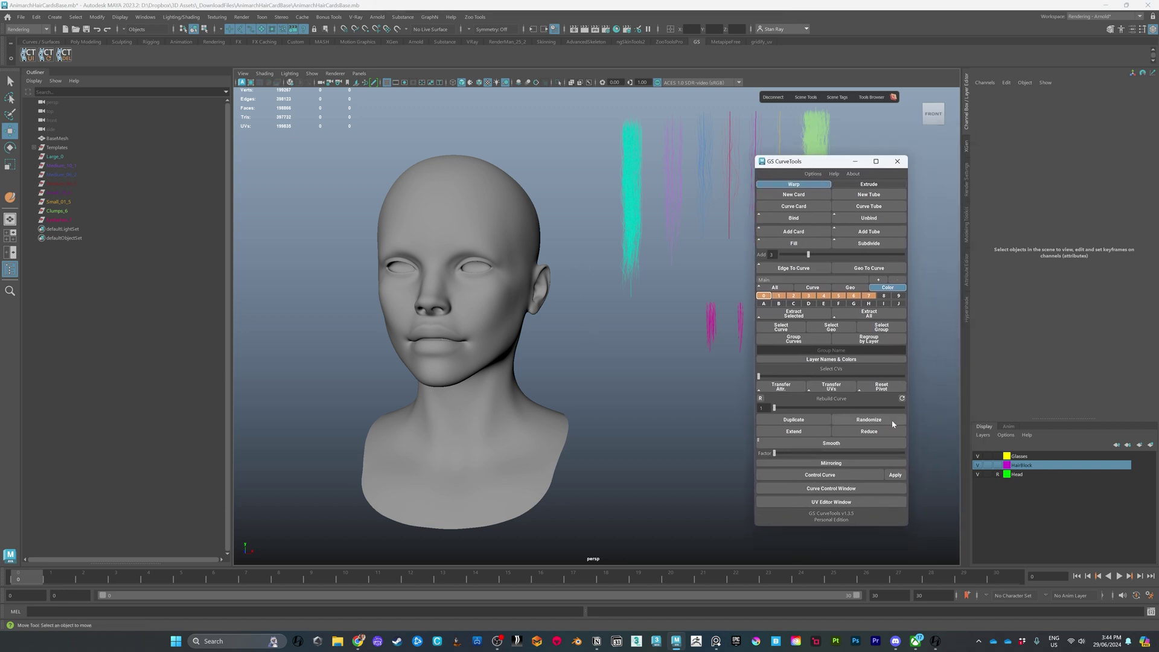
alt+middle_drag(638, 192, 632, 194)
alt+drag(633, 194, 595, 189)
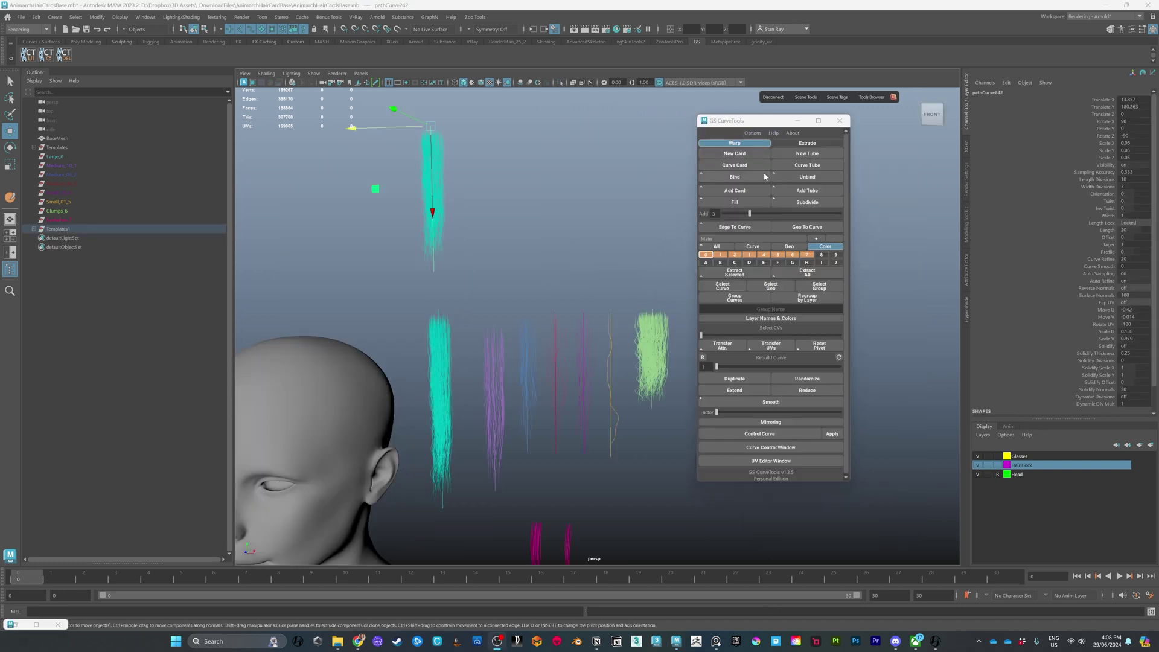
click(753, 134)
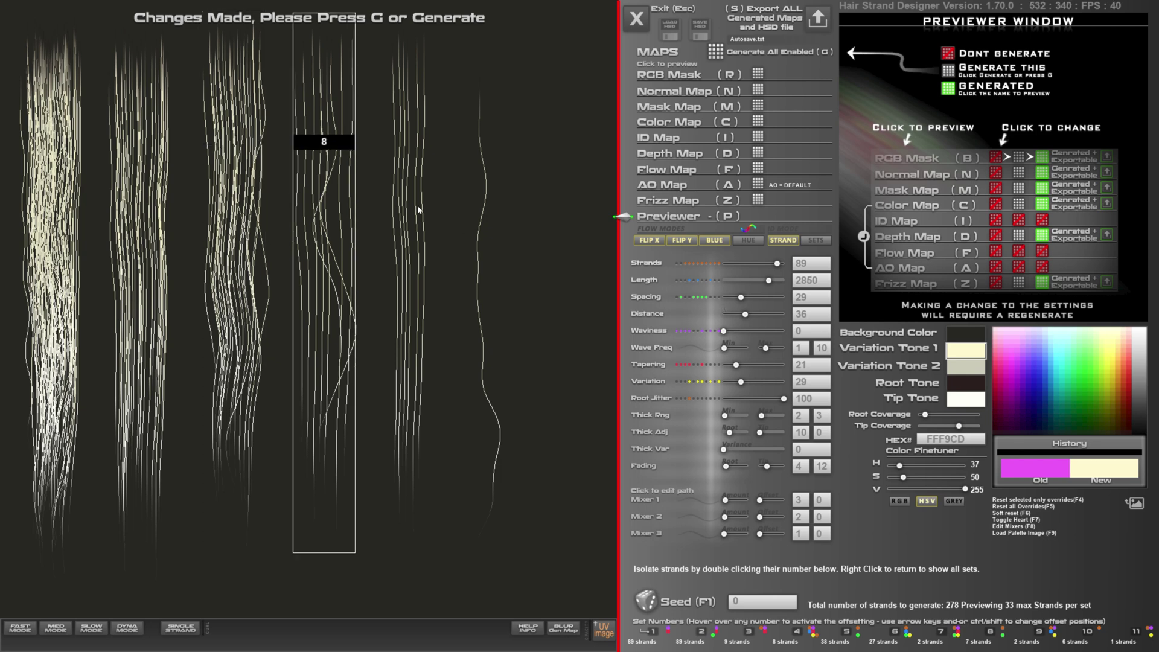
- Switch to Hair Strand Designer, choose strand set 1 and generate all enabled maps
click(653, 632)
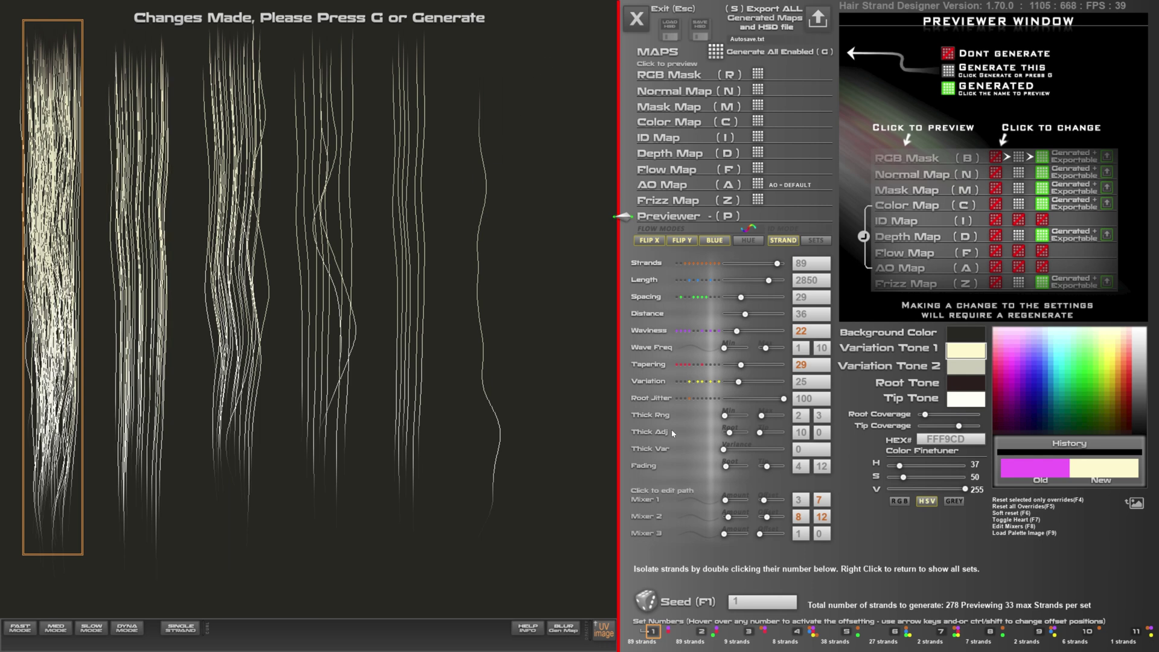
click(798, 54)
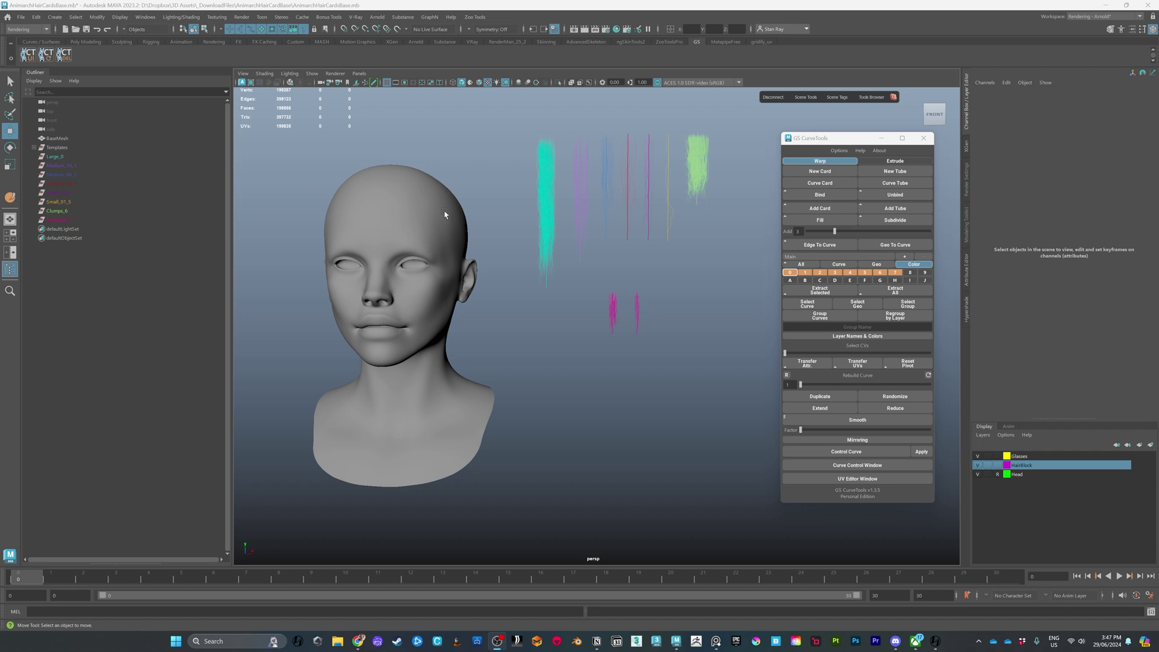
- Switch to Maya and select the large teal hair card followed by the purple medium card beside it
click(553, 189)
click(589, 154)
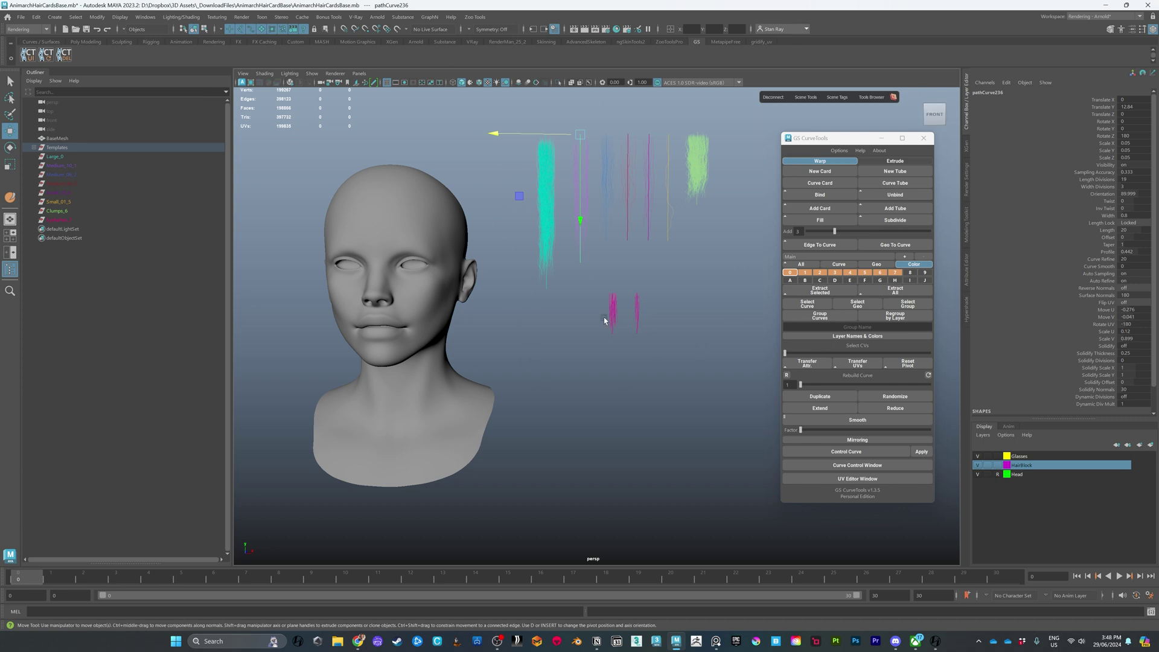
alt+drag(475, 179, 501, 196)
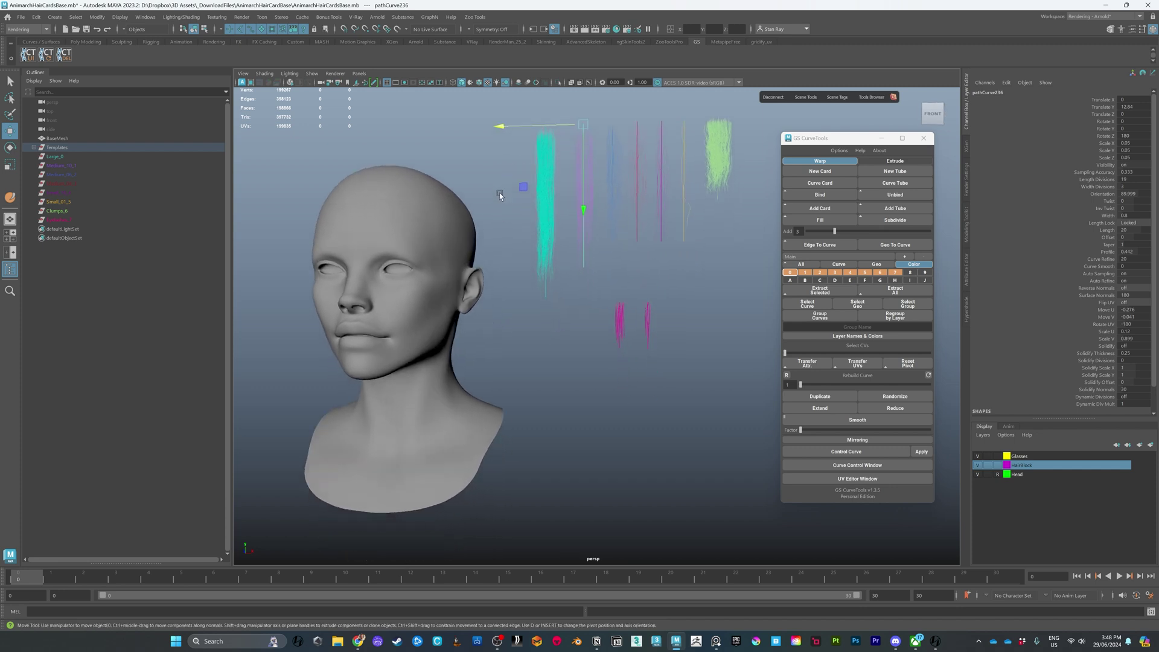
- Check the AutoSave enable, interval and destination settings in the Files/Projects preferences, and leave without saving changes
click(141, 18)
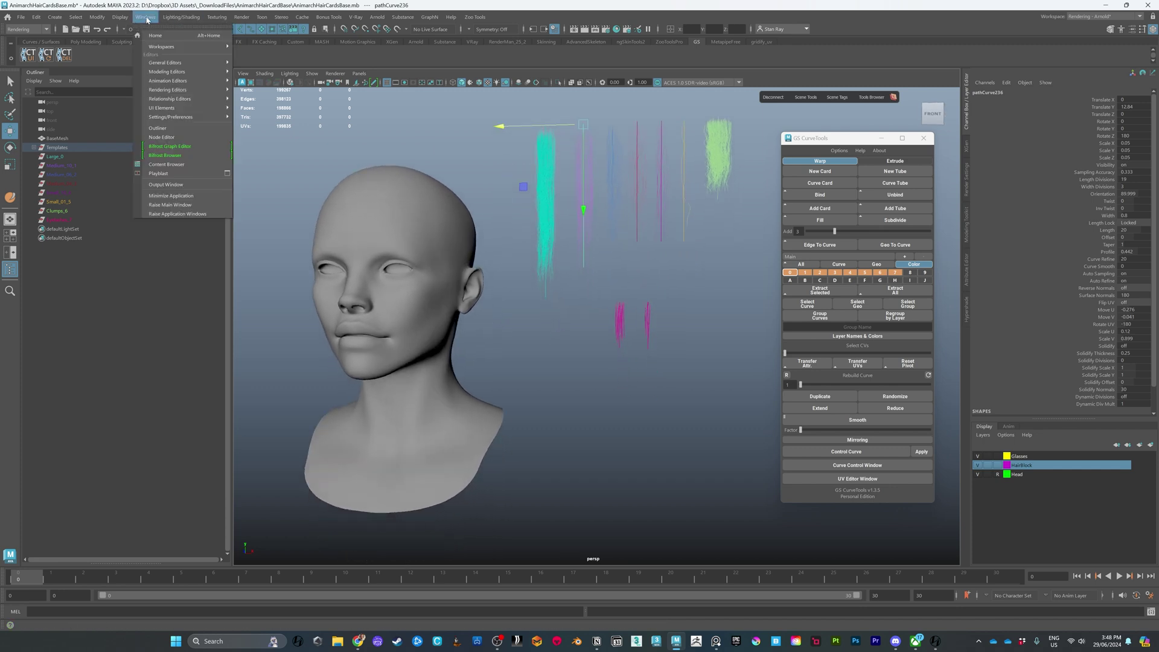
mouse_move(199, 117)
click(258, 118)
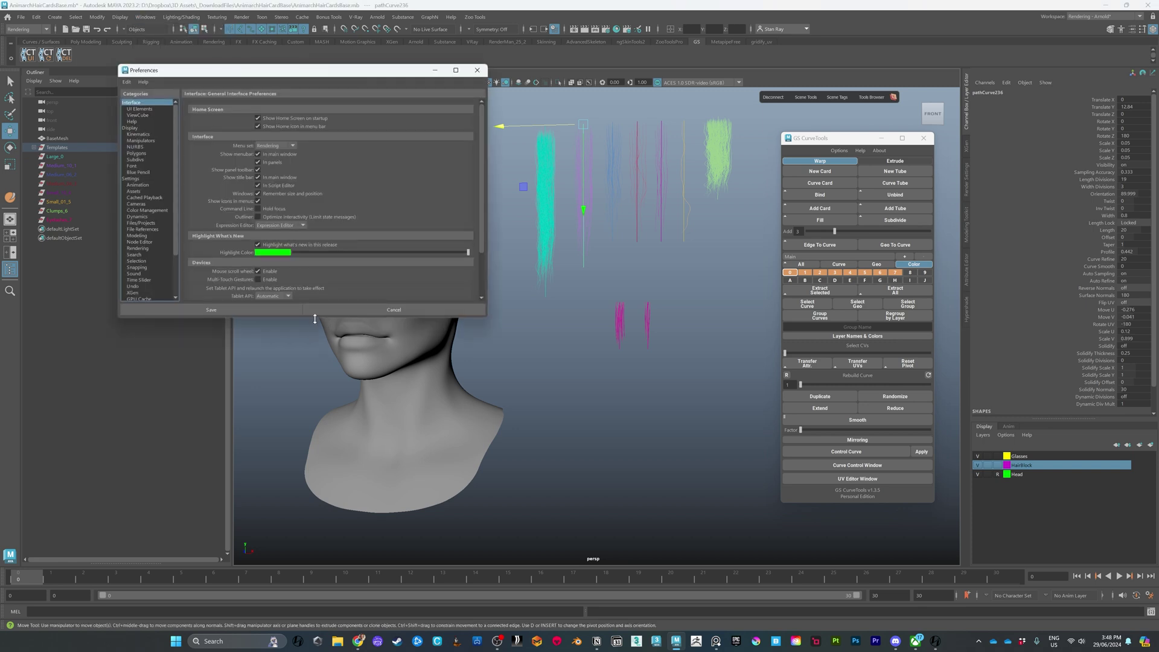
click(145, 223)
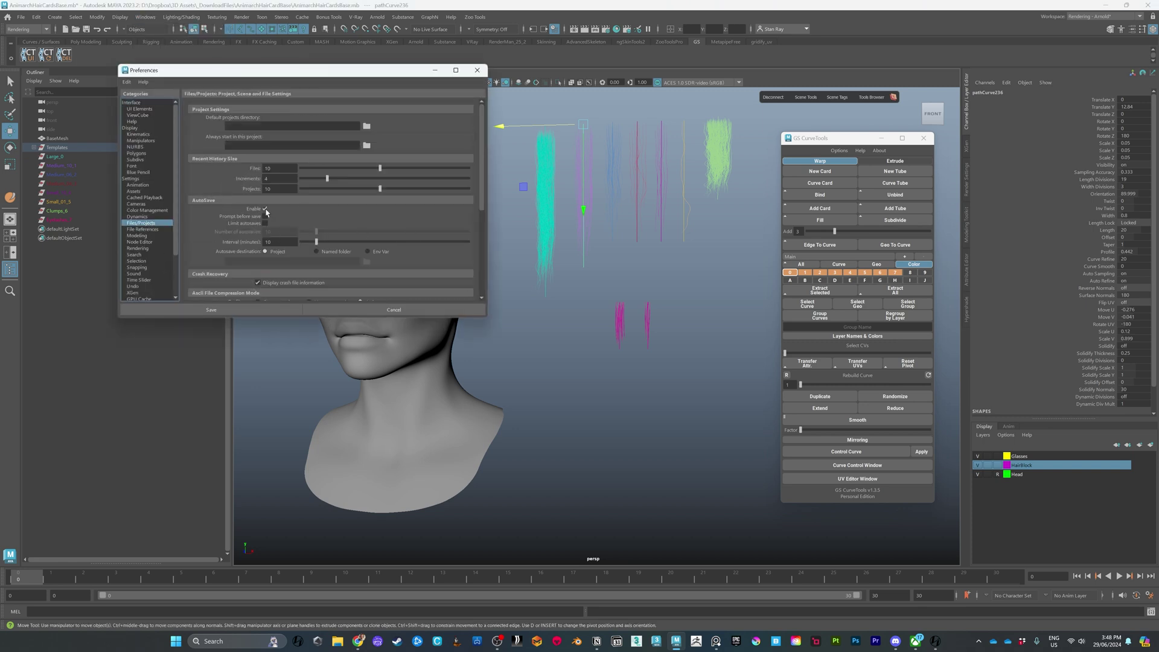
double_click(275, 242)
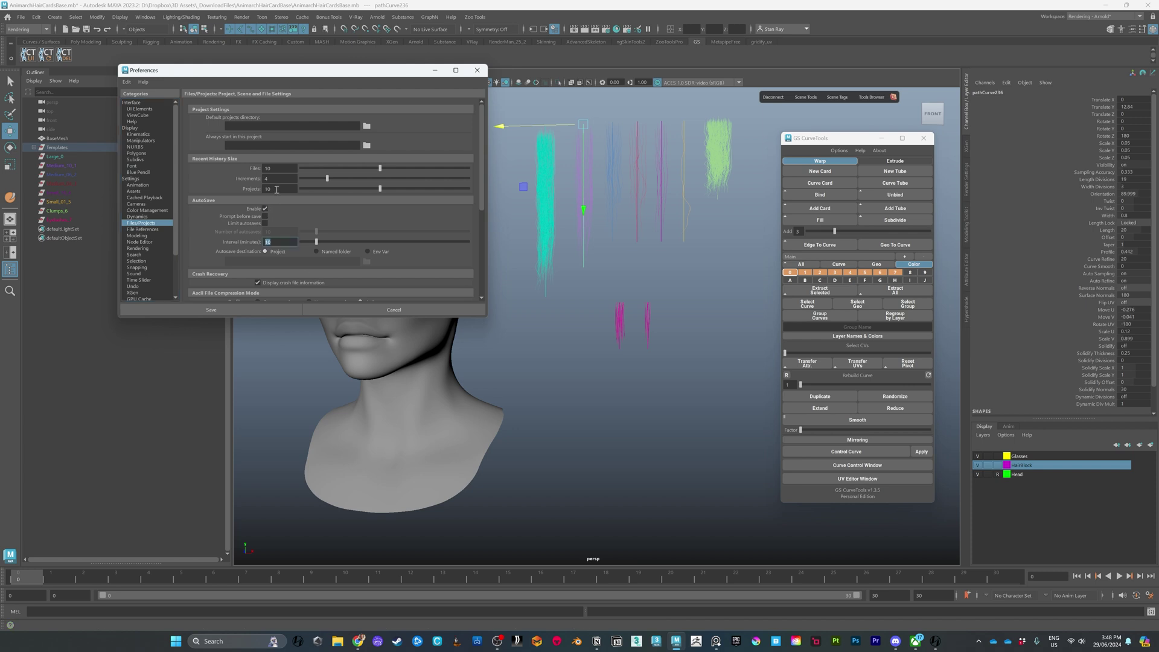
click(317, 252)
click(277, 252)
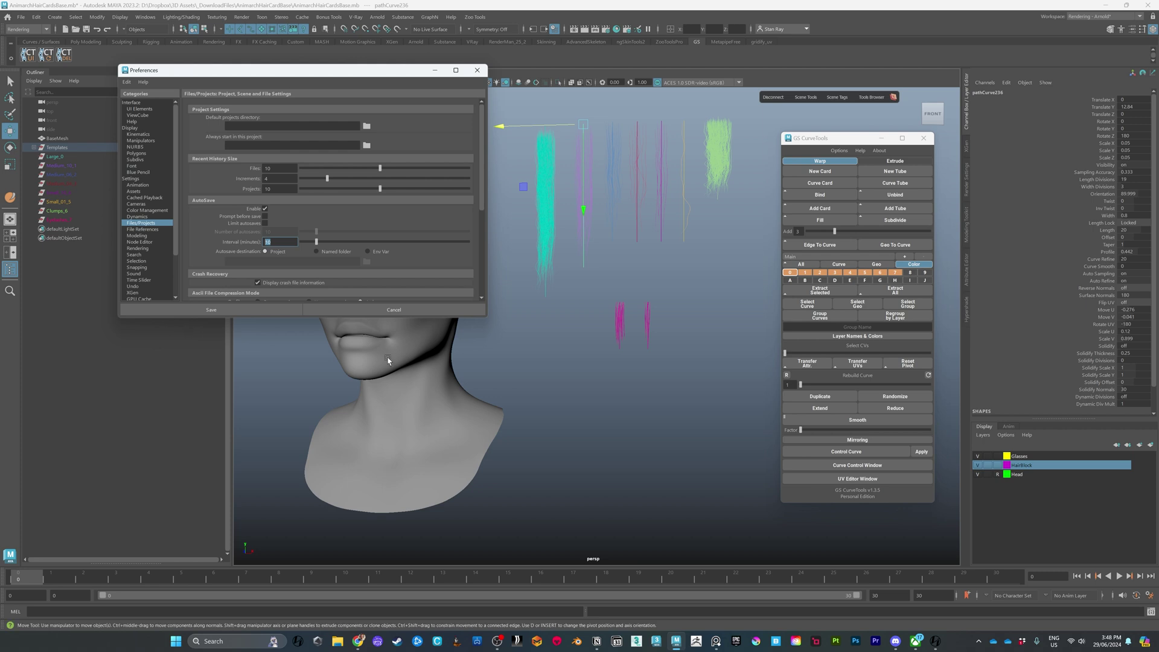
click(385, 310)
- Inspect the lambert1 hair material in the Hypershade with its HSD colour and mask texture connections
alt+drag(614, 328, 592, 313)
alt+middle_drag(593, 313, 622, 274)
alt+right_drag(622, 274, 566, 220)
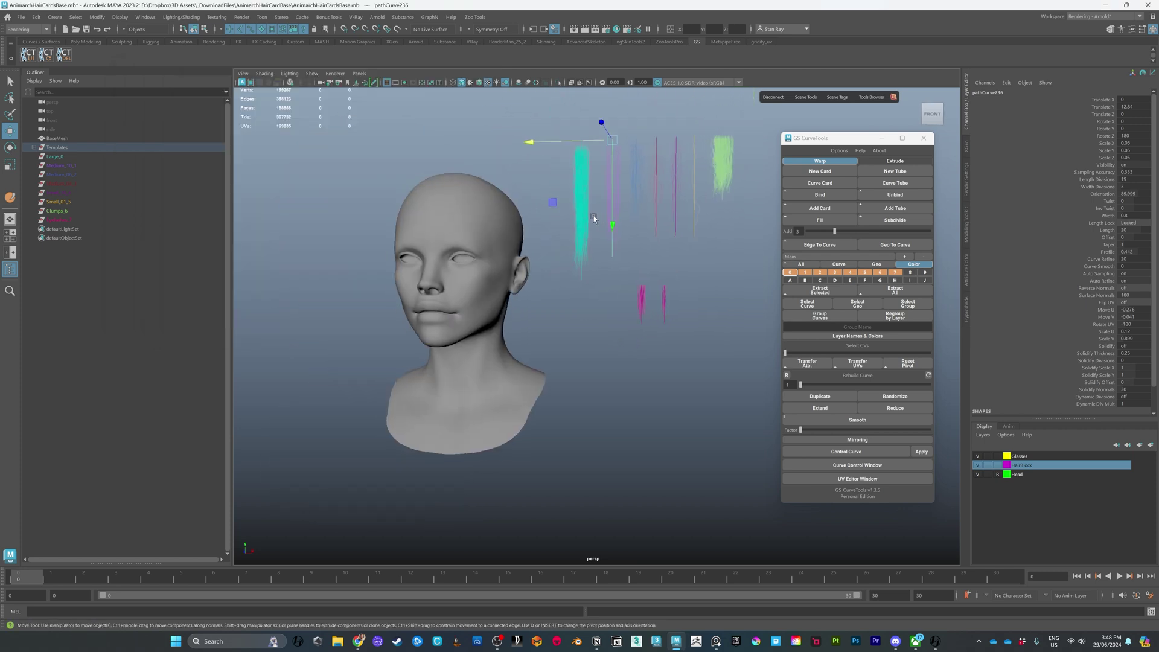
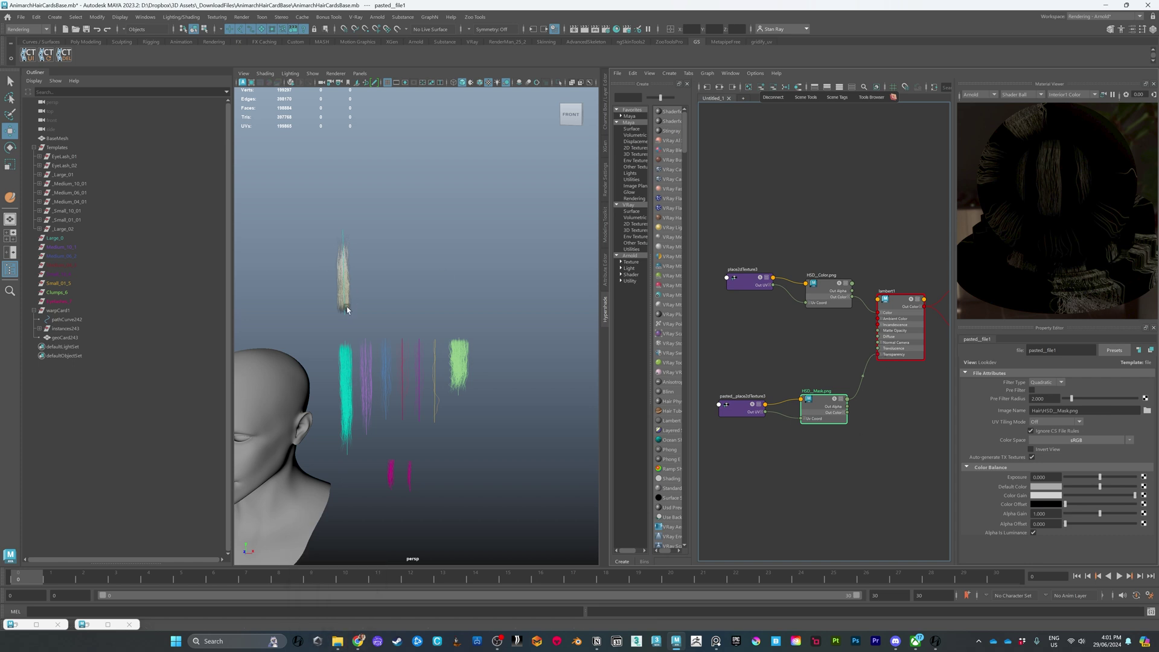
click(898, 305)
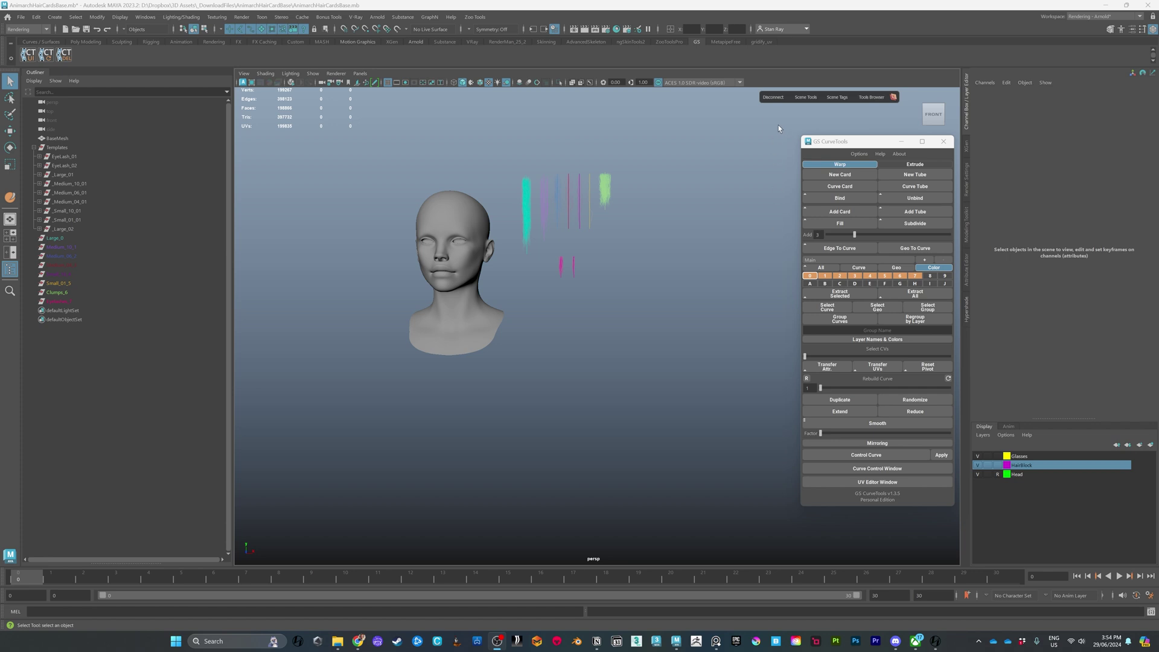
- Create a new Warp hair card with GS CurveTools and ready it for moving
drag(843, 142, 771, 146)
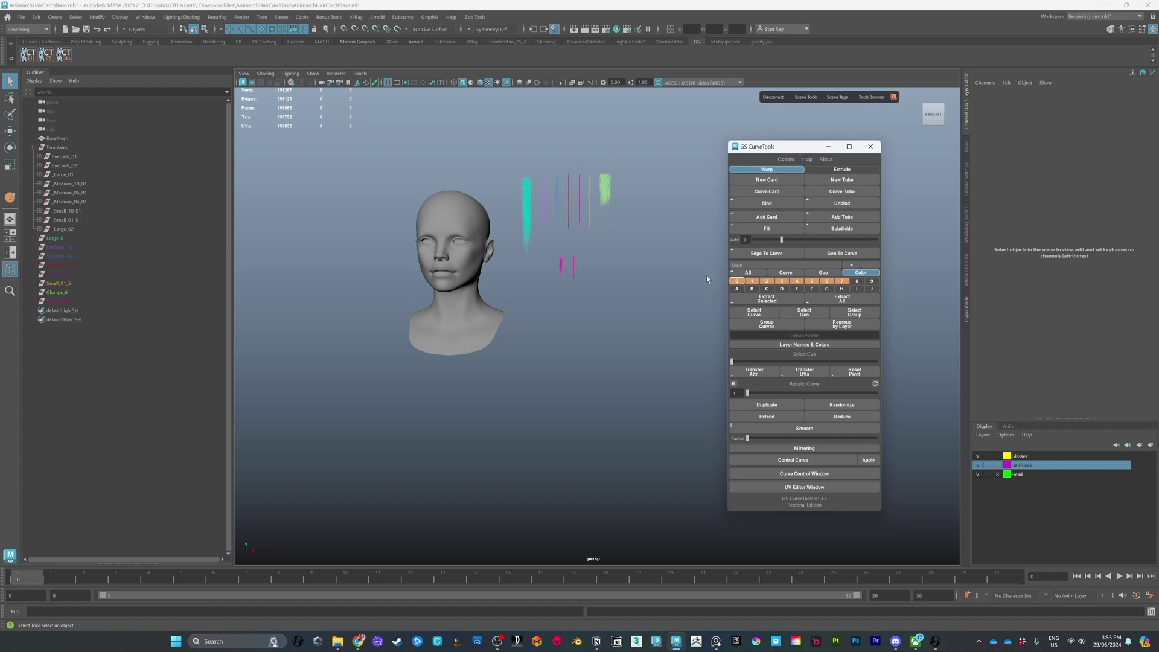
click(765, 180)
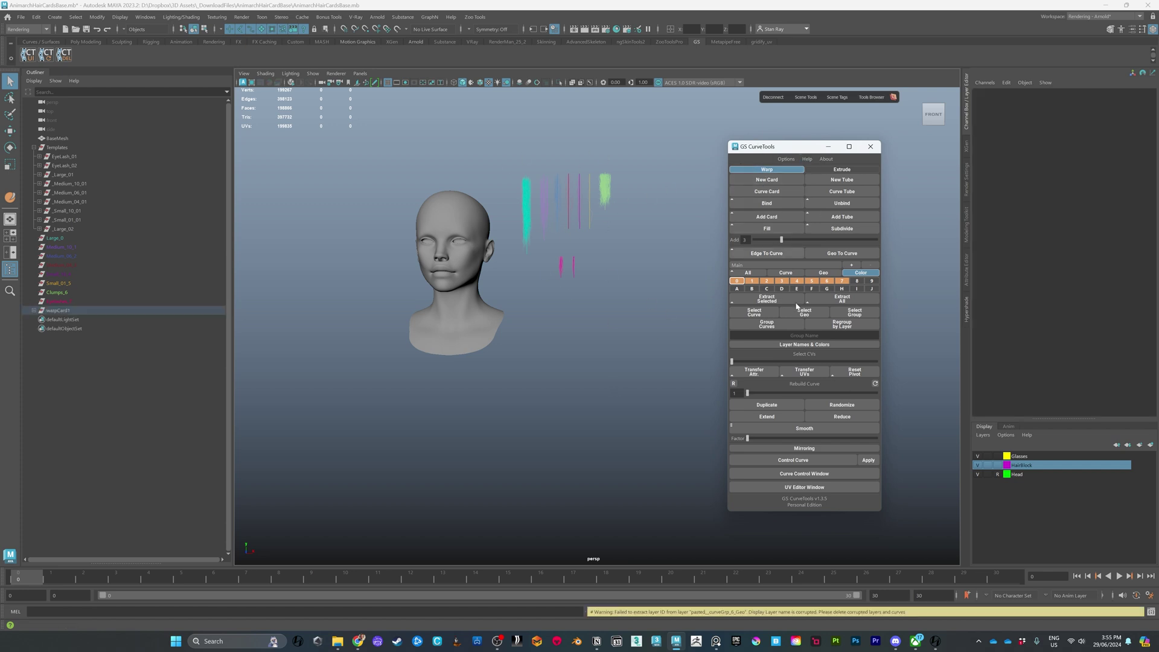
key(w)
alt+middle_drag(614, 406, 605, 314)
alt+right_drag(605, 314, 629, 524)
alt+middle_drag(531, 320, 605, 373)
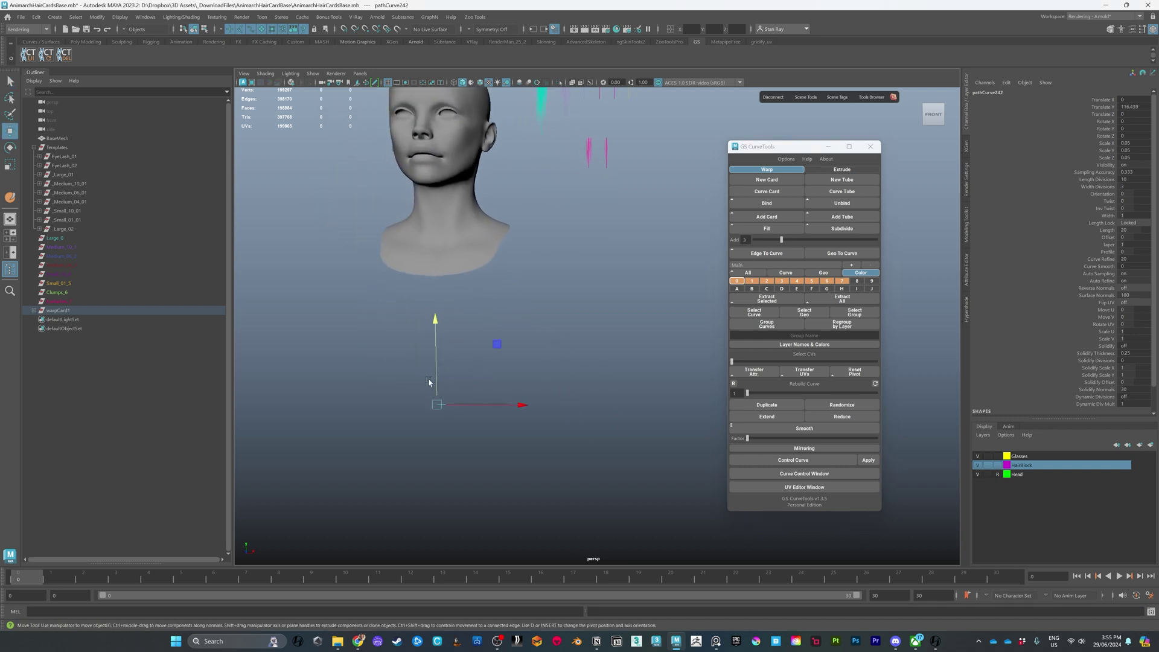
- Move the new card beside the head to about X 25, Y 145, and set its Rotate Z to -90
drag(496, 342, 598, 134)
alt+middle_drag(611, 156, 572, 238)
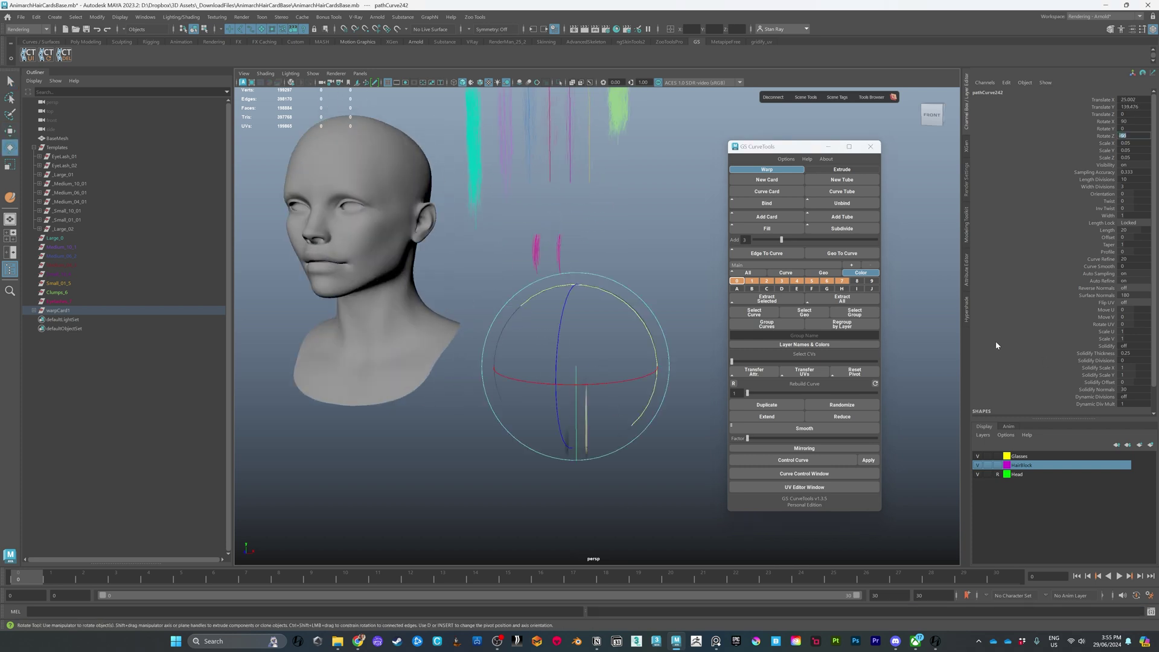
click(635, 469)
drag(551, 352, 612, 413)
key(w)
drag(575, 370, 652, 329)
alt+drag(546, 326, 518, 350)
- Shift the large teal hair card to about X 0.3, Y 14.9, and select the new card for a close look
drag(430, 261, 380, 265)
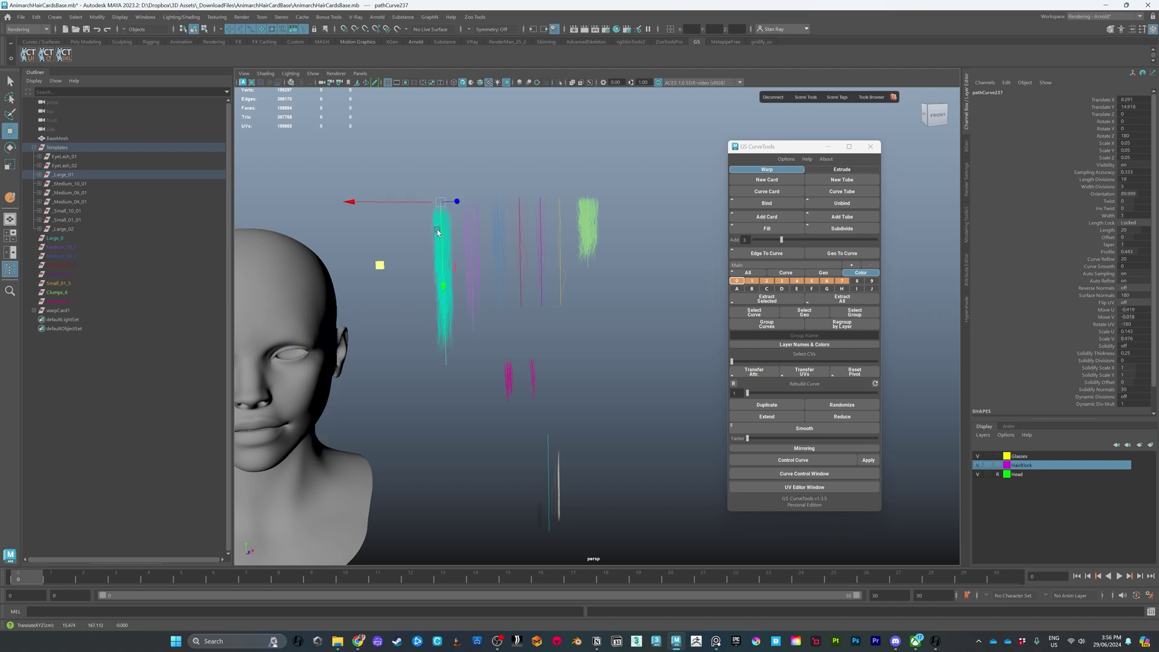
click(550, 451)
alt+drag(551, 451, 598, 491)
alt+middle_drag(597, 491, 599, 402)
alt+right_drag(600, 401, 611, 486)
alt+middle_drag(563, 471, 584, 427)
alt+drag(585, 432, 618, 483)
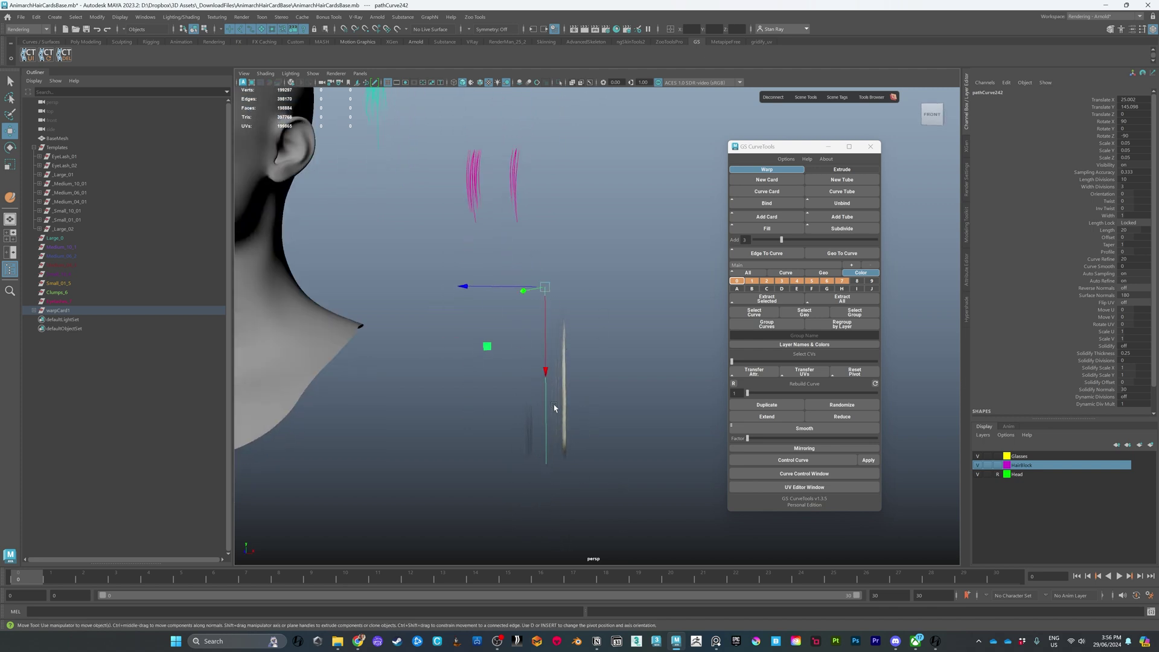
- Move the new card up above the row of coloured cards, to about X 15.5, Y 180.3
alt+right_drag(566, 309, 594, 254)
alt+middle_drag(594, 254, 477, 363)
drag(411, 456, 389, 210)
alt+middle_drag(399, 201, 487, 362)
drag(475, 369, 390, 269)
alt+middle_drag(517, 209, 556, 215)
alt+right_drag(475, 235, 501, 275)
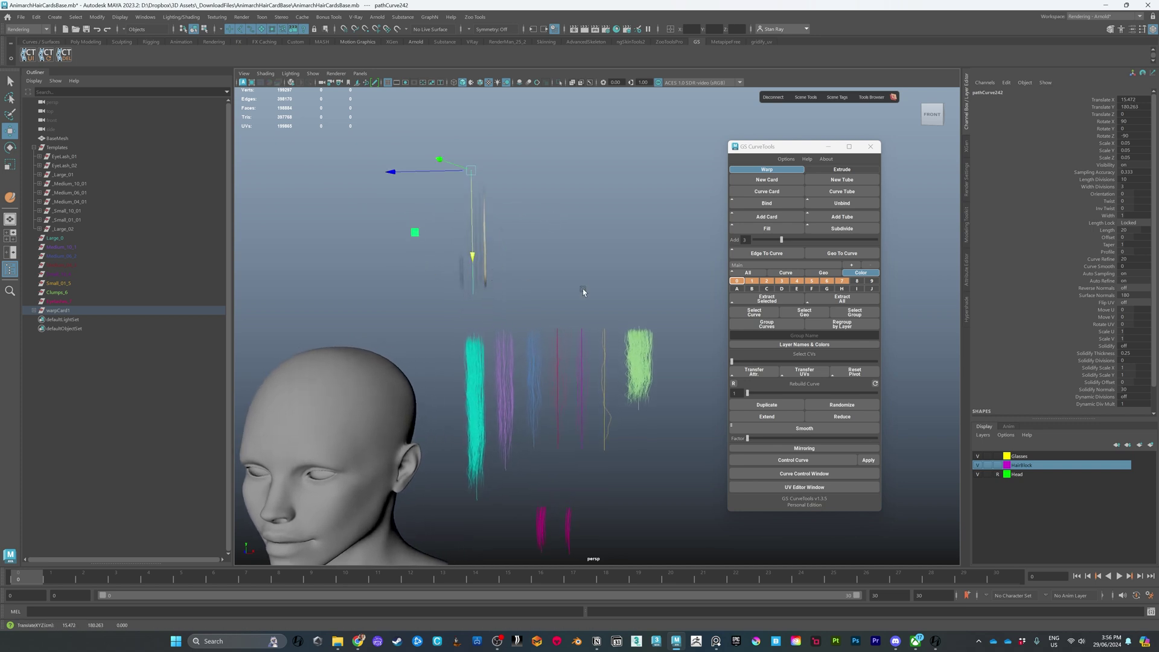
click(515, 194)
drag(515, 194, 466, 260)
alt+middle_drag(508, 271, 527, 287)
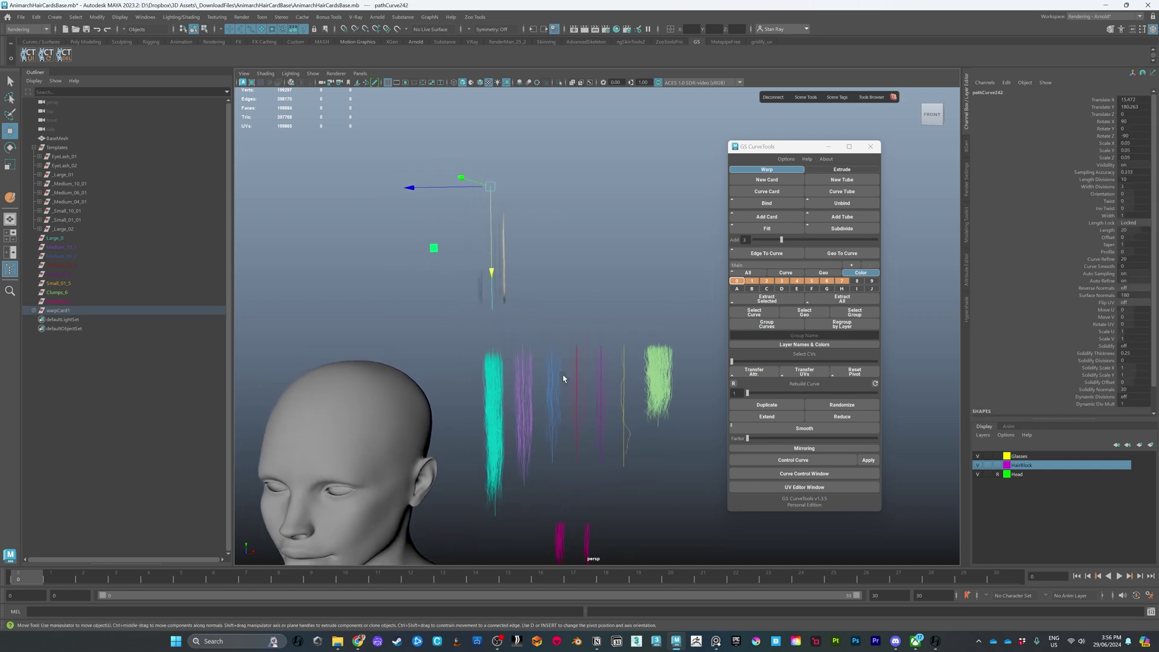
- Select the warpCard1 group and examine the hair material's node network in the Hypershade
key(Up)
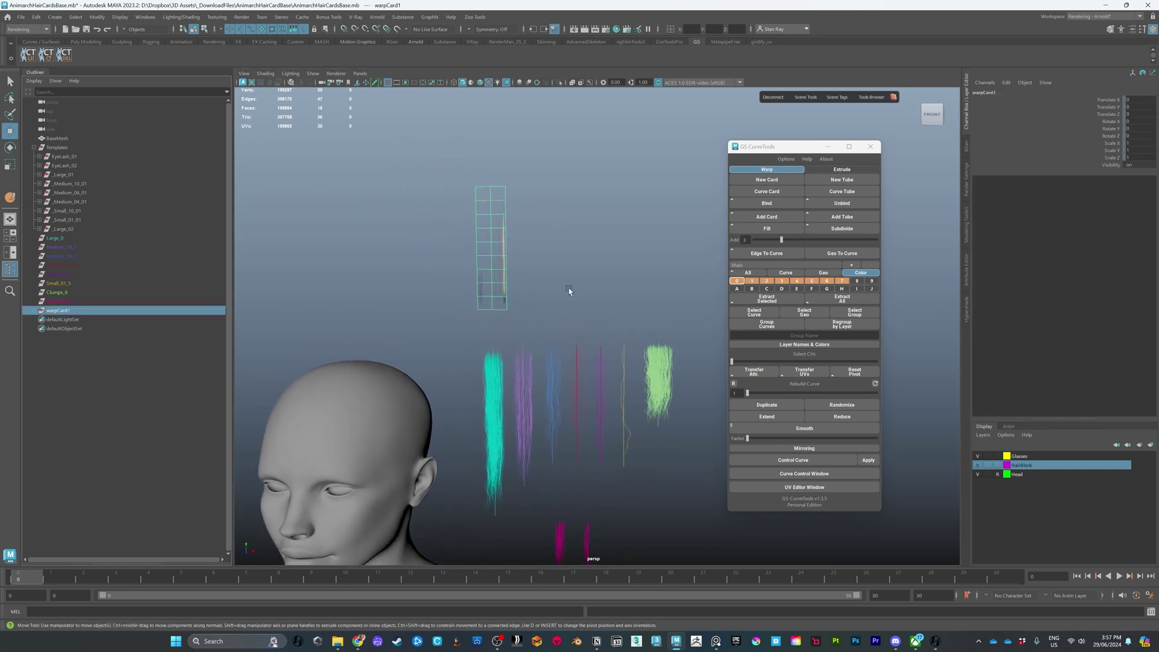
click(966, 317)
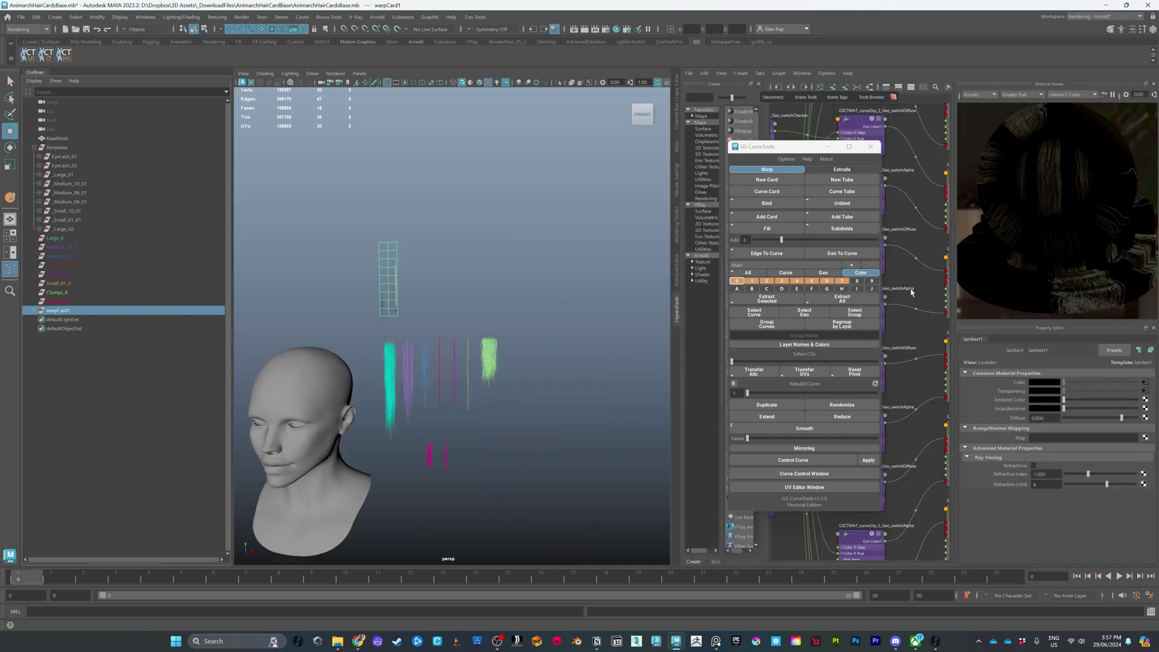
right_click(838, 161)
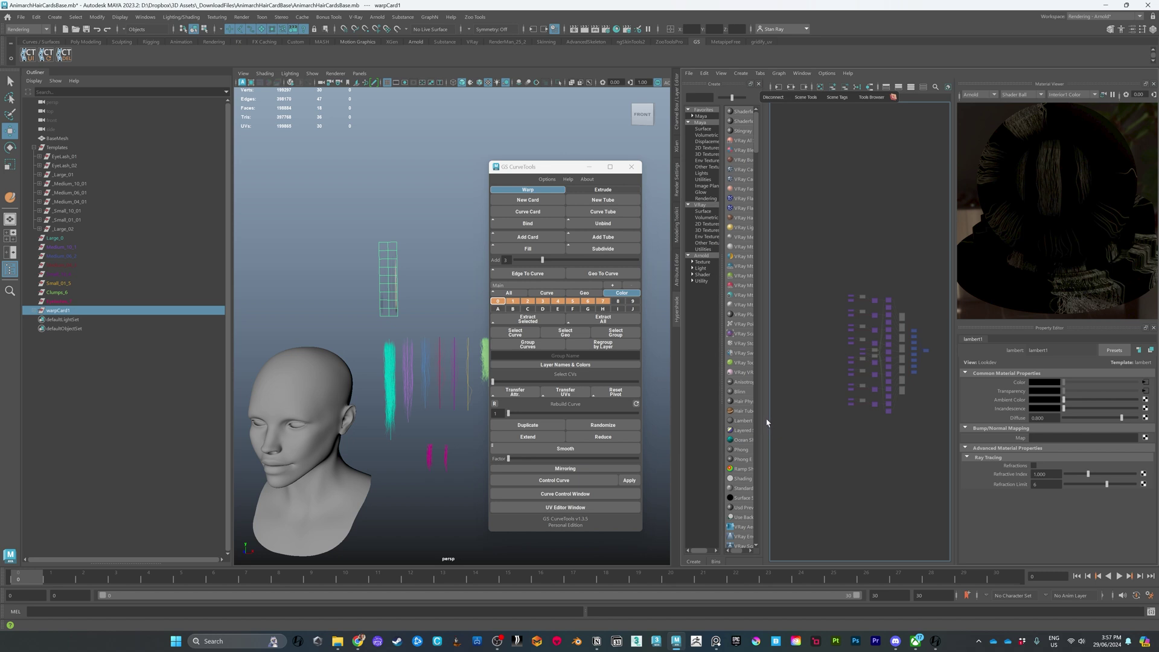
drag(763, 424, 770, 422)
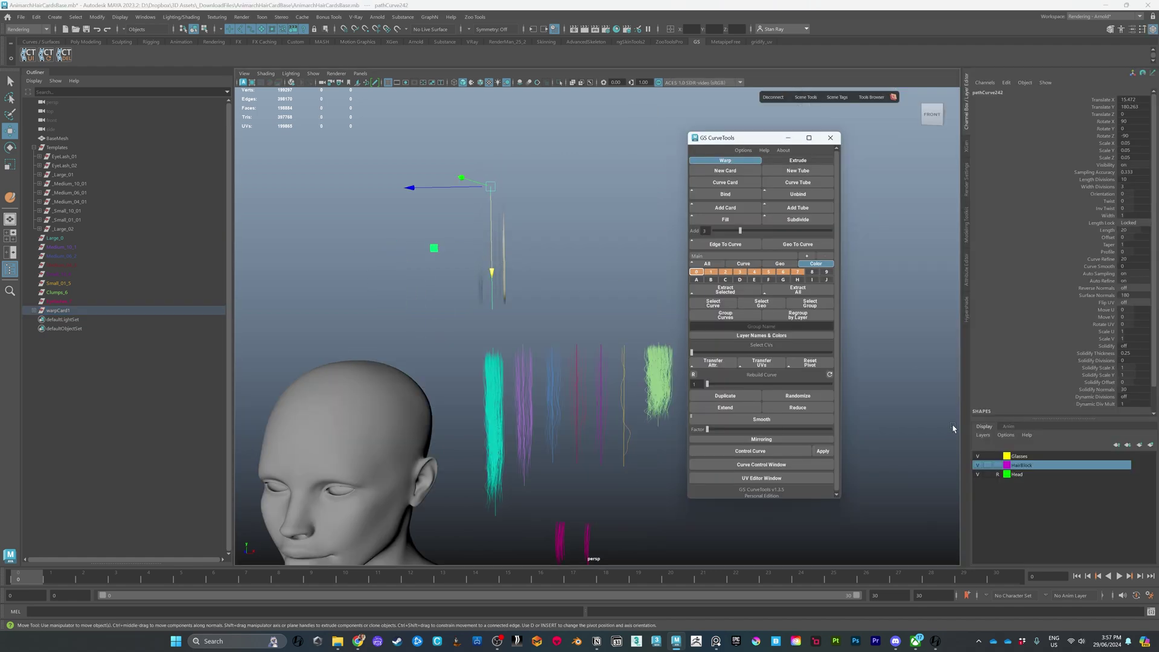
- Bring up the GS CurveTools UV editor for warpCard1 and draw its UV region around the densest hair clump in the texture
click(763, 478)
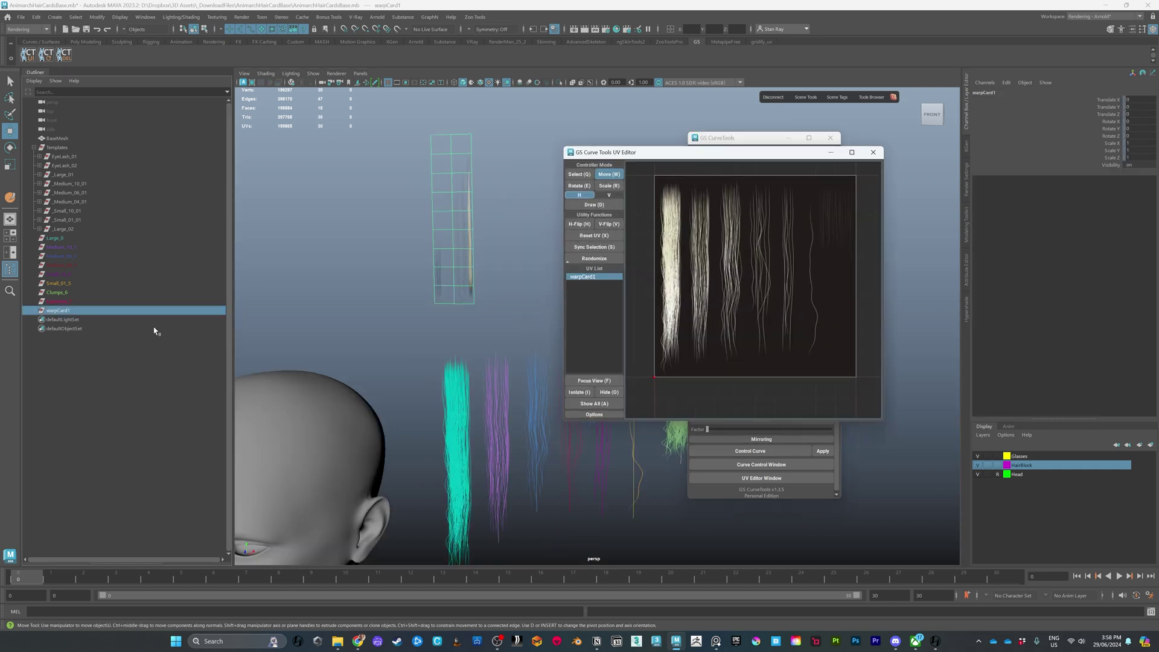
click(592, 205)
mouse_move(658, 180)
mouse_down()
mouse_move(683, 281)
mouse_move(687, 375)
mouse_up()
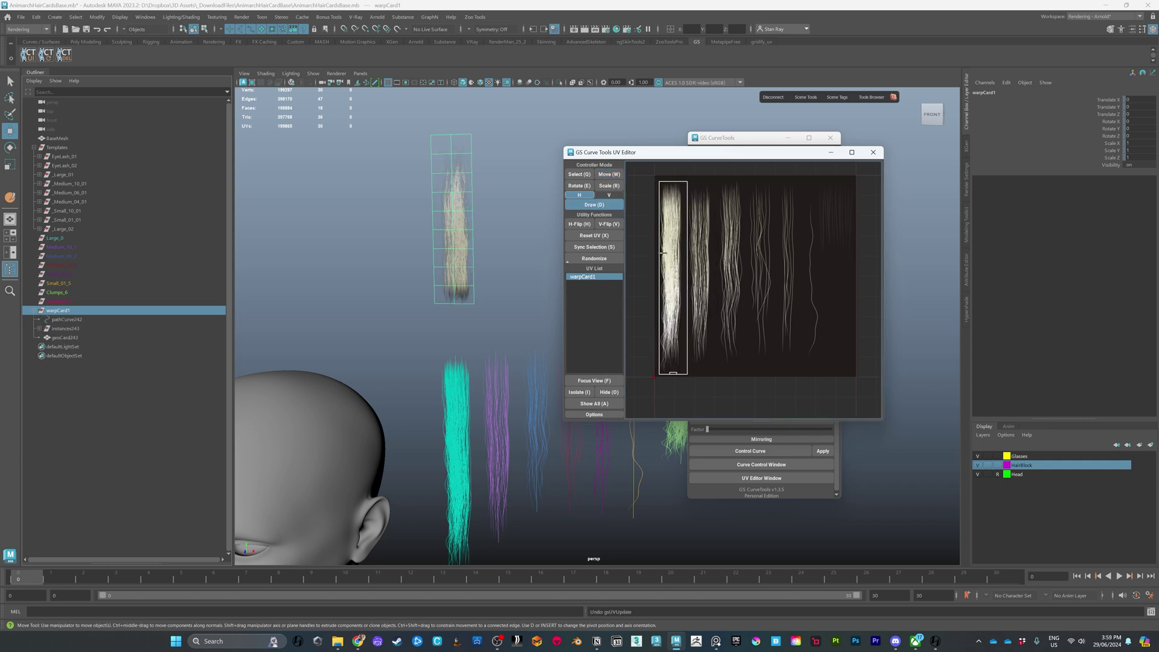
drag(656, 176, 686, 376)
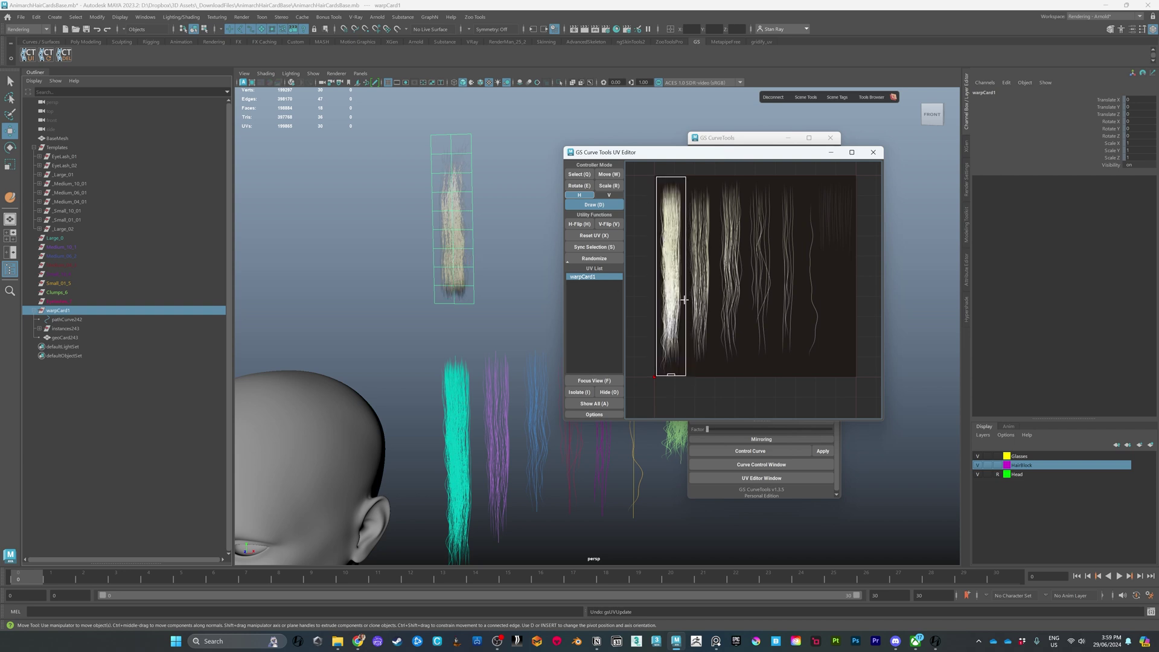
- Enlarge the UV editor and fine-tune the card's UV region around the densest hair clump by scaling and moving it
scroll(694, 383, up, 2)
drag(643, 152, 704, 118)
drag(626, 385, 527, 479)
click(570, 152)
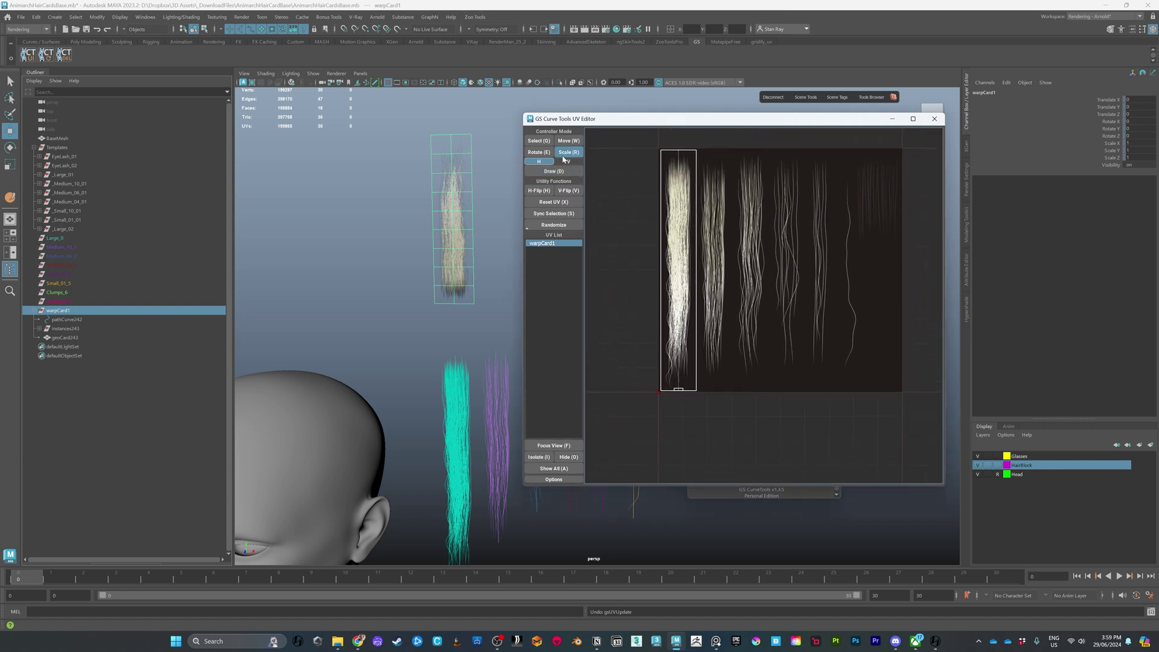
click(545, 162)
click(560, 162)
drag(675, 233, 678, 272)
key(r)
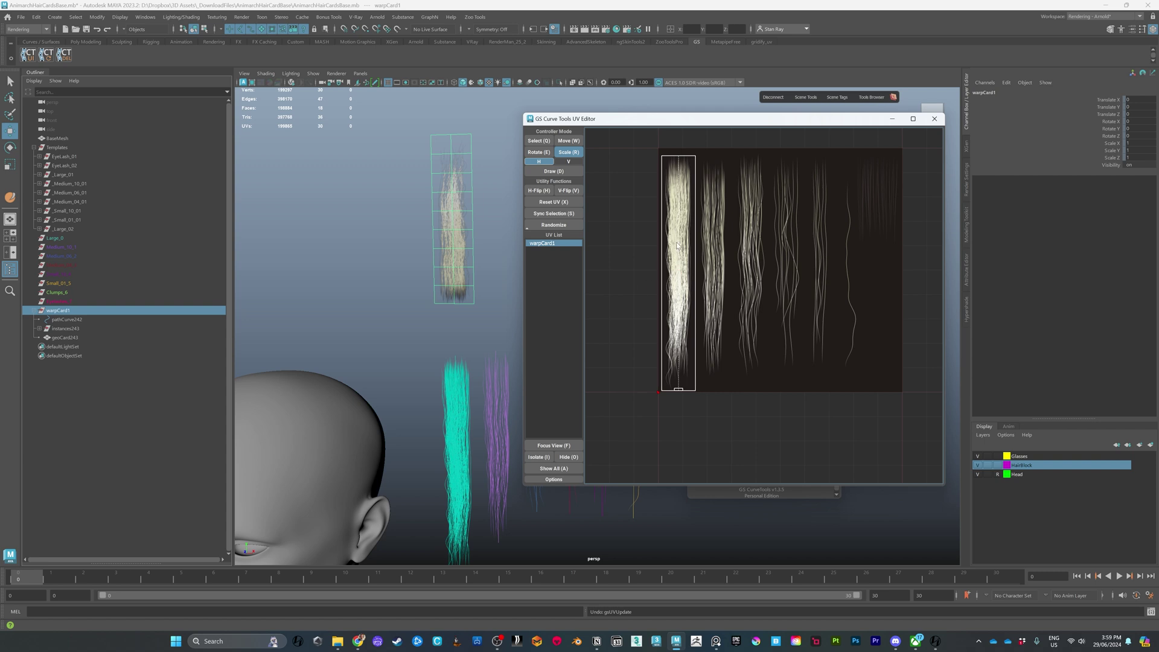
click(569, 141)
drag(684, 231, 679, 226)
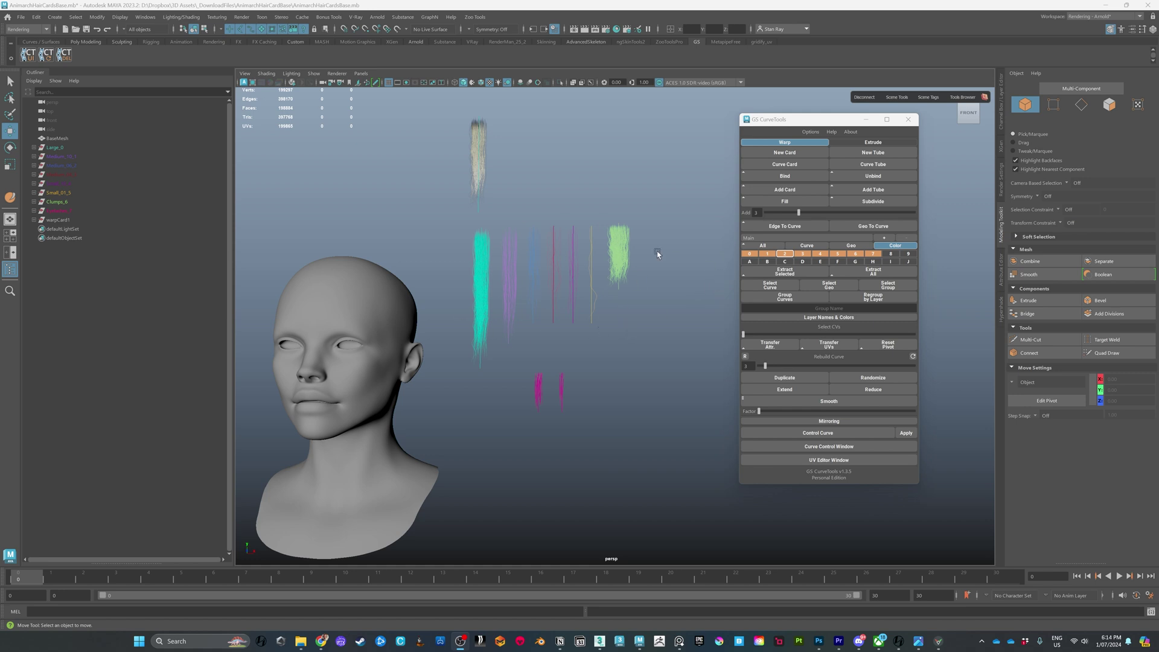
- Compare the cards with the layer colour mode off and on
alt+drag(659, 249, 671, 262)
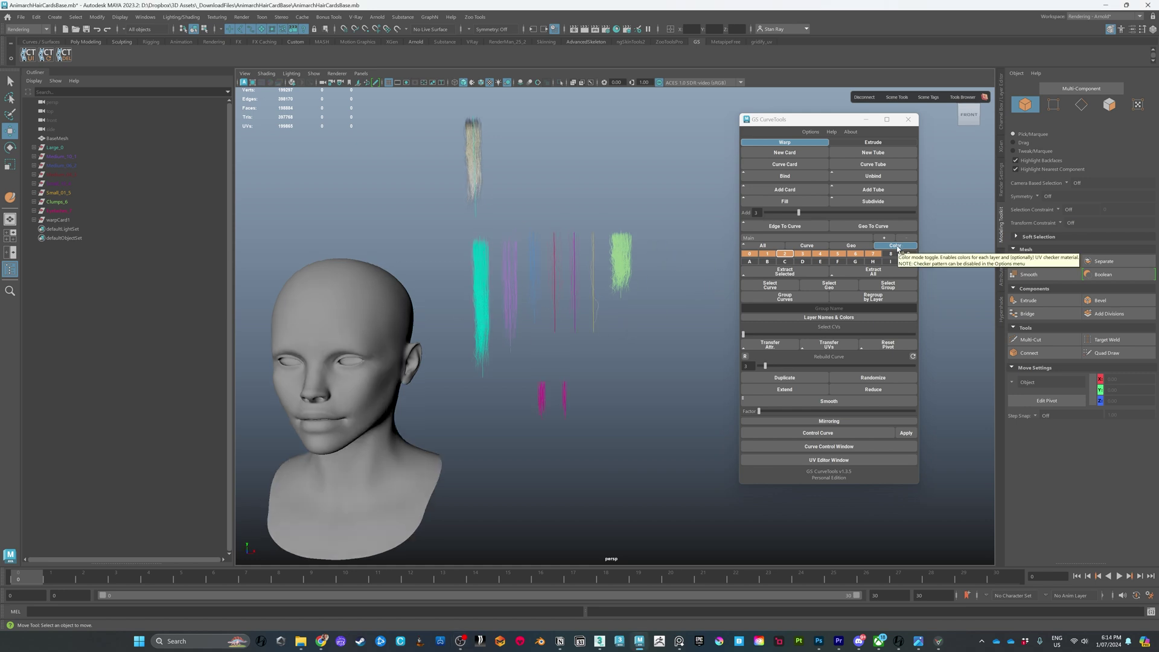
click(897, 246)
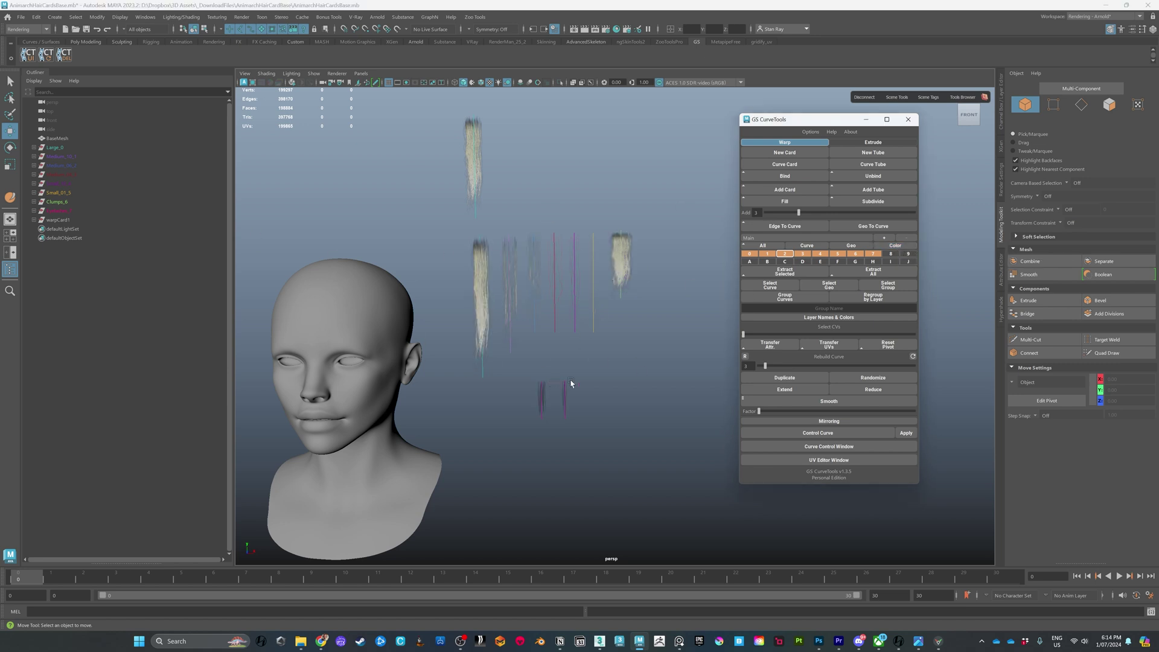
click(903, 245)
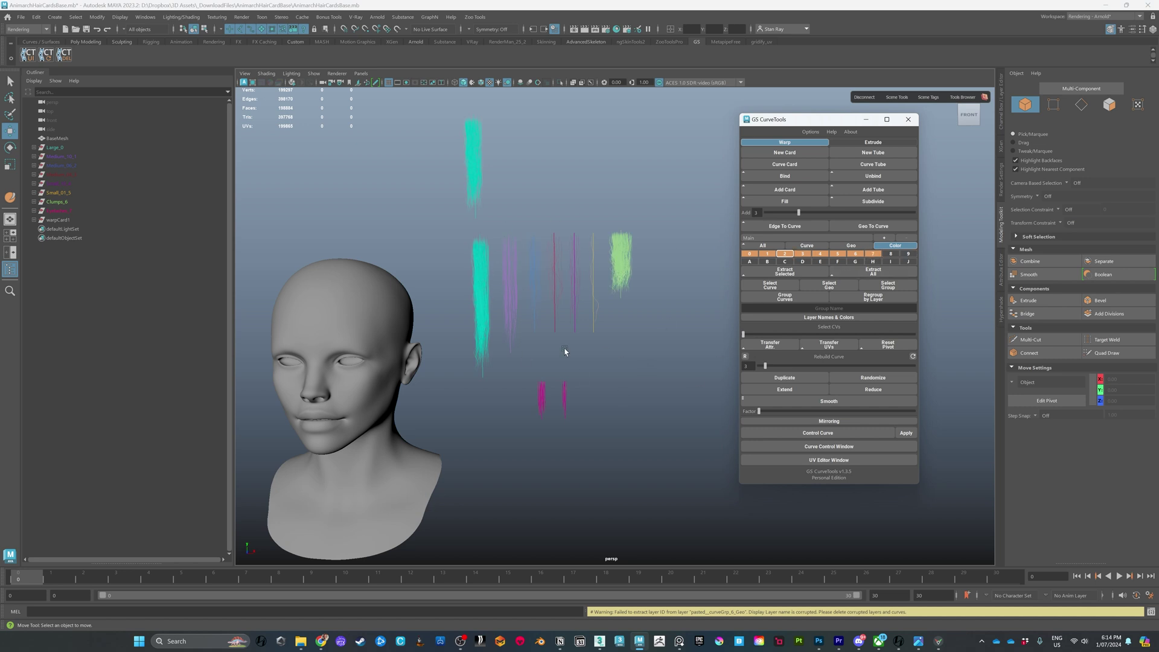
- View all layers as geometry only, as curves only, and with both curves and geometry
click(862, 248)
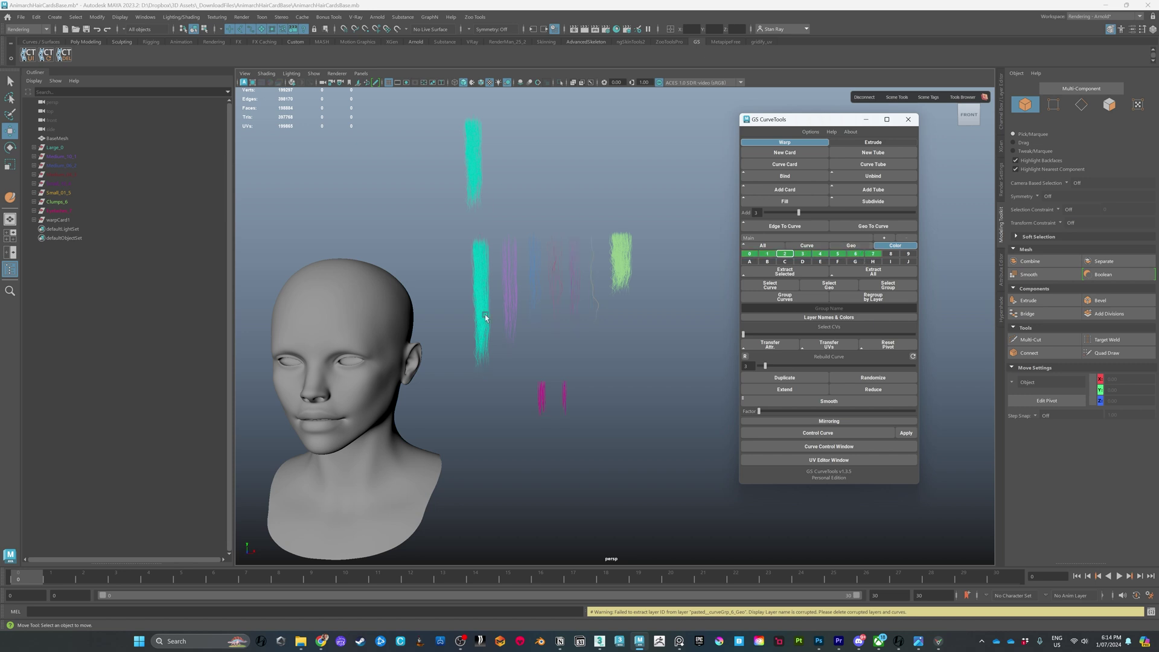
click(813, 248)
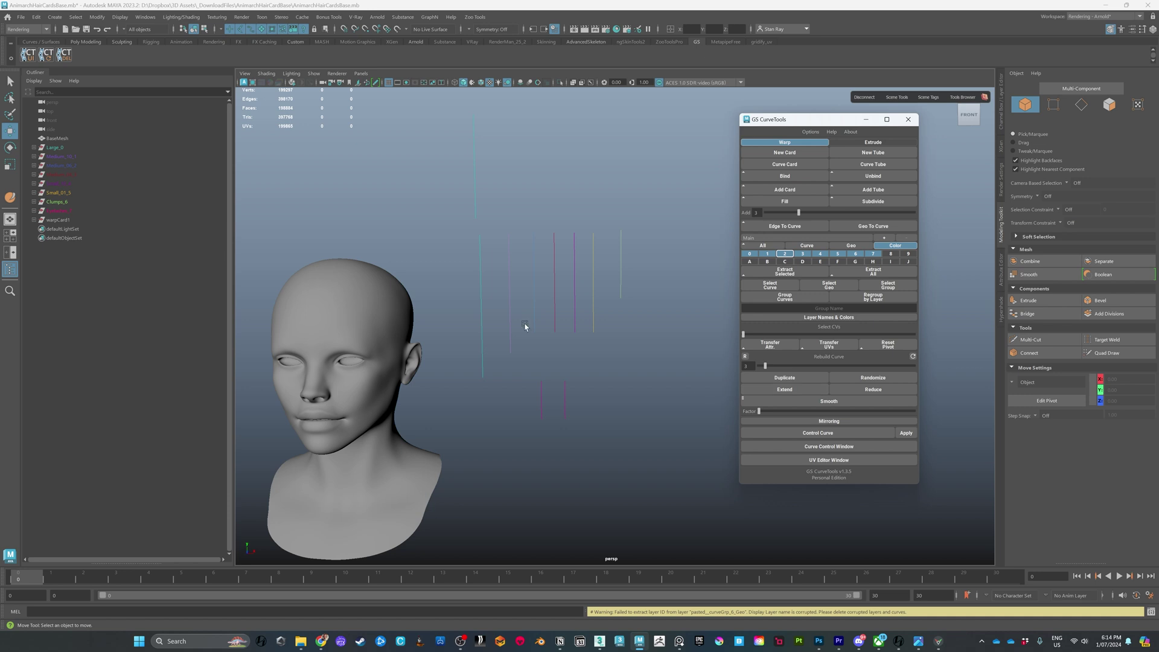
click(762, 245)
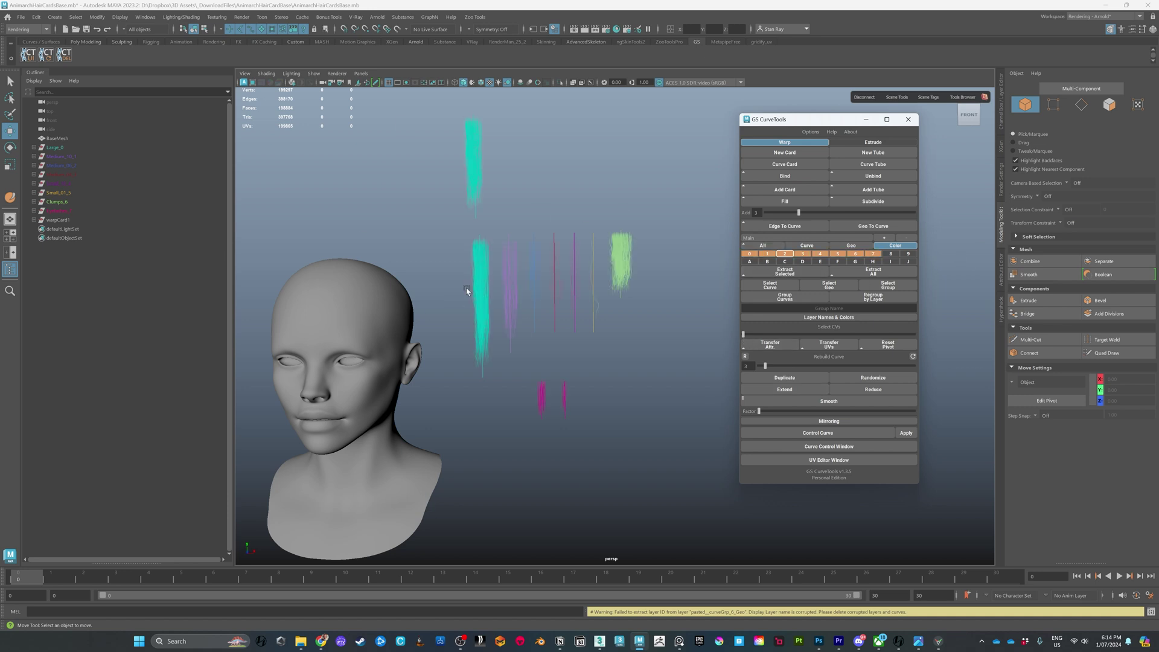
- Try out the numbered layer selectors, starting with layer 0, and view the matching hair cards
alt+drag(625, 268, 750, 257)
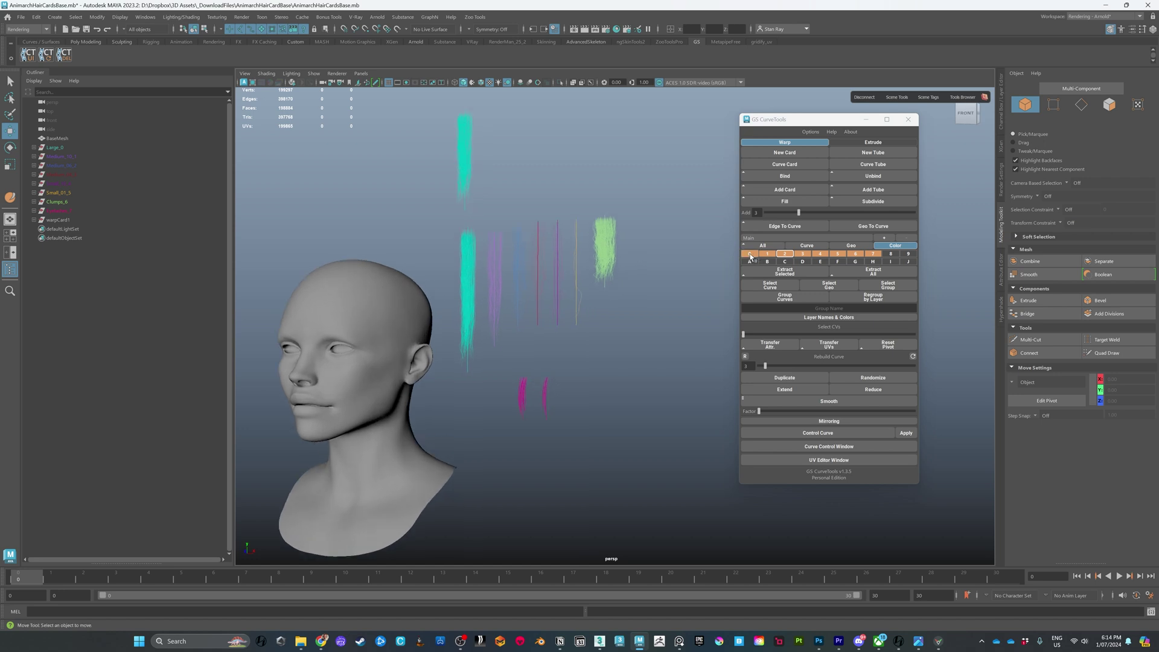
key(alt)
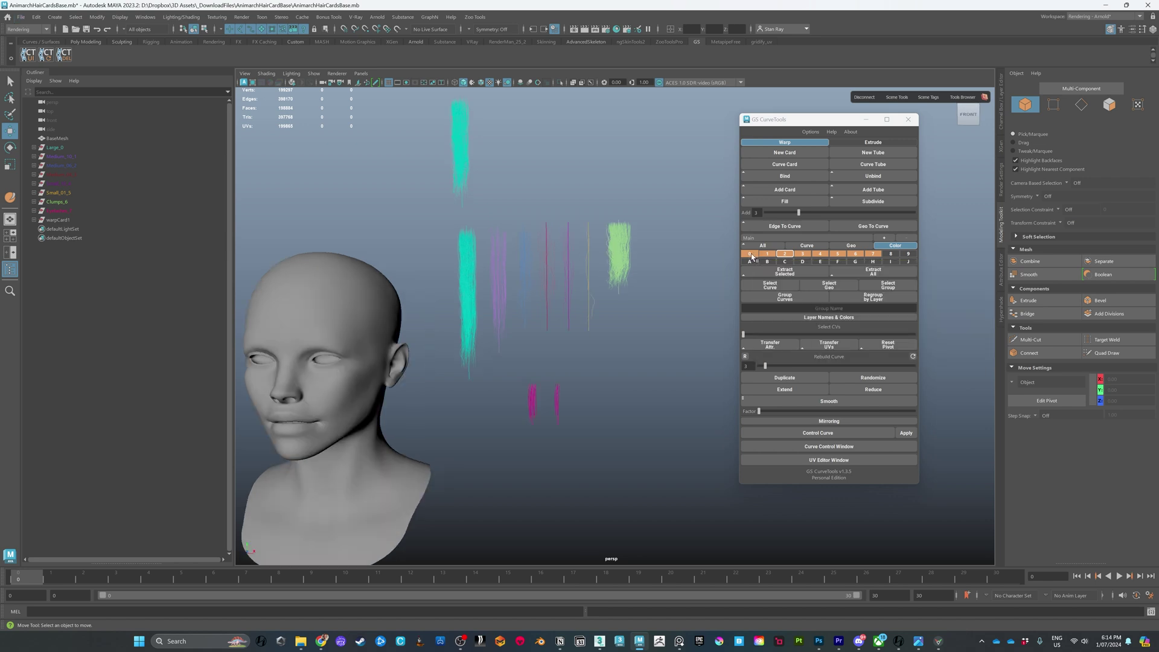
ctrl+click(750, 254)
ctrl+click(751, 254)
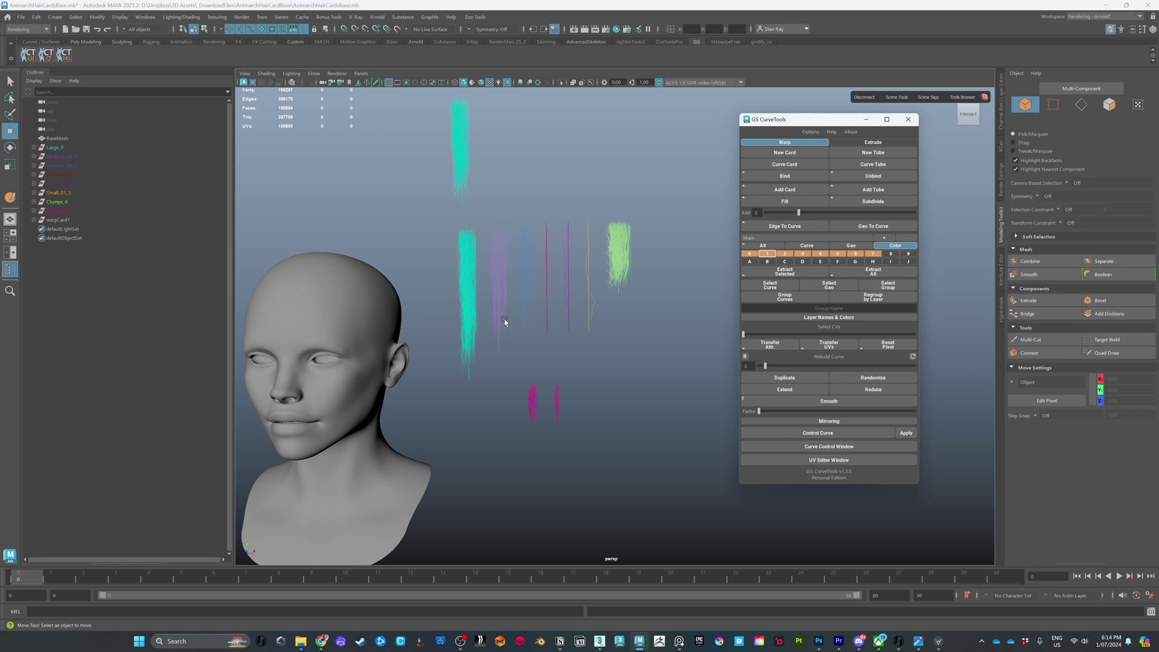
alt+middle_drag(535, 277, 606, 259)
alt+drag(559, 266, 538, 269)
alt+middle_drag(539, 269, 575, 274)
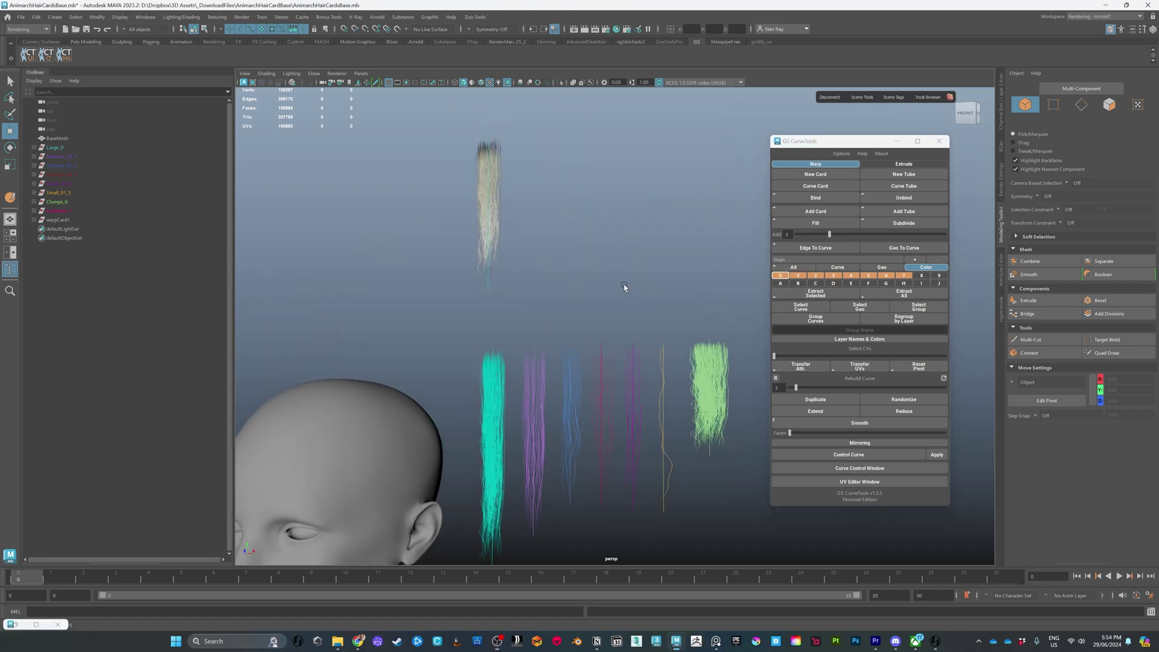
- Add the new hair card above the others to layer 0 and check the layer names and colours in Layers Customization
alt+middle_drag(624, 284, 554, 261)
drag(473, 180, 573, 275)
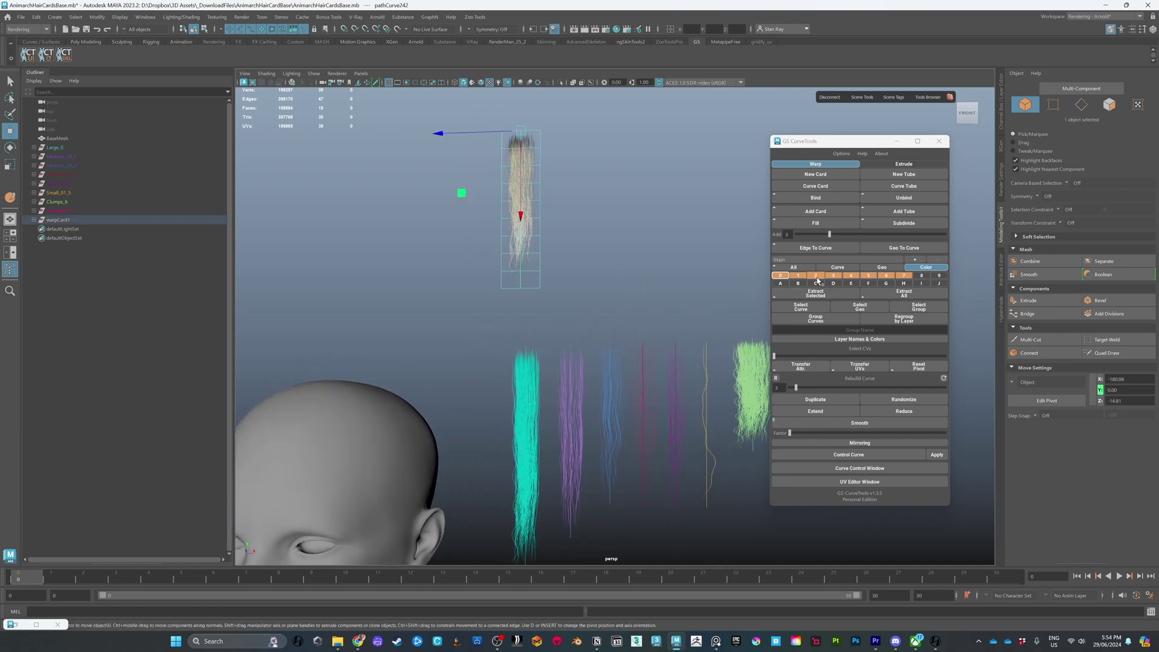
alt+middle_drag(597, 262, 560, 257)
click(549, 254)
drag(537, 284, 486, 207)
right_drag(493, 201, 534, 192)
right_click(785, 275)
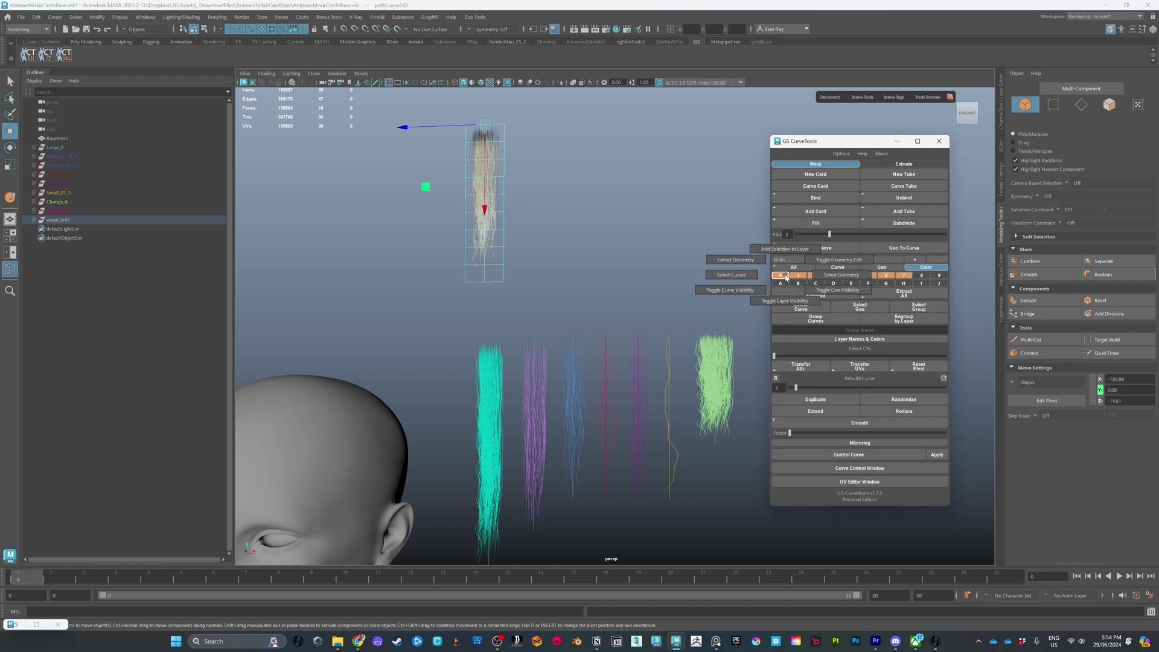
click(786, 249)
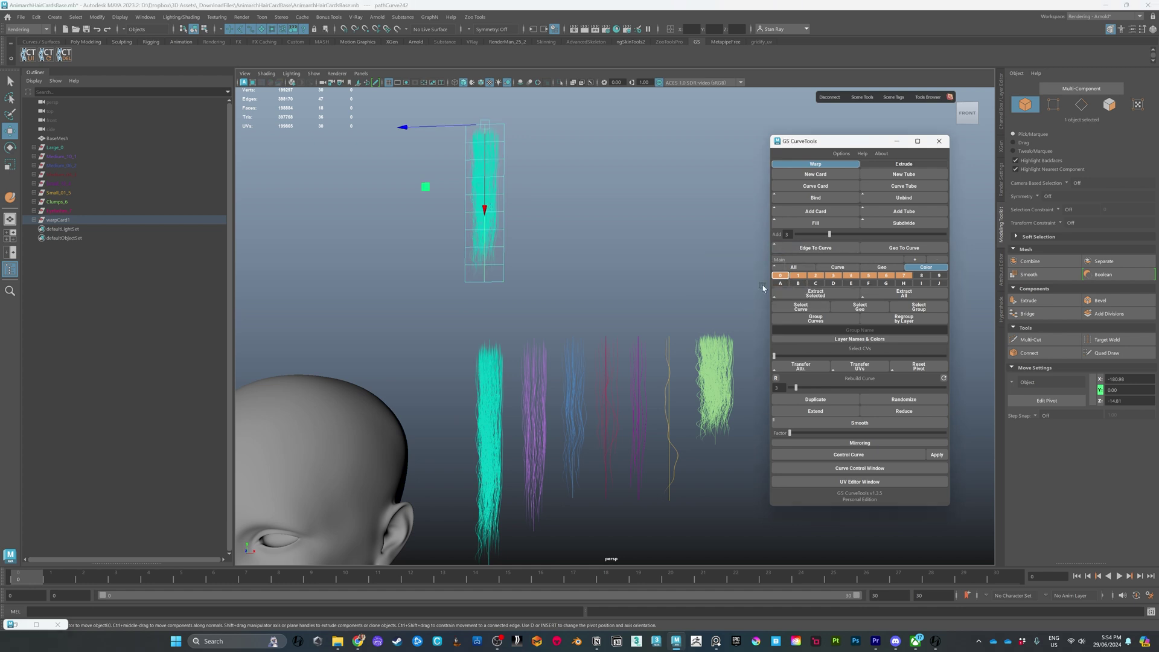
click(860, 340)
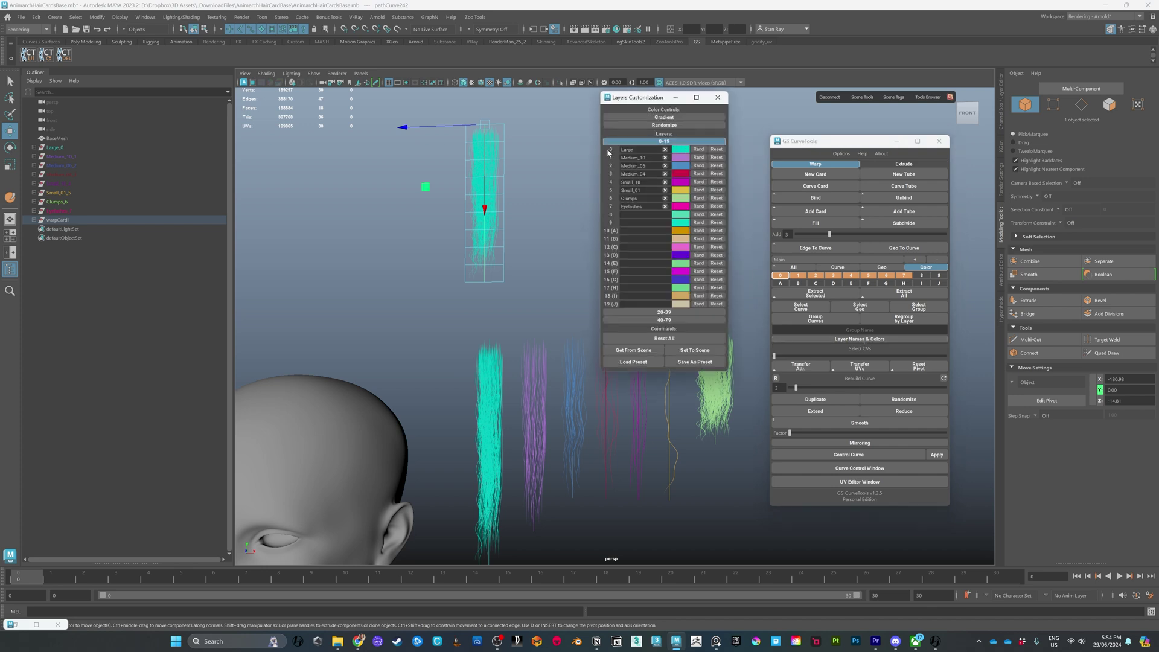
click(718, 98)
- Add the purple hair card beside the large teal one to layer 0
drag(529, 321, 555, 384)
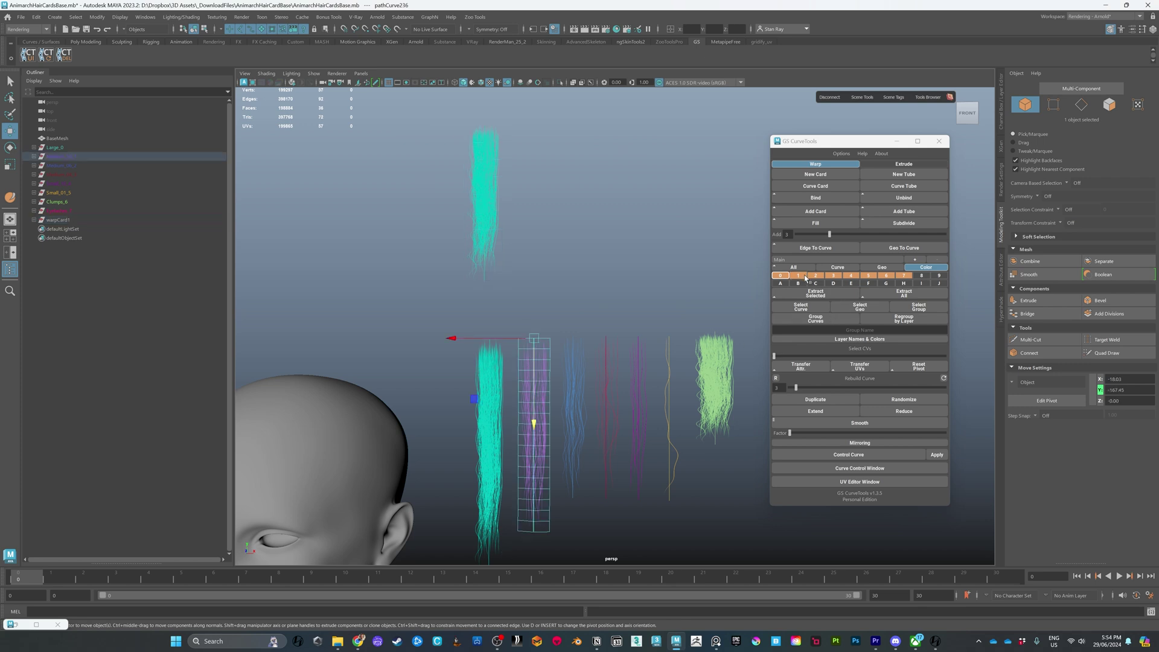
right_click(782, 277)
right_drag(782, 276, 708, 287)
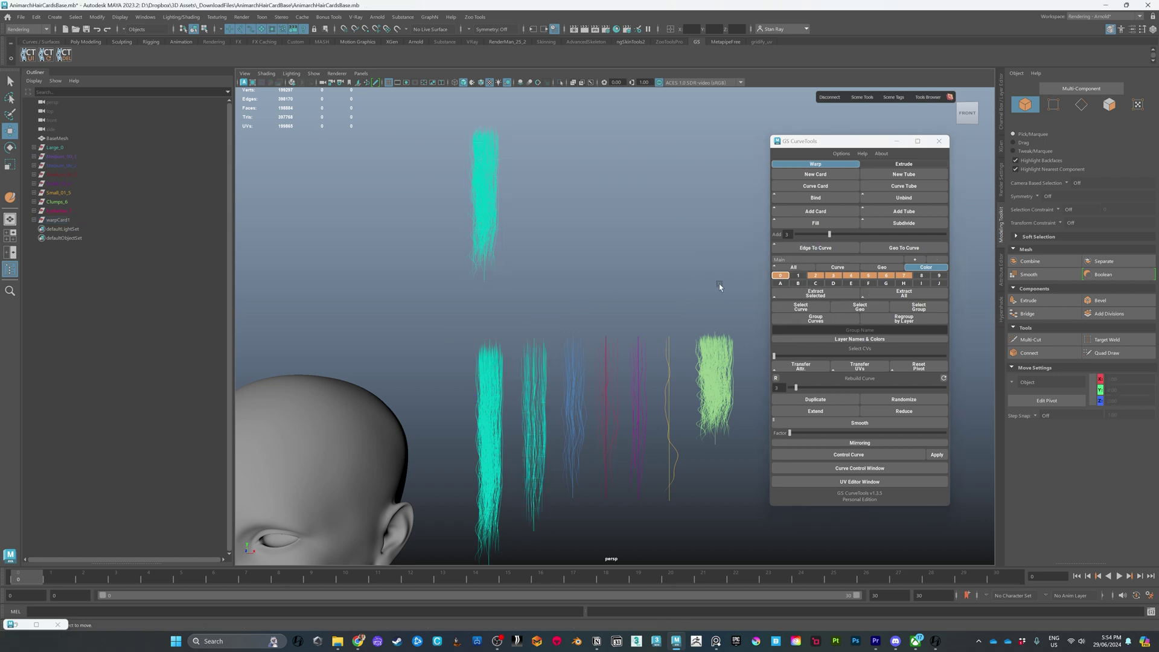
click(780, 276)
click(780, 276)
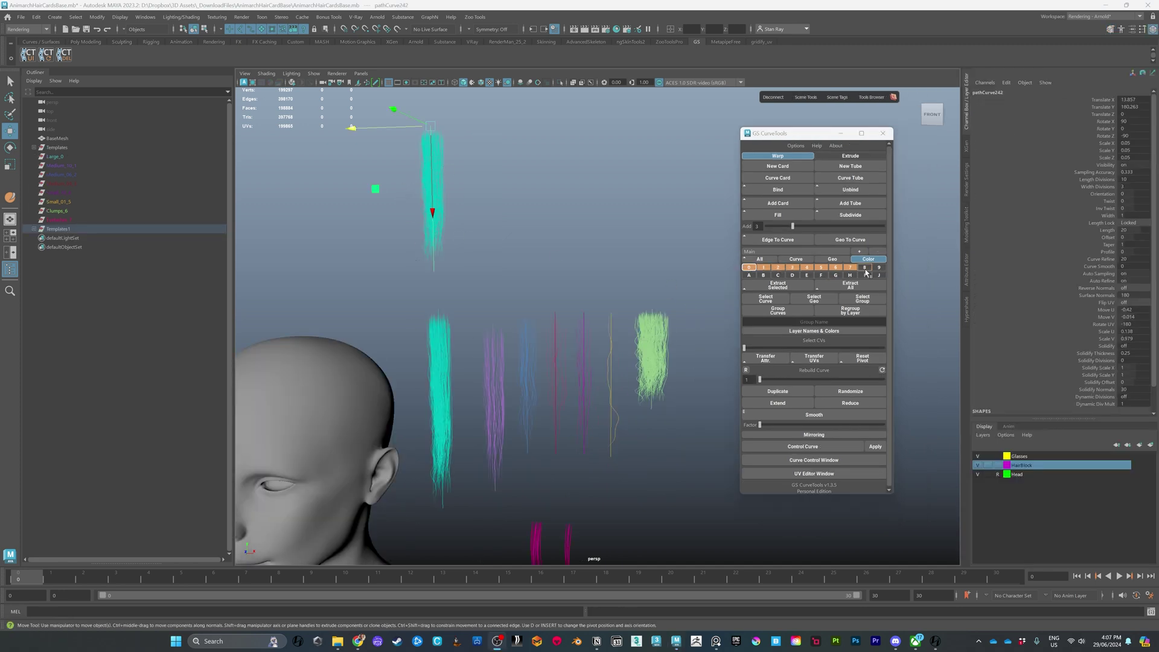
- Try reassigning the new card to layer 2 and other layers from the Curve Control window
click(816, 462)
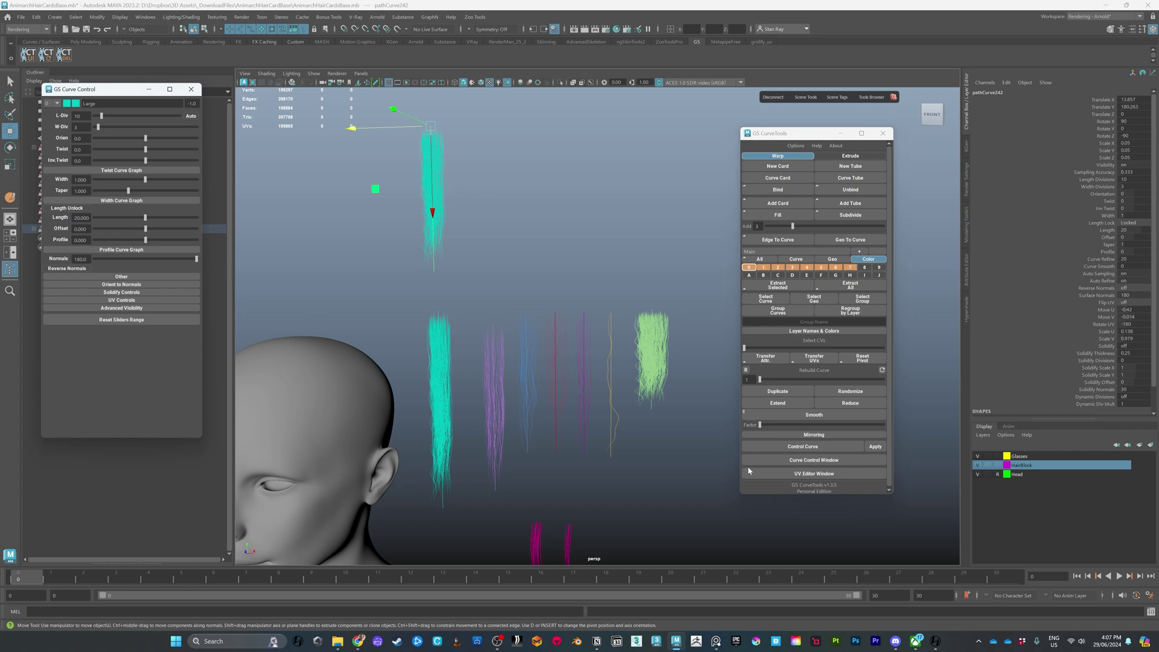
click(57, 104)
click(52, 124)
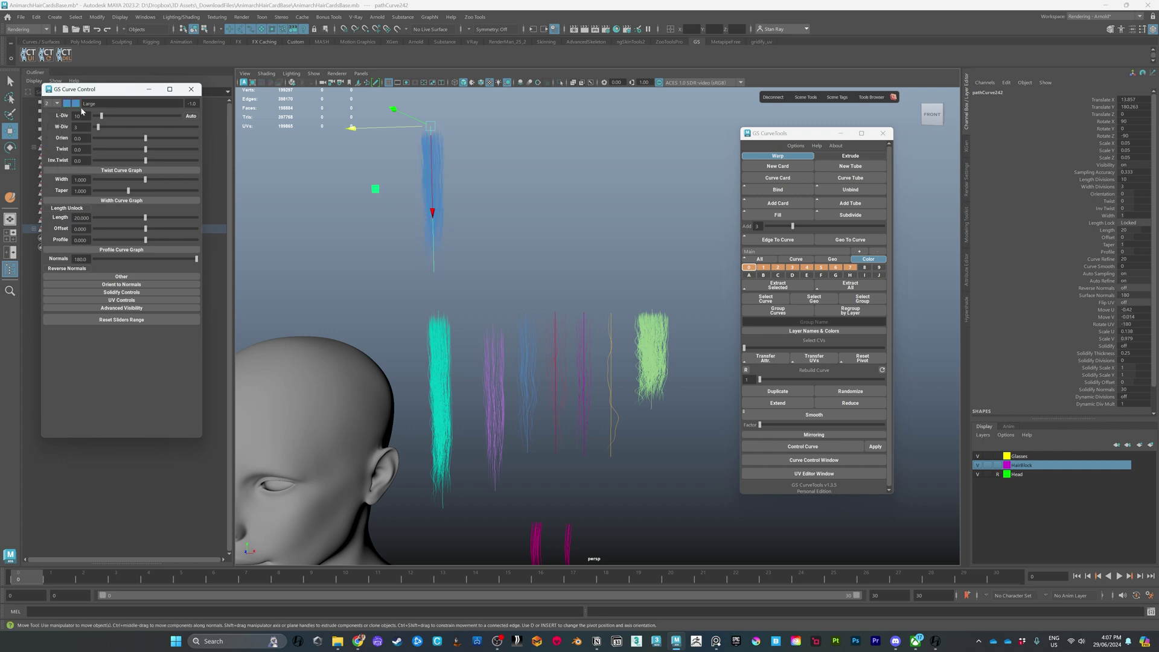
click(52, 104)
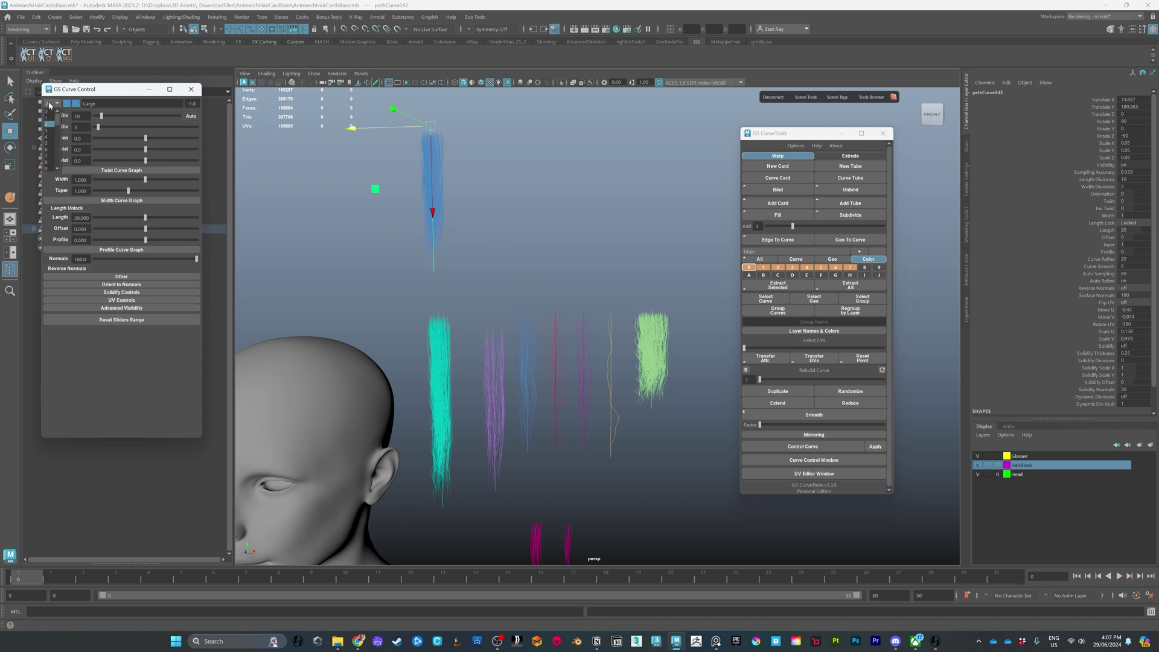
click(50, 117)
click(52, 104)
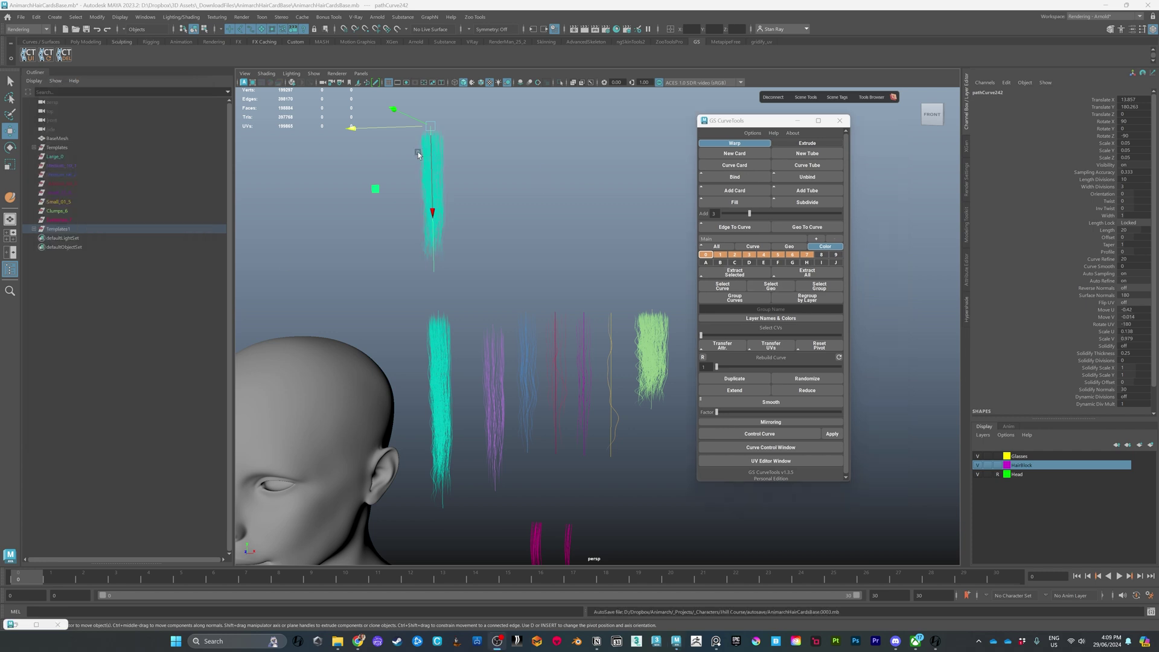
- Show the Curve Control window for the new teal card and place it next to the card in the viewport
click(433, 203)
click(772, 448)
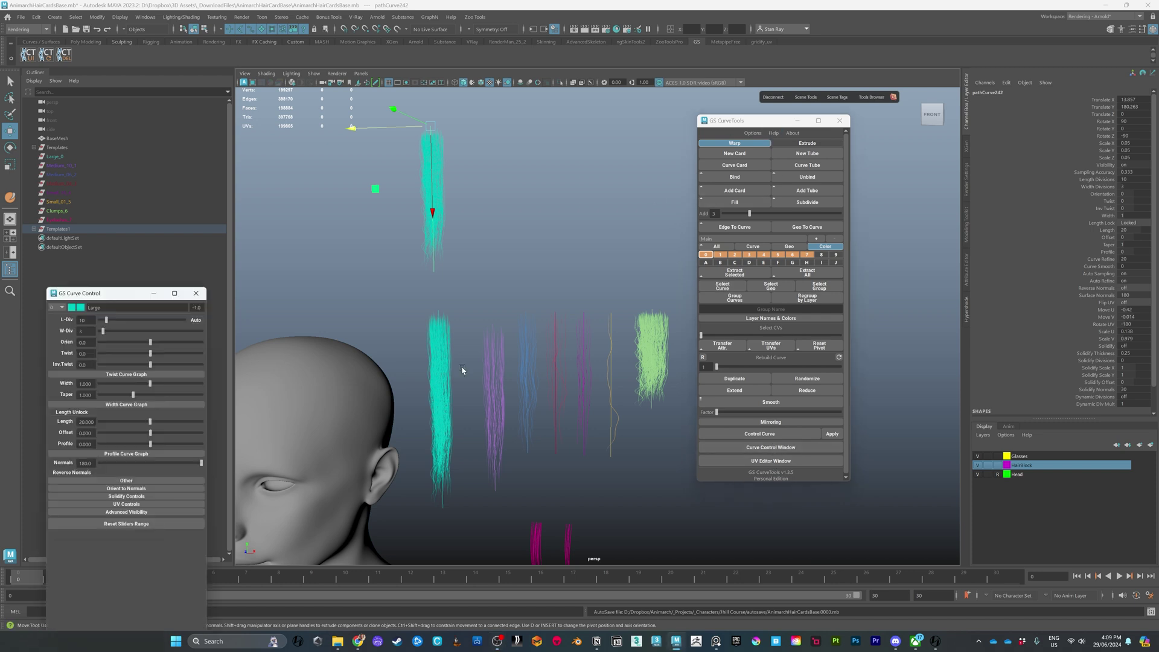
drag(120, 296, 532, 172)
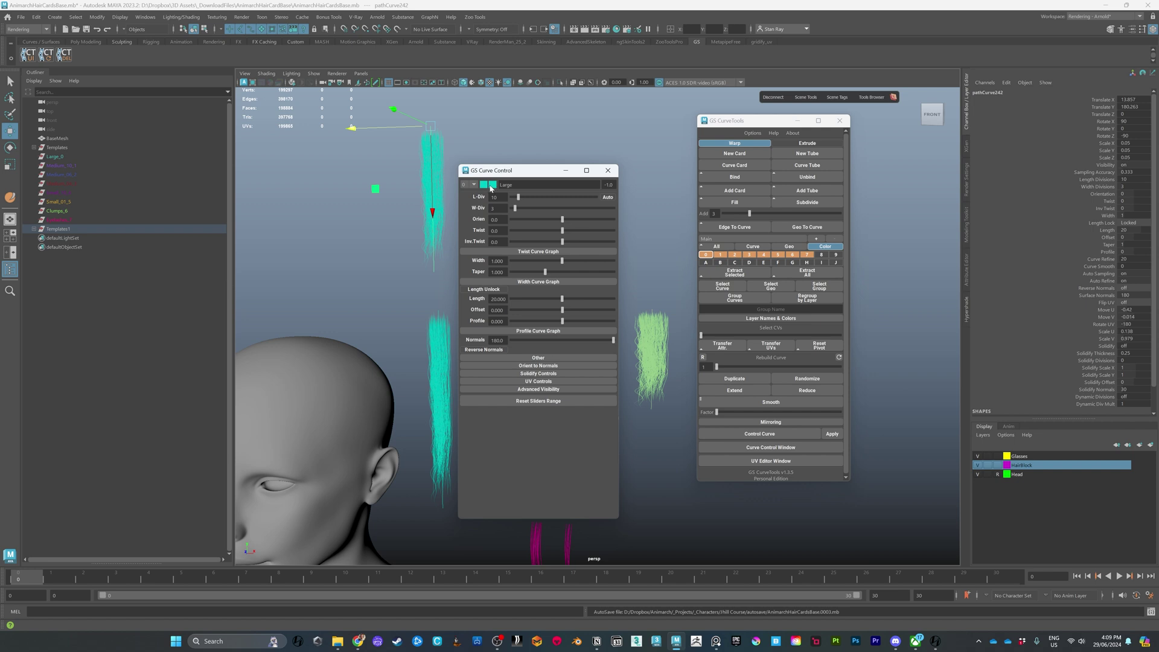
- Review the names and colours assigned to layers 0 to 7 in the Layers Customization window
click(488, 188)
click(534, 137)
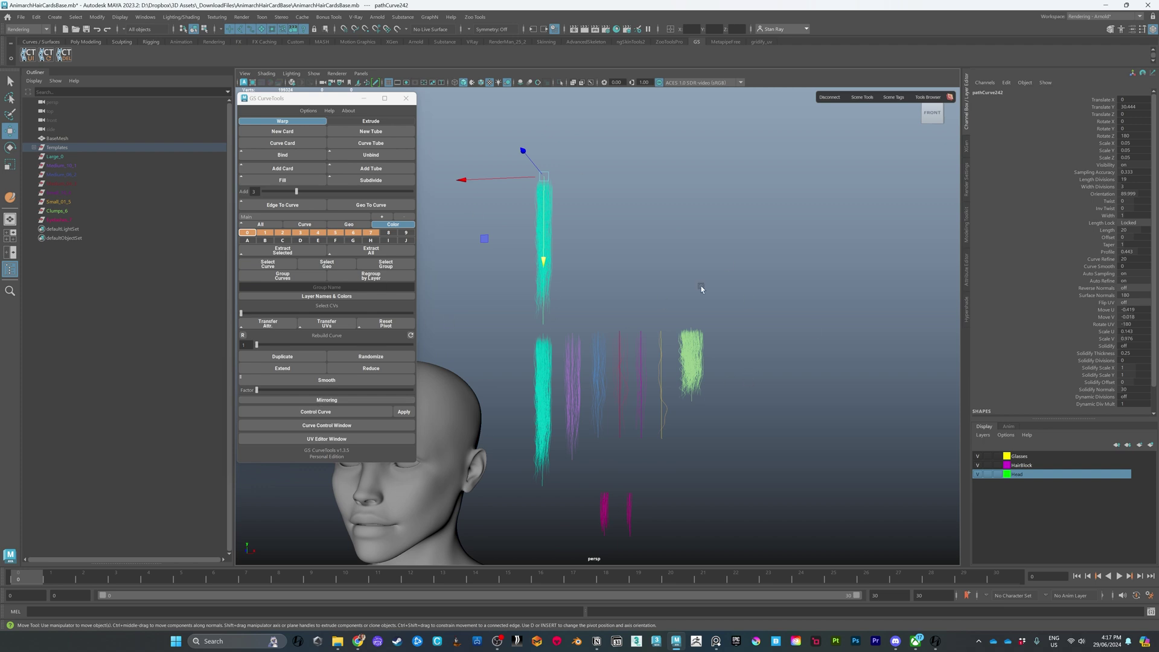
alt+middle_drag(640, 258, 616, 262)
click(328, 297)
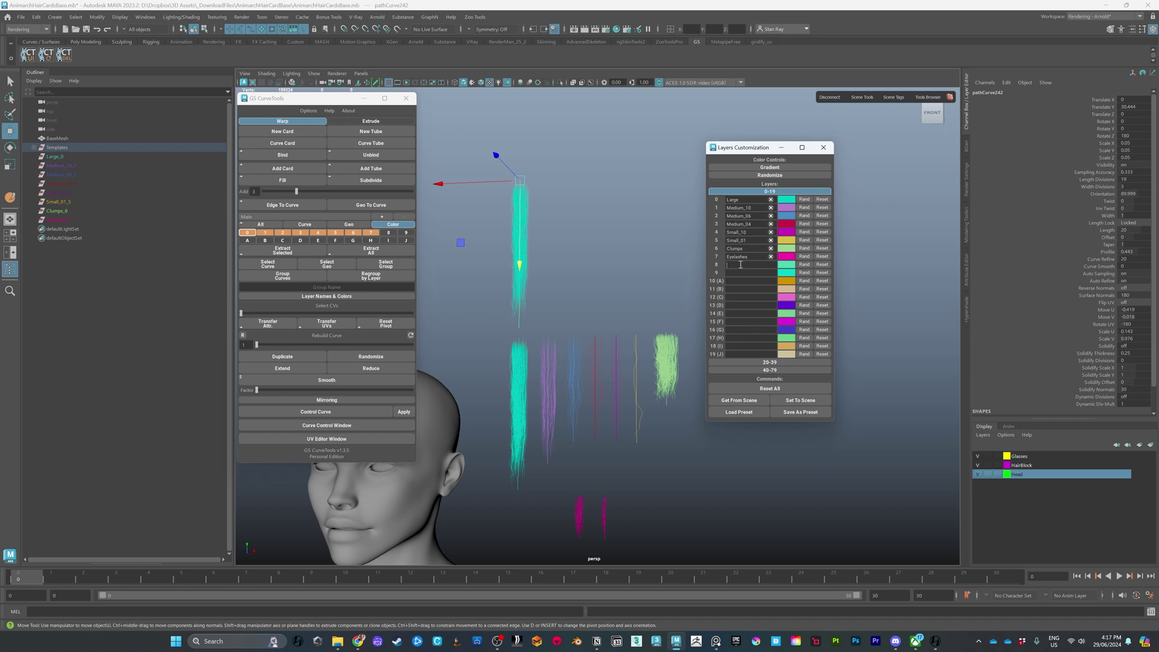
click(771, 265)
- Check the layer lists of the upper teal card and the lower purple card in the Curve Control window, closing it when finished
click(549, 223)
drag(549, 223, 497, 146)
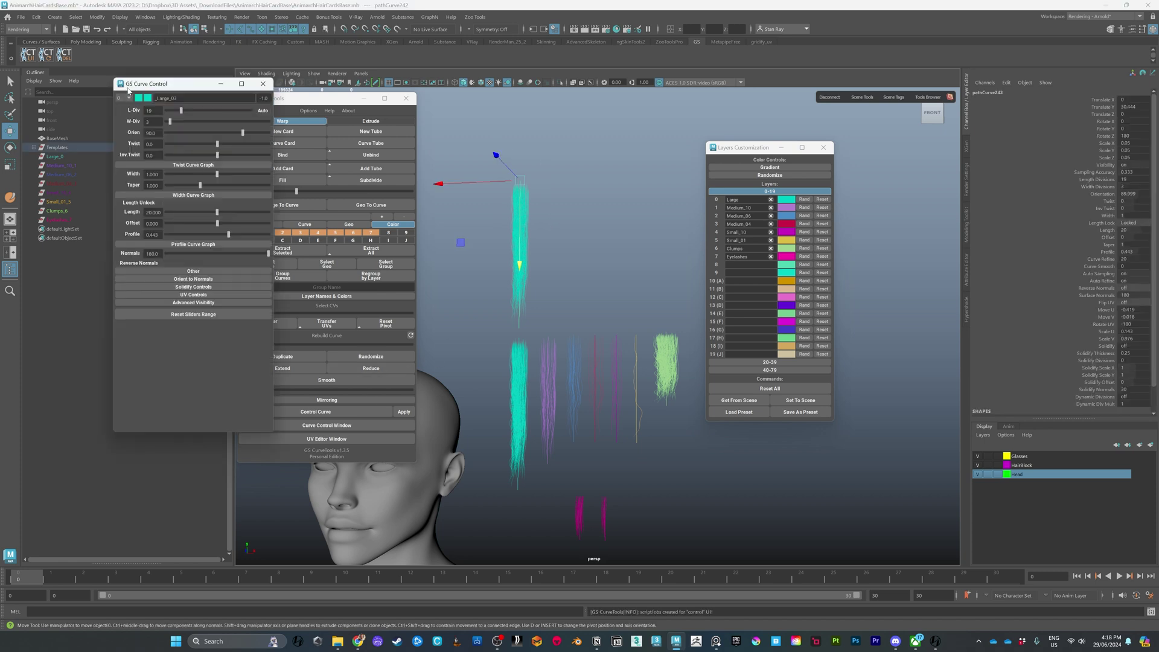
click(128, 97)
click(145, 101)
drag(532, 317, 562, 357)
click(128, 98)
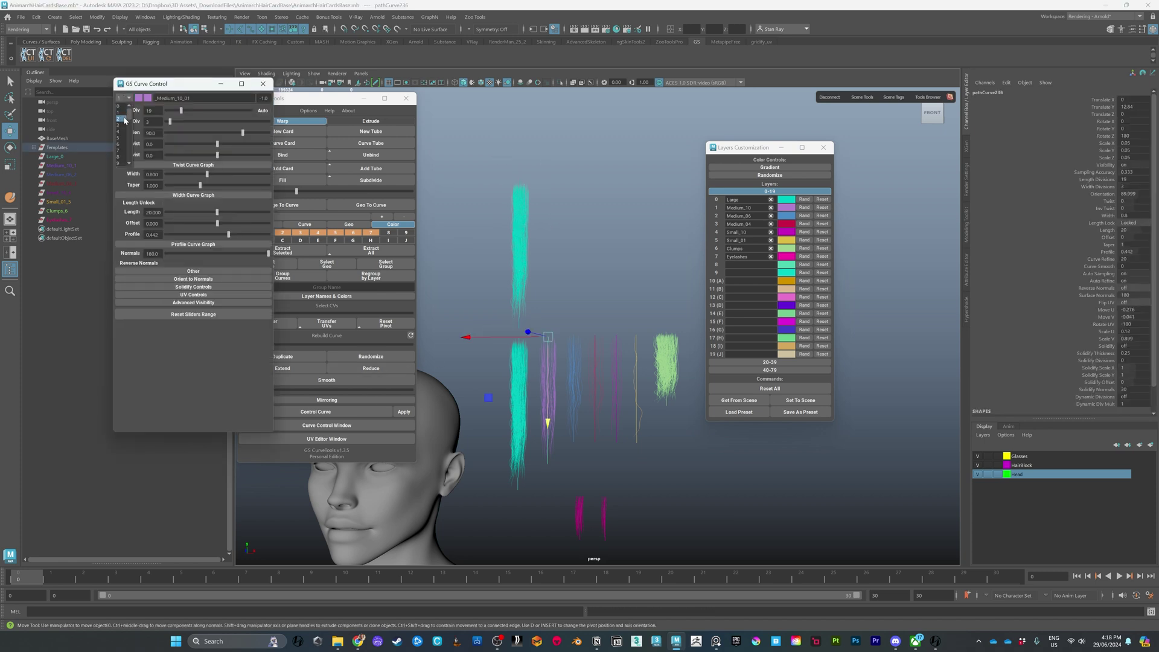
click(191, 101)
click(263, 83)
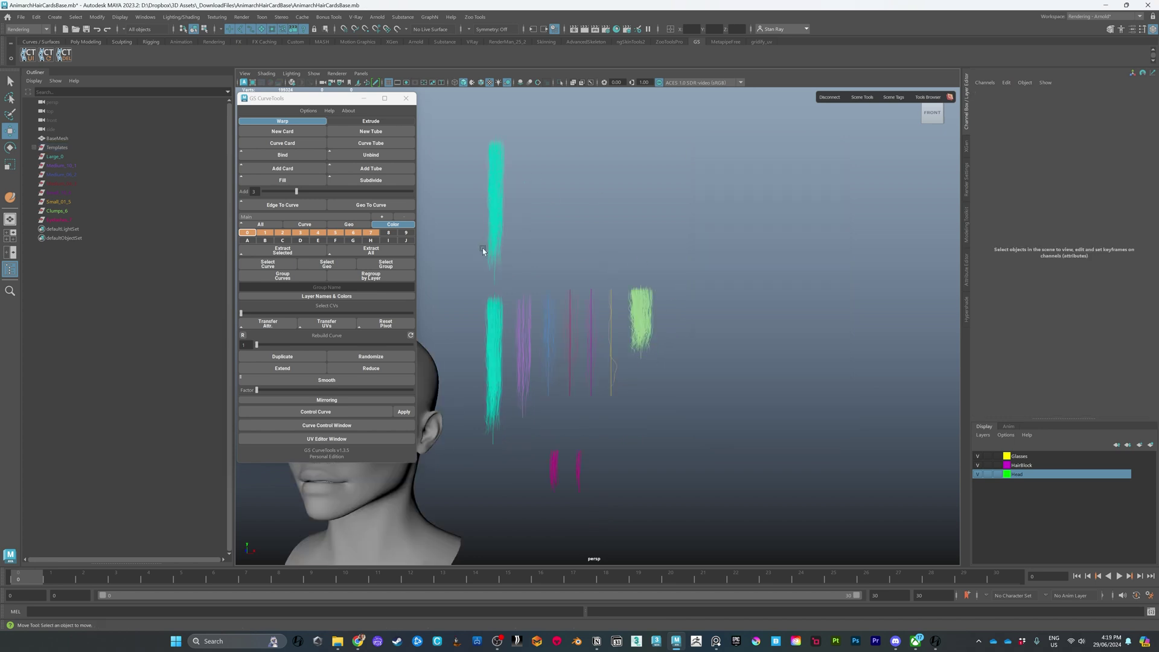
- Regroup the hair card curves by their layers
click(505, 315)
drag(515, 294, 534, 320)
drag(539, 270, 557, 417)
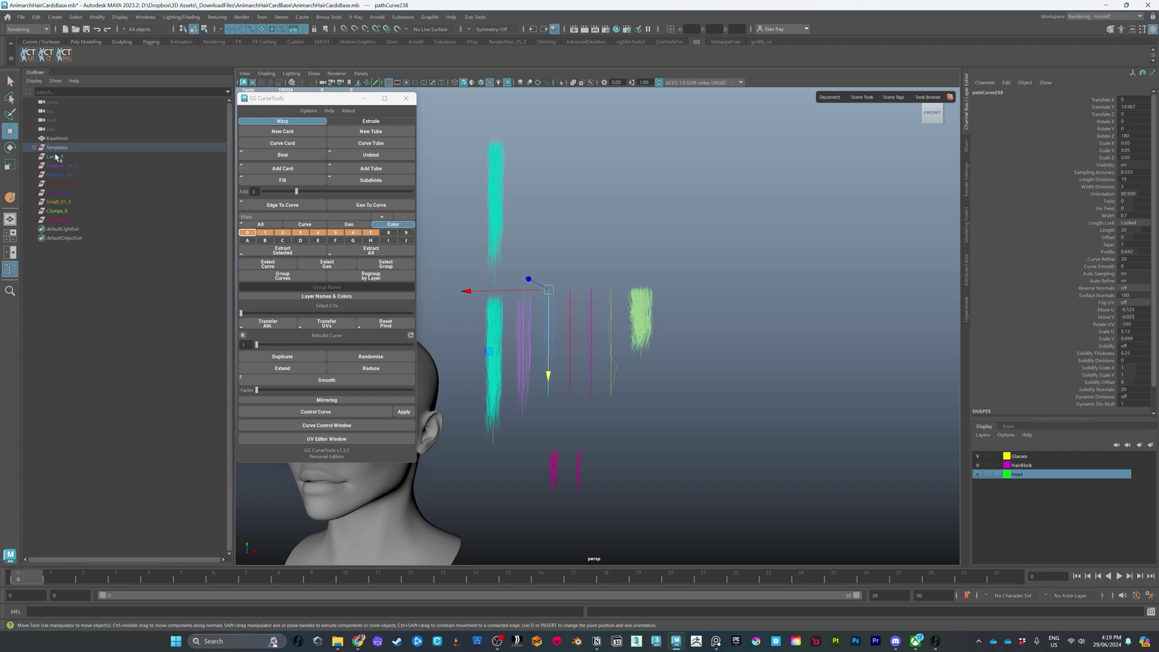
click(365, 277)
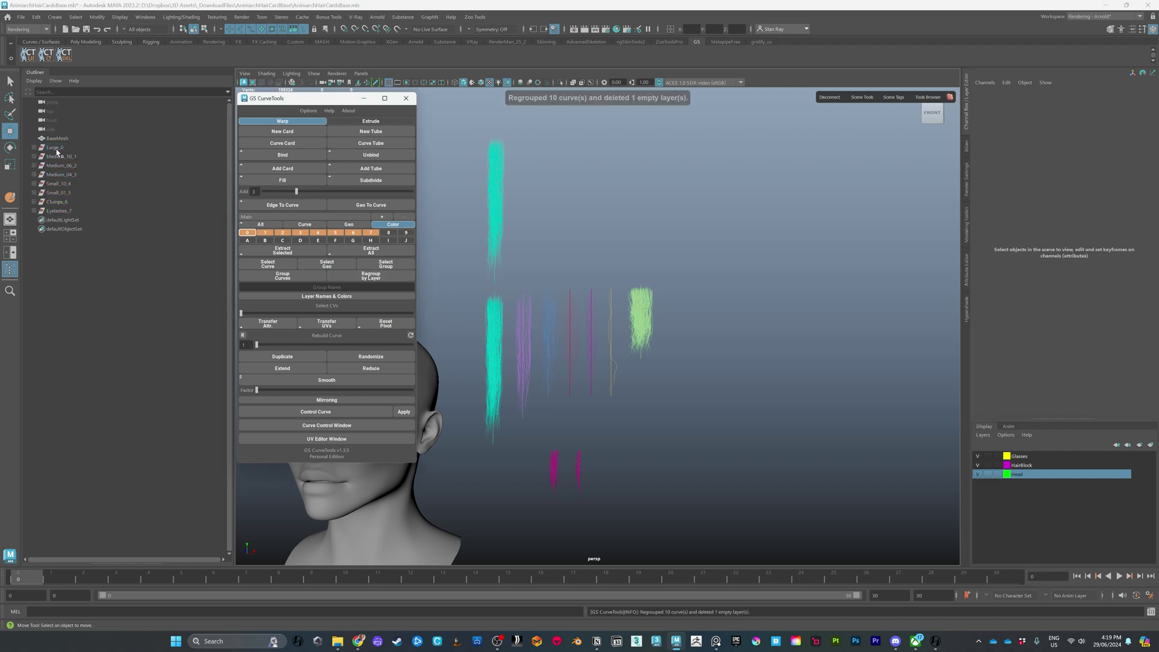
click(365, 278)
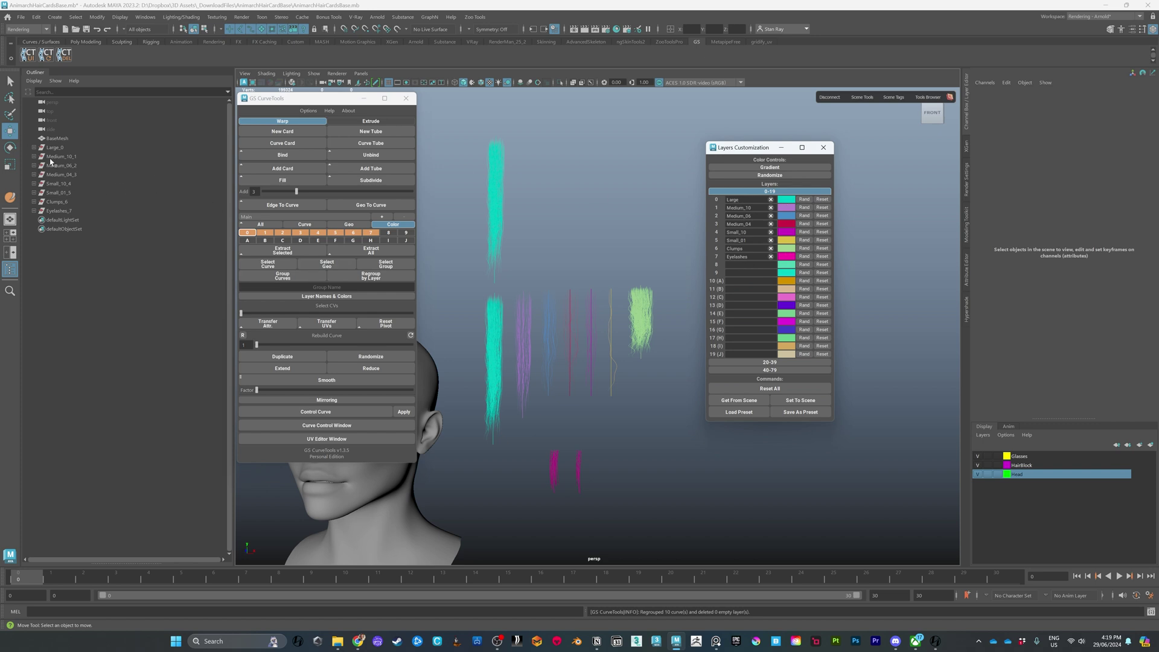
- Enable Colorize Regrouped Layers in the GS CurveTools options and regroup the curves by layer again
click(311, 112)
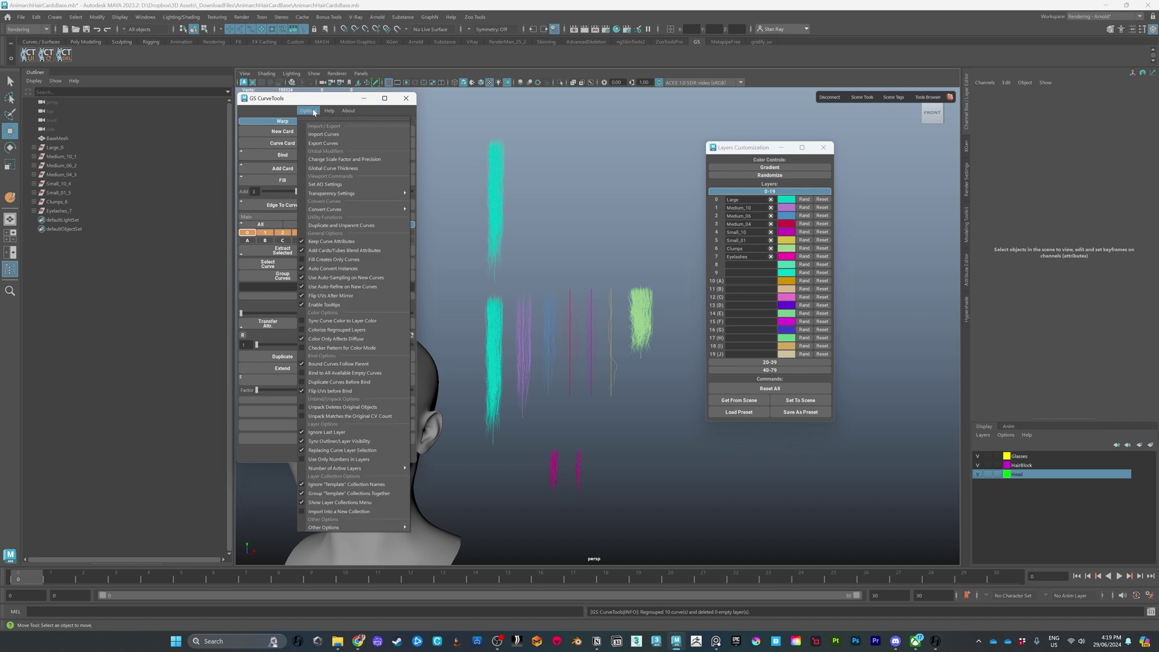
click(340, 348)
click(310, 111)
click(326, 328)
click(366, 277)
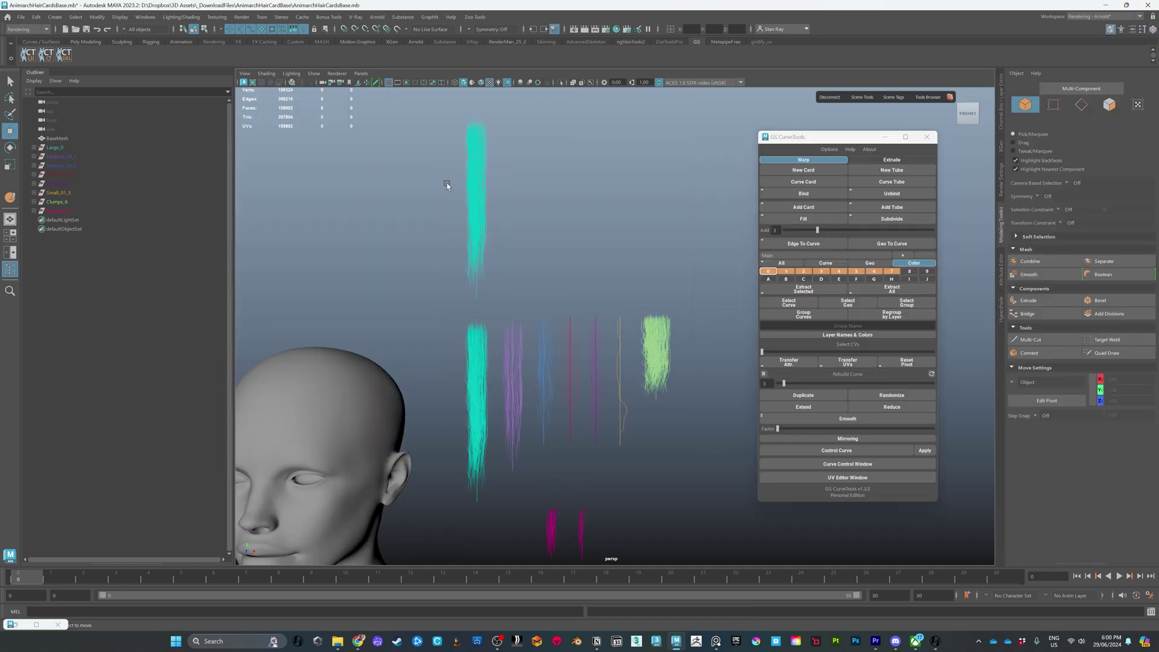
- Duplicate the upper teal hair card, place the copy just beside it and add the copy to layer 1
click(458, 172)
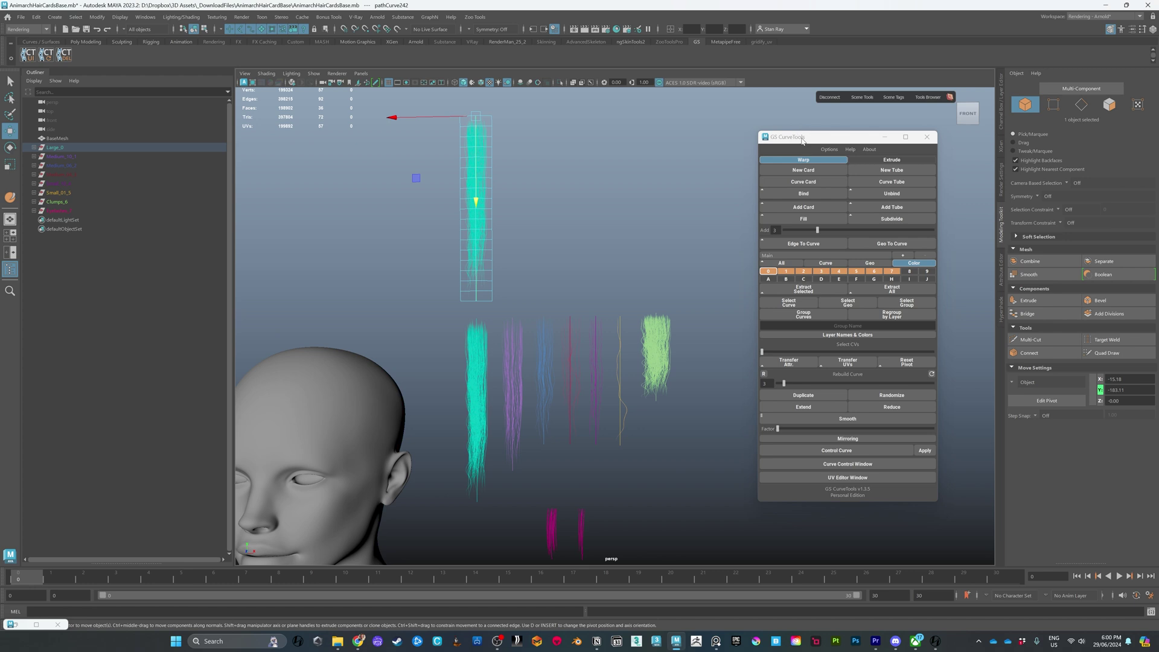
drag(803, 140, 816, 142)
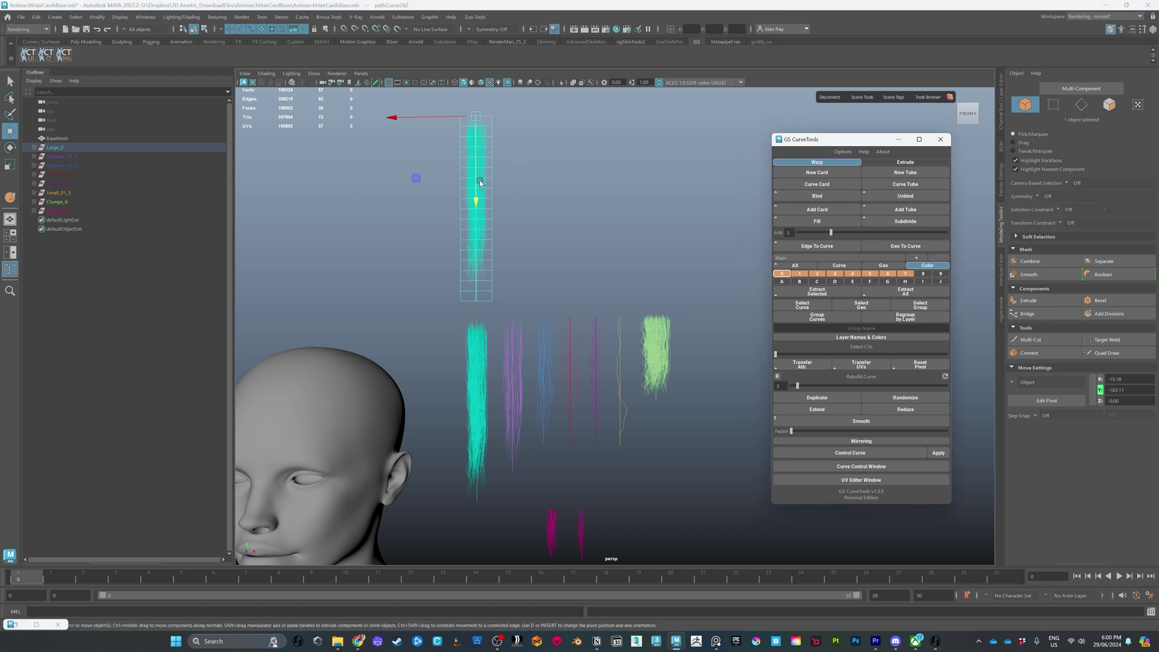
alt+middle_drag(568, 200, 544, 196)
click(500, 196)
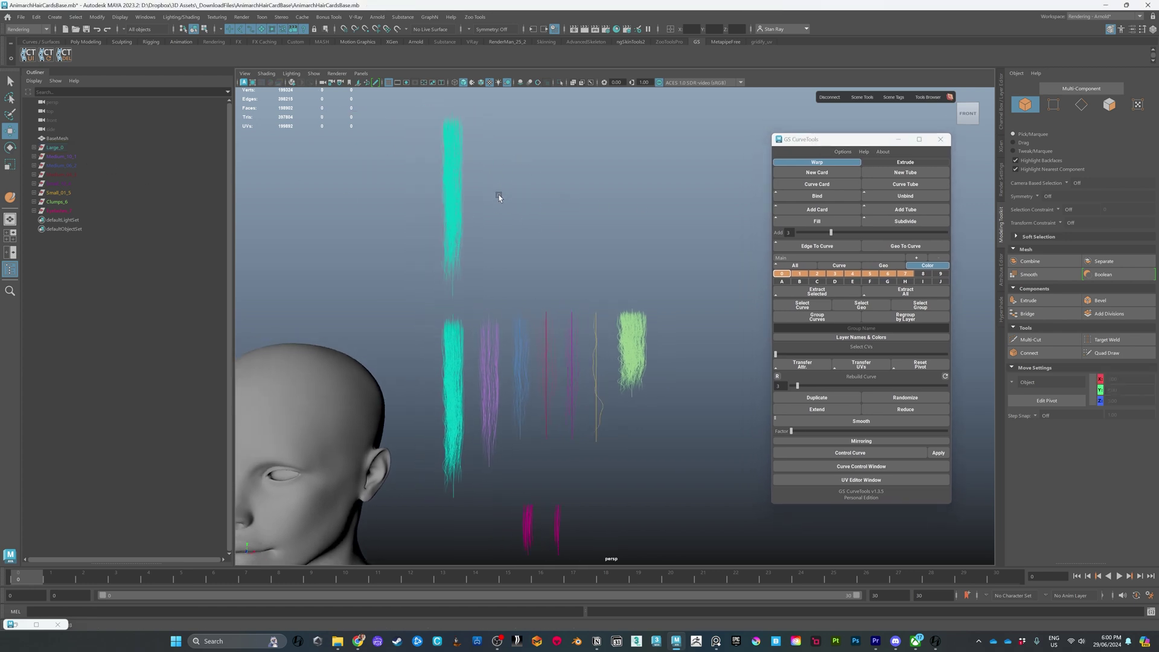
click(432, 109)
click(818, 400)
drag(443, 114, 484, 115)
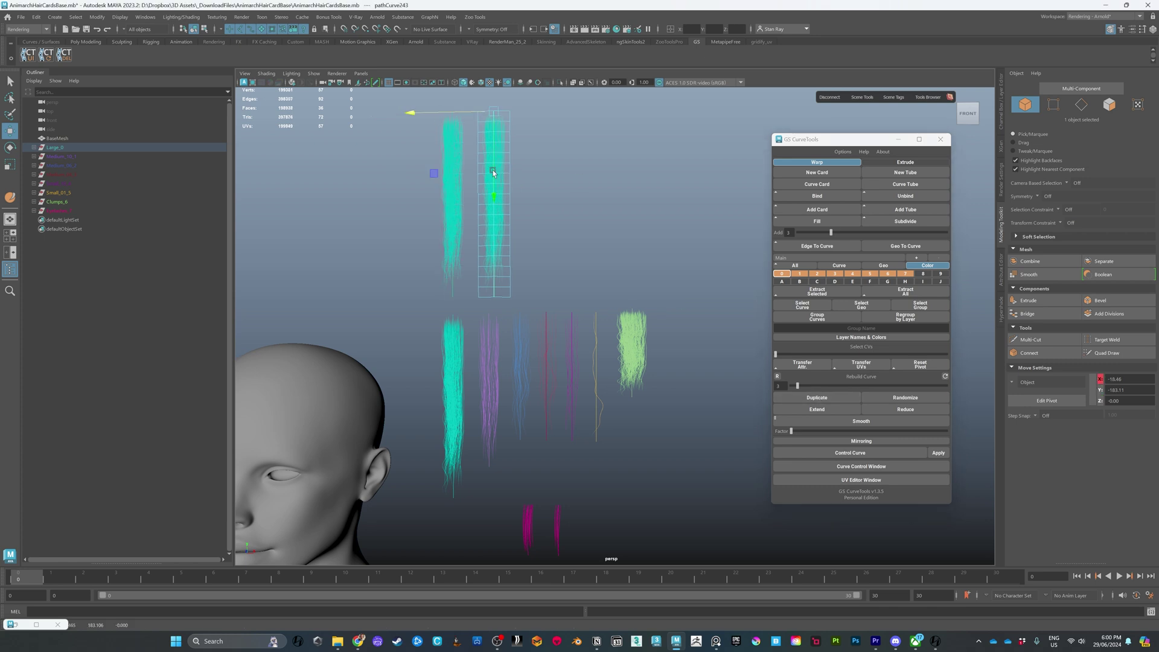
click(800, 274)
click(551, 199)
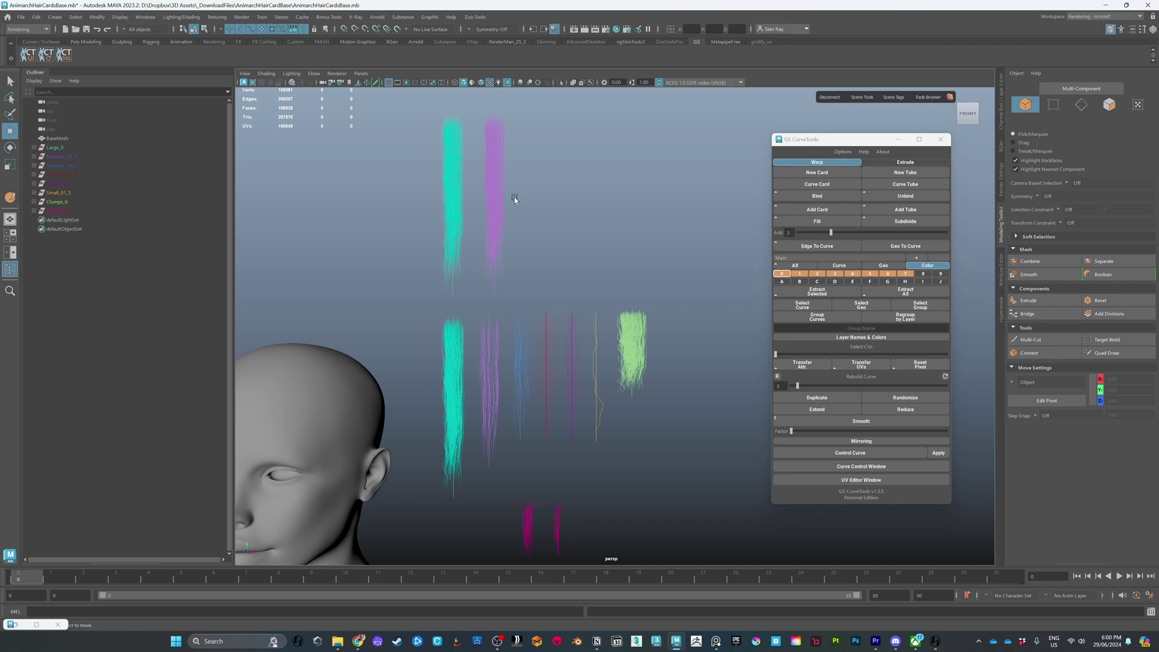
- Rename the duplicated card _Large_04 in the Large_0 group to _Medium_3
click(34, 148)
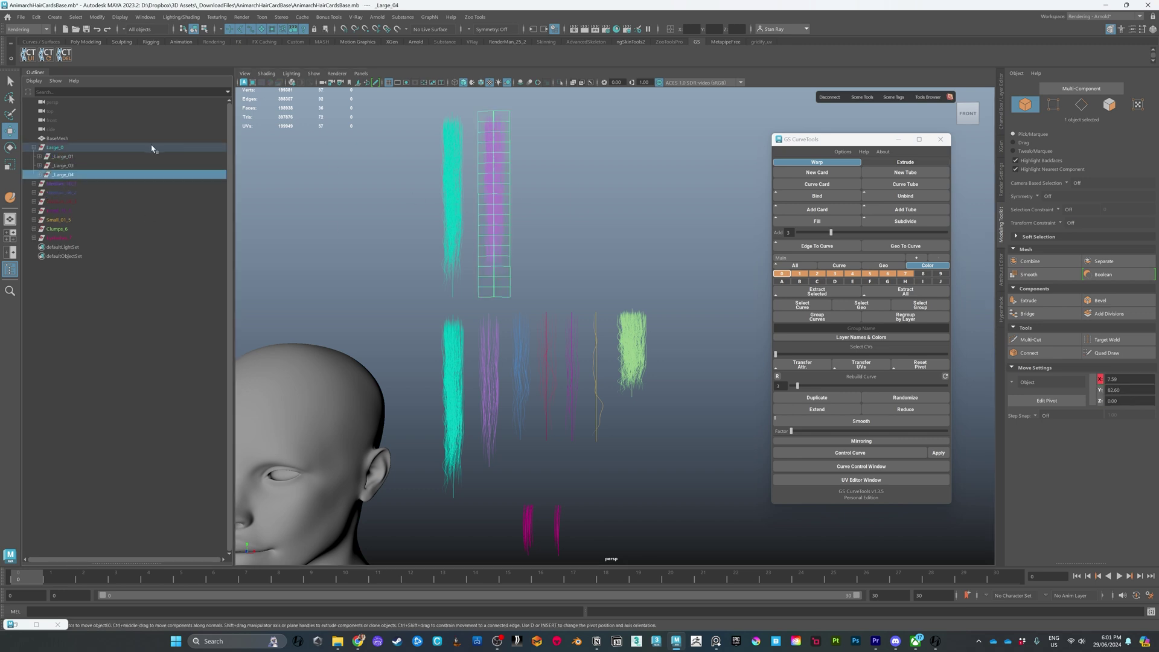
double_click(63, 174)
text(_Medium_3)
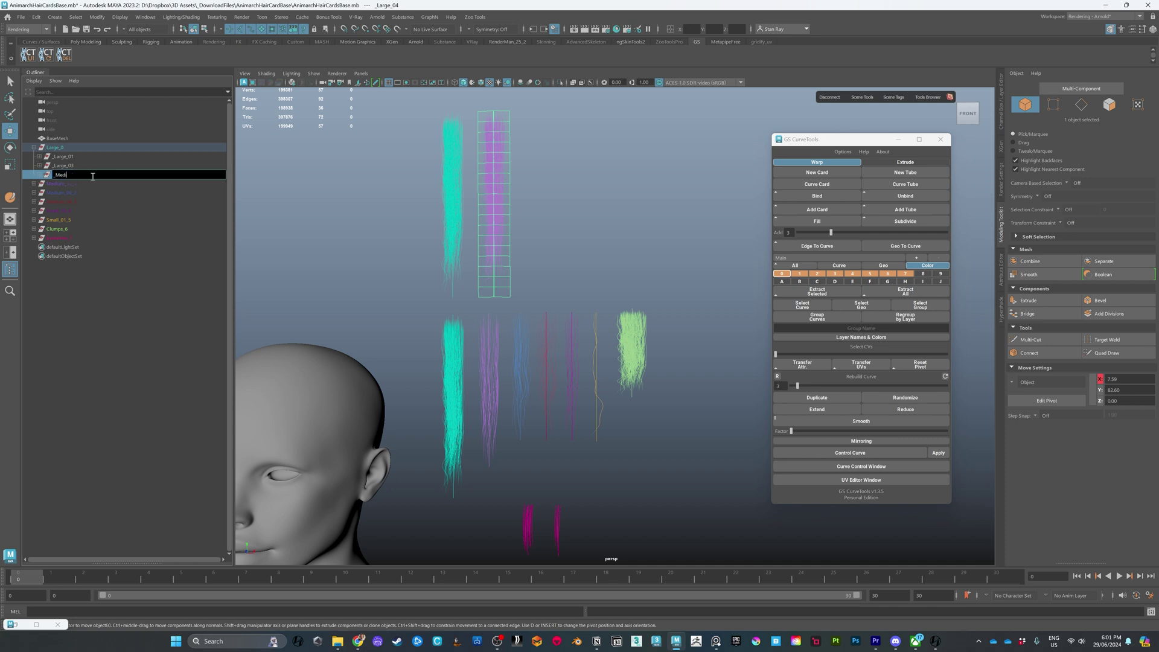
key(Return)
- Regroup the curves by layer and select _Medium_3 in the layer 1 Medium group
click(920, 317)
click(35, 174)
click(63, 193)
- Move and scale the UVs of the _Medium_3 card onto a thinner strand of the hair texture in the UV editor
click(487, 173)
drag(472, 173, 518, 194)
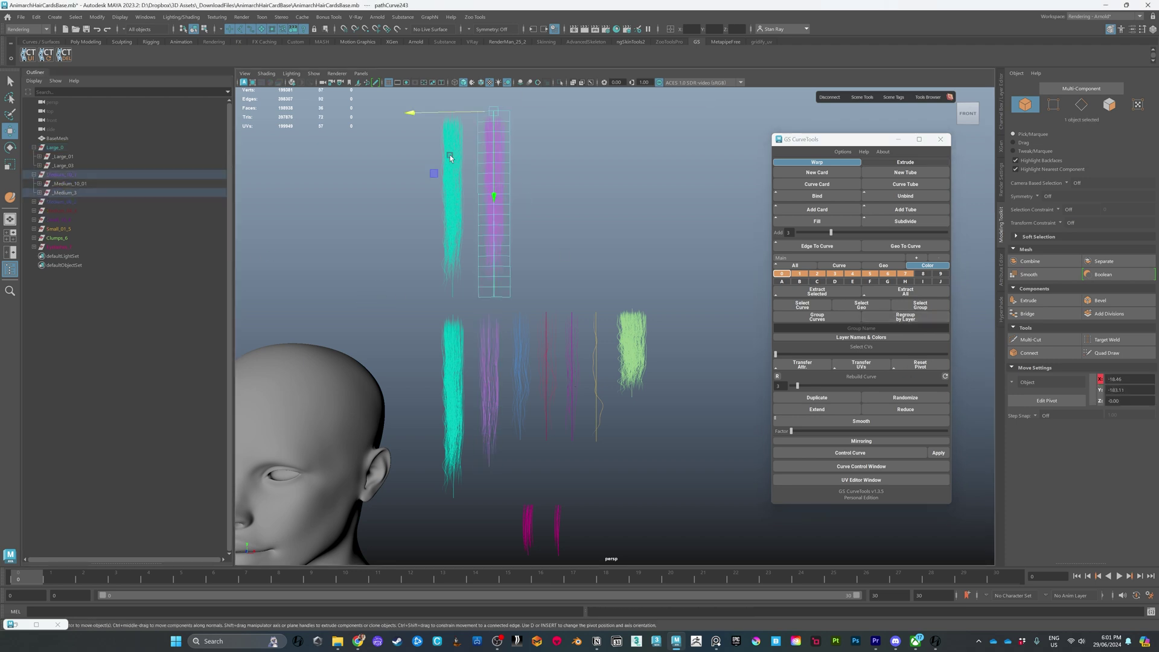
click(872, 483)
drag(279, 179, 308, 168)
key(r)
key(r)
drag(311, 210, 312, 201)
click(697, 191)
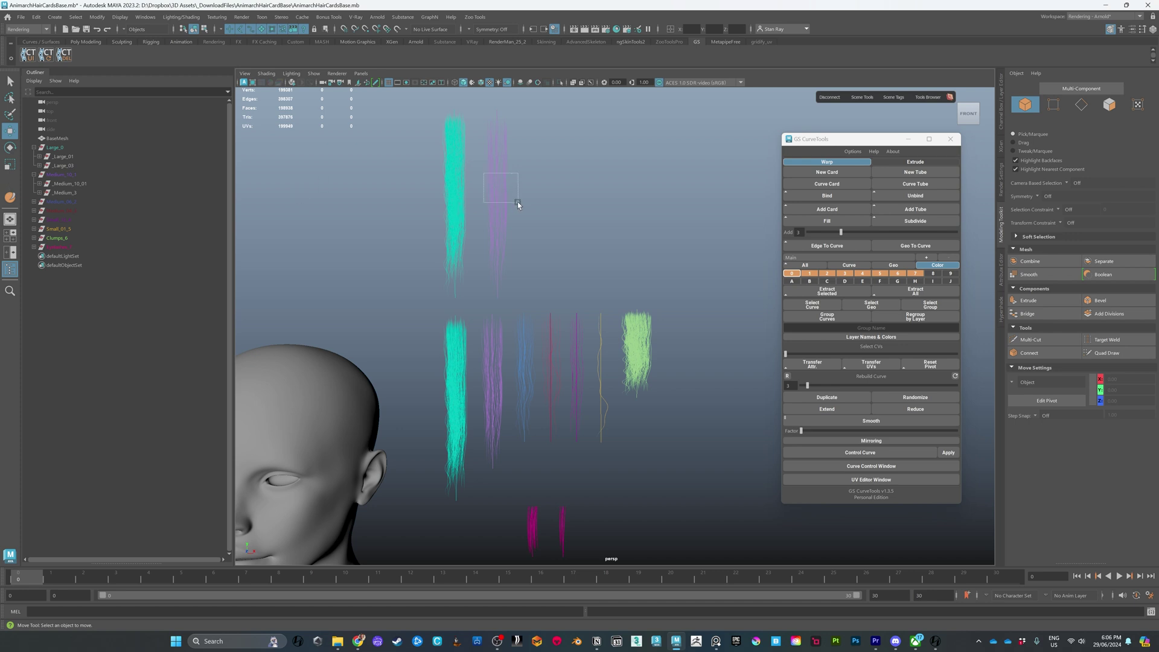
- Duplicate the upper purple _Medium_3 card and move the copy onto the side of the head
click(512, 204)
click(451, 182)
click(510, 212)
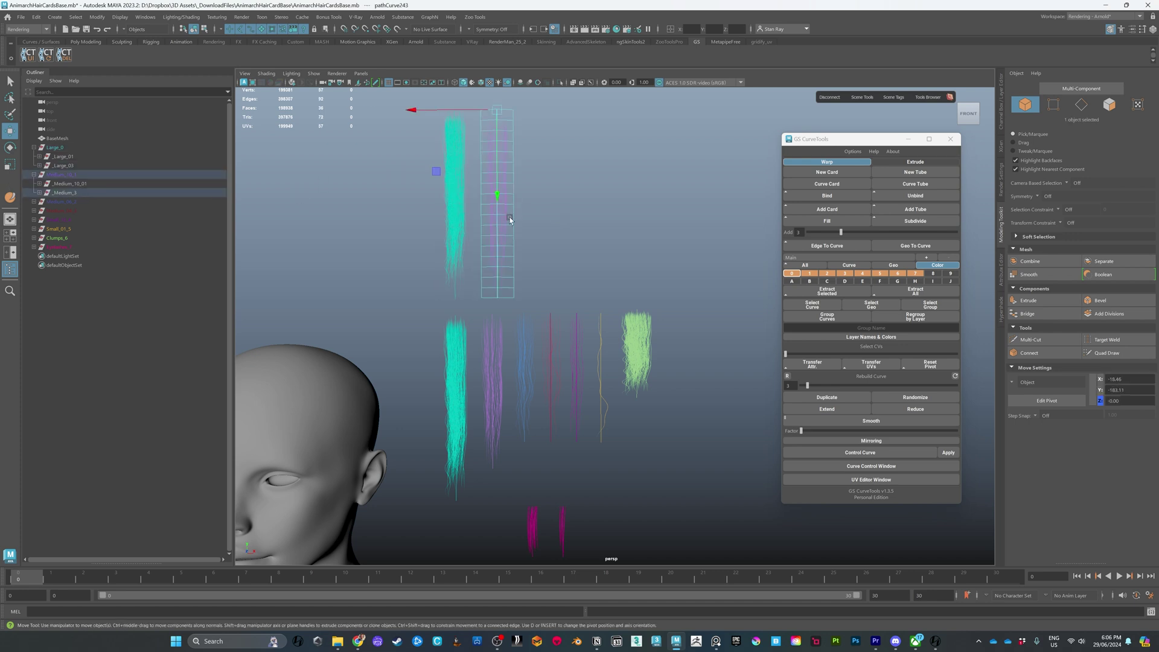
click(497, 162)
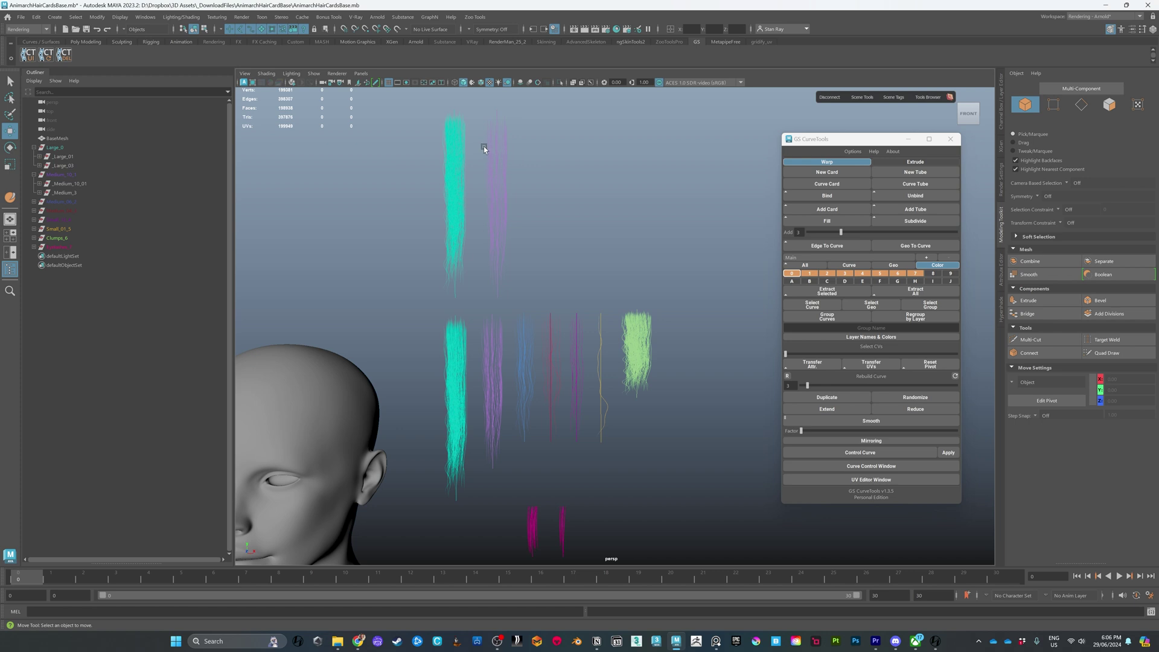
click(485, 147)
mouse_move(516, 205)
alt+right_down()
mouse_move(525, 209)
mouse_move(528, 189)
alt+right_up()
alt+middle_drag(529, 188, 656, 191)
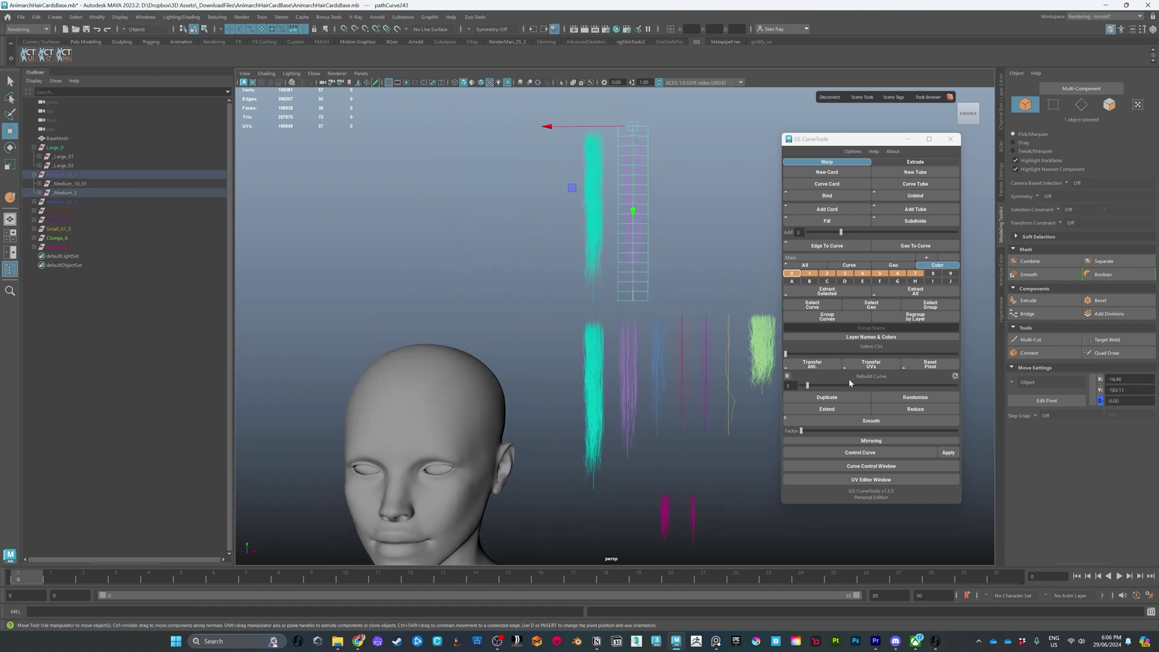
click(825, 400)
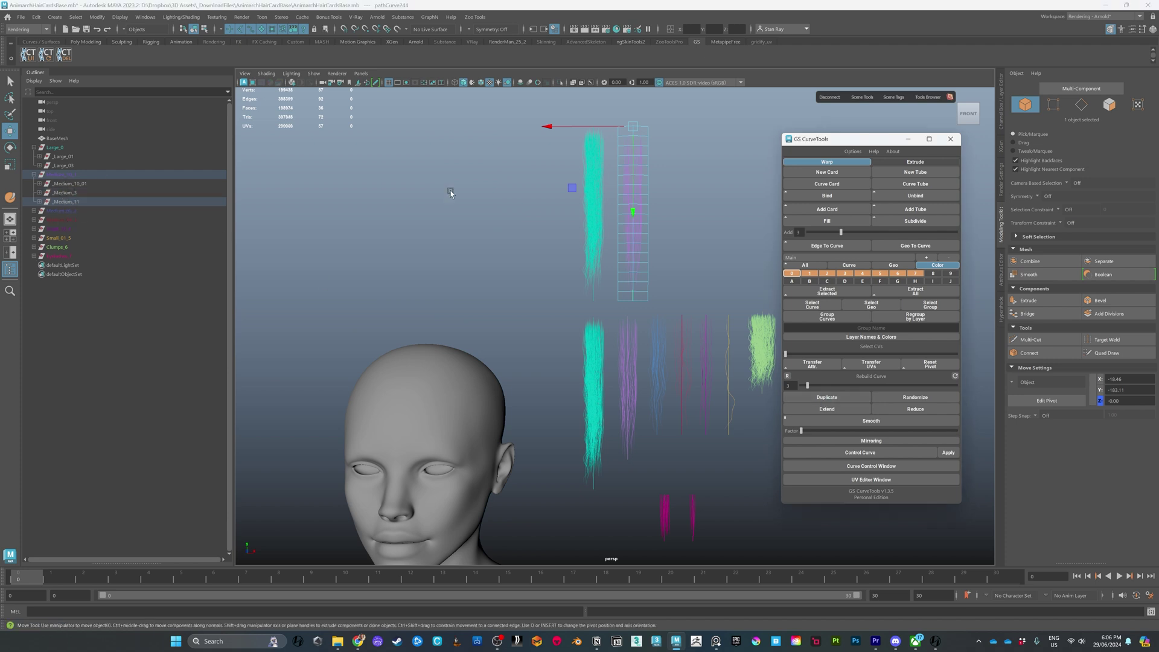
drag(572, 188, 427, 399)
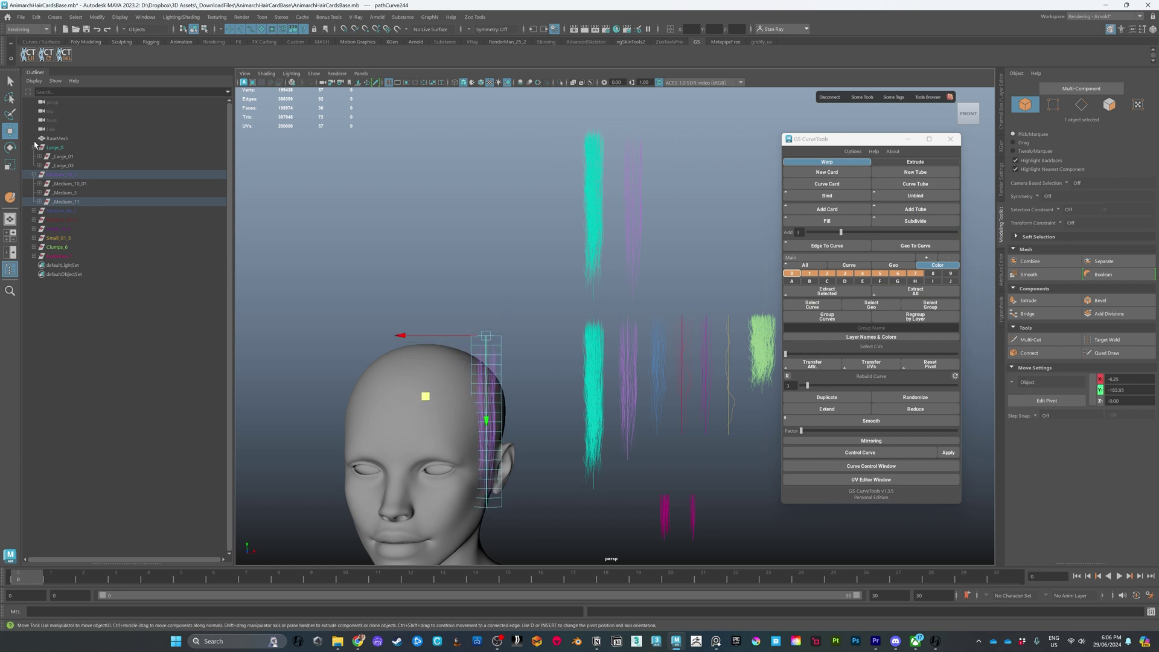
- Make two further copies of the upper purple card and place them above the head
click(667, 230)
click(629, 211)
key(ctrl+d)
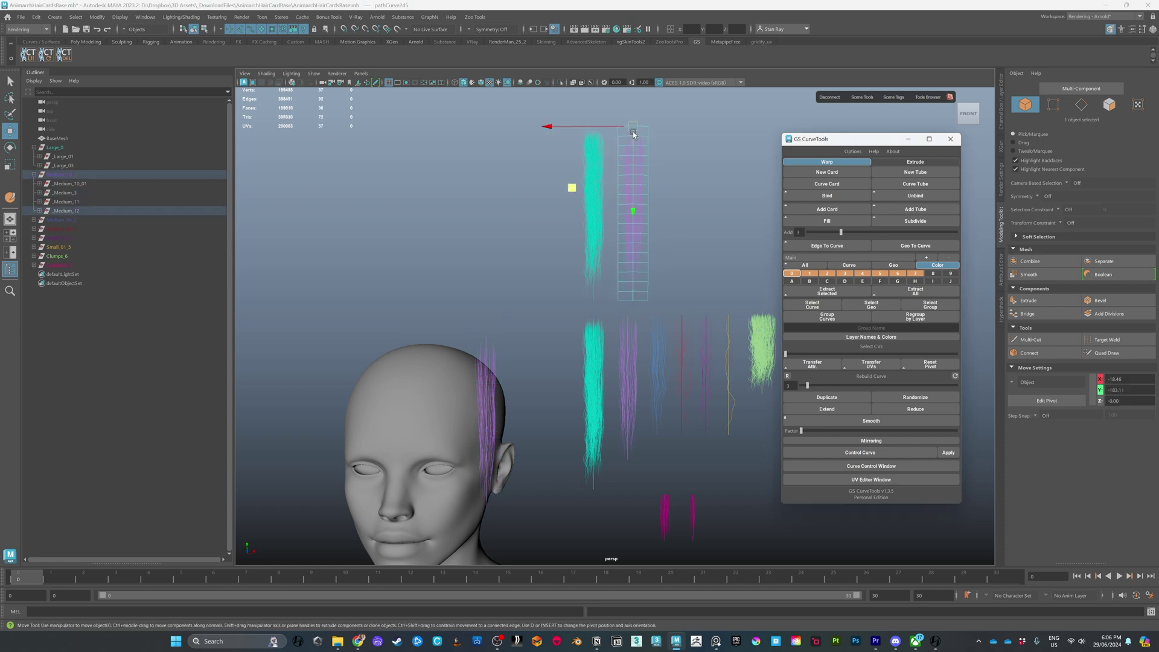
key(ctrl+d)
drag(576, 188, 345, 226)
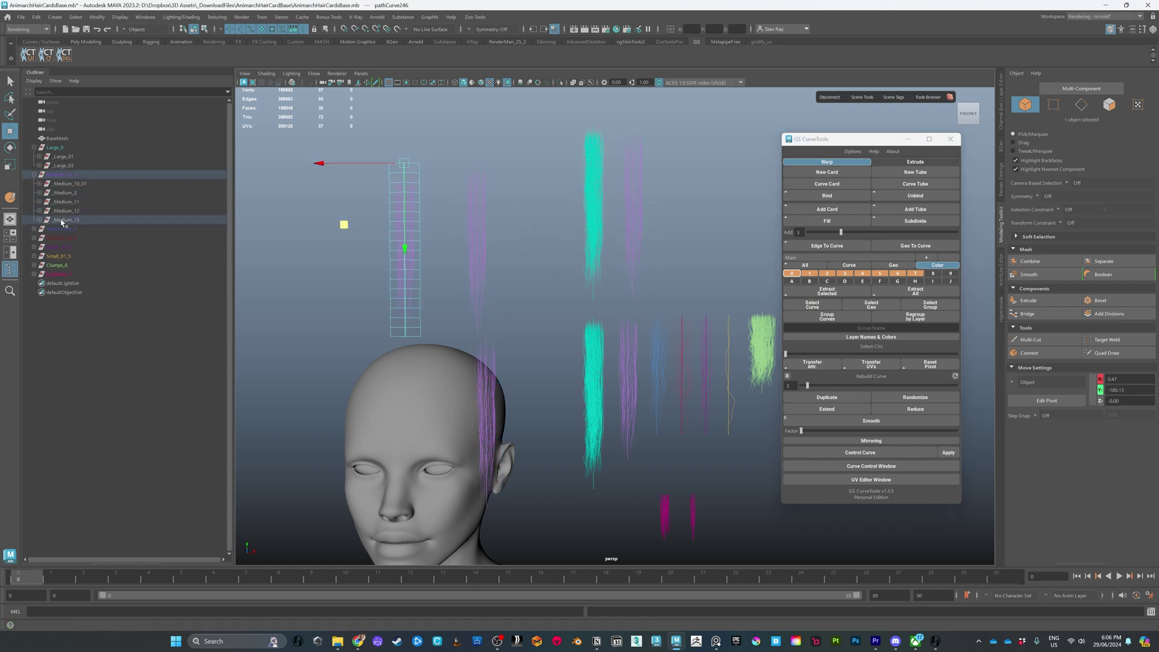
- Undo the two further purple copies and the first copy's move onto the head, leaving nothing selected
key(ctrl+z)
key(ctrl+z)
key(ctrl+z)
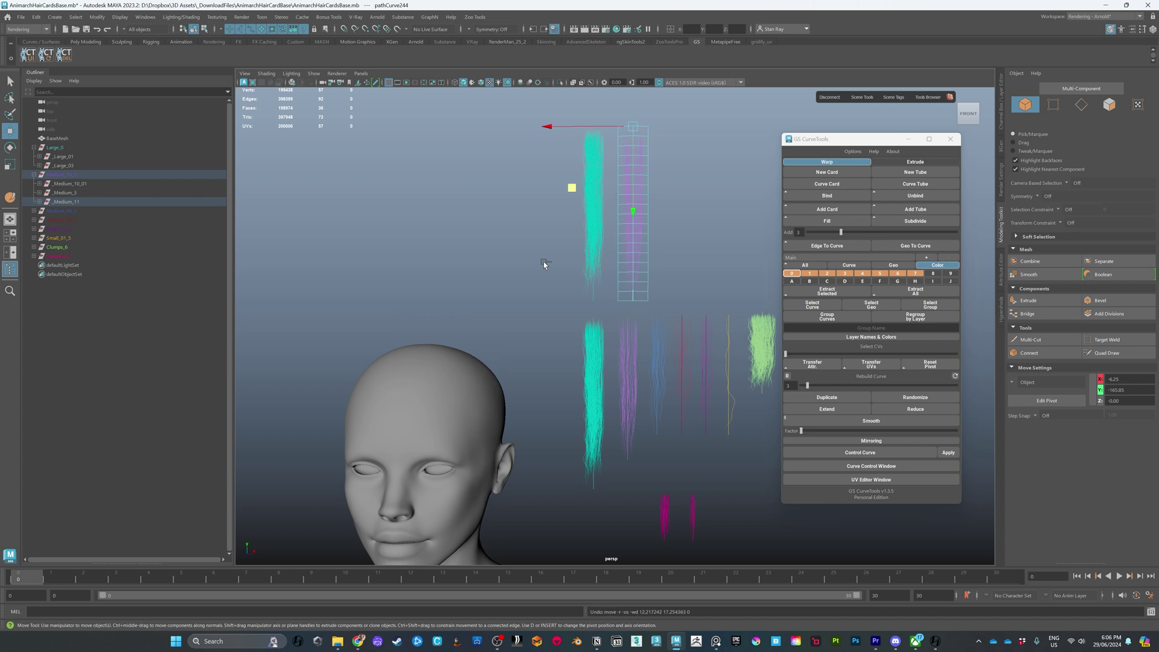
alt+middle_drag(690, 250, 673, 227)
click(659, 222)
right_click(611, 213)
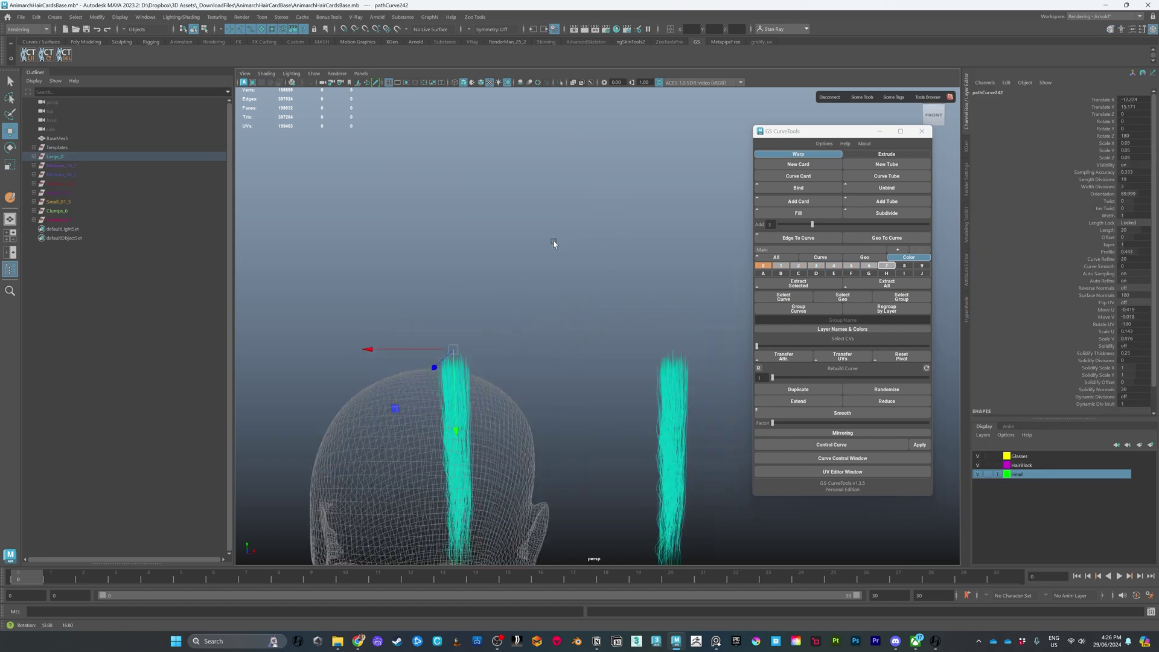
- Rotate the teal hair card above the head until it lies roughly horizontal, pointing towards the back of the head
alt+drag(551, 241, 524, 288)
key(e)
drag(403, 218, 427, 149)
drag(444, 284, 454, 248)
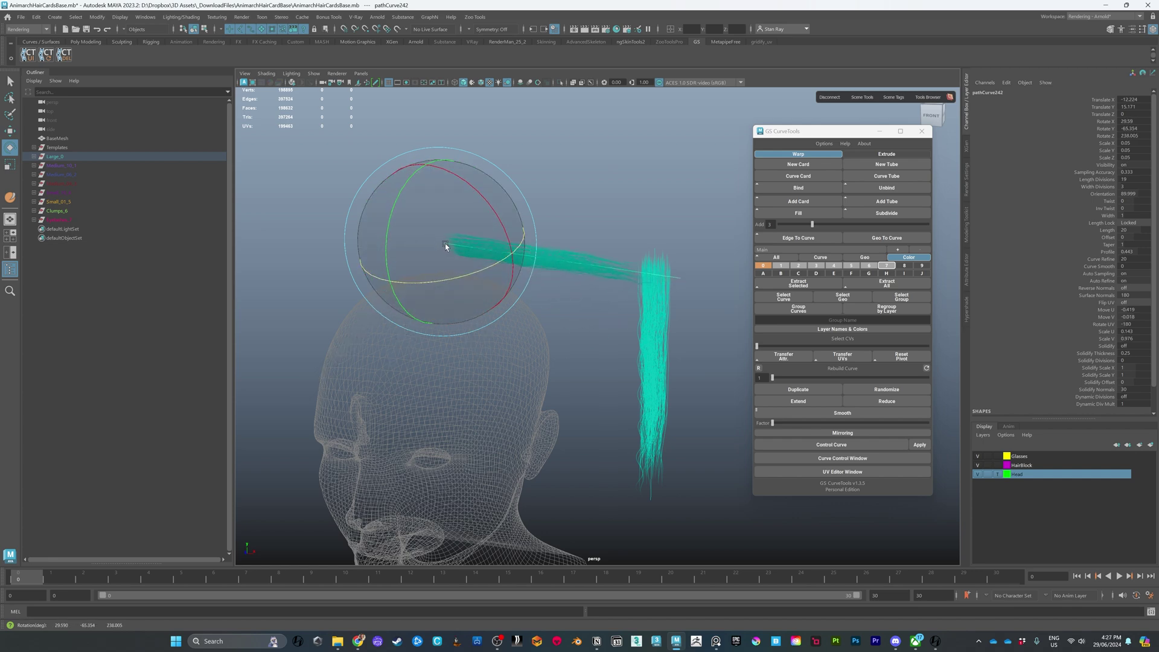
- Set the Head display layer to reference mode and move the rotated teal card down onto the scalp
click(997, 475)
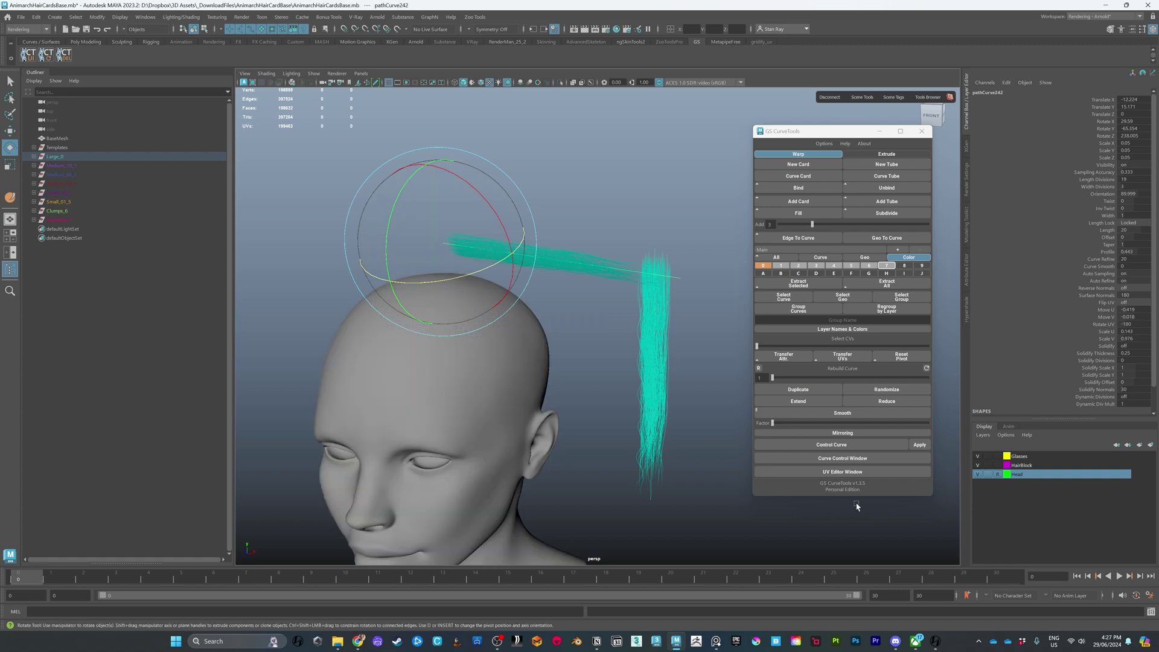
click(346, 362)
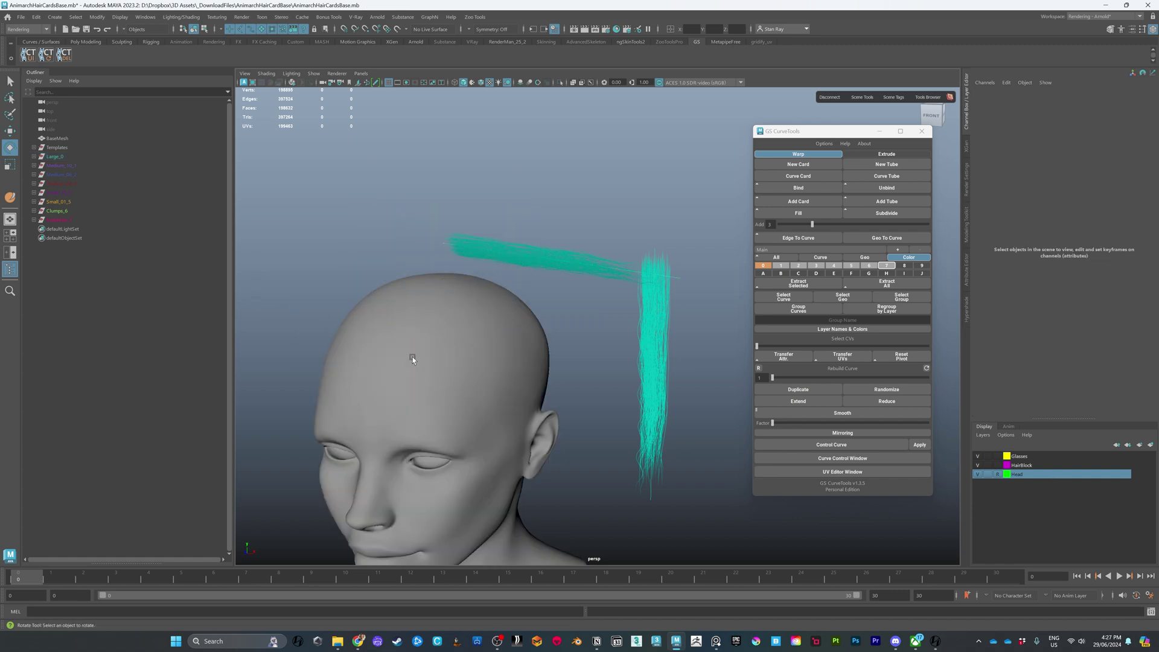
key(w)
drag(486, 261, 414, 339)
alt+drag(395, 292, 610, 336)
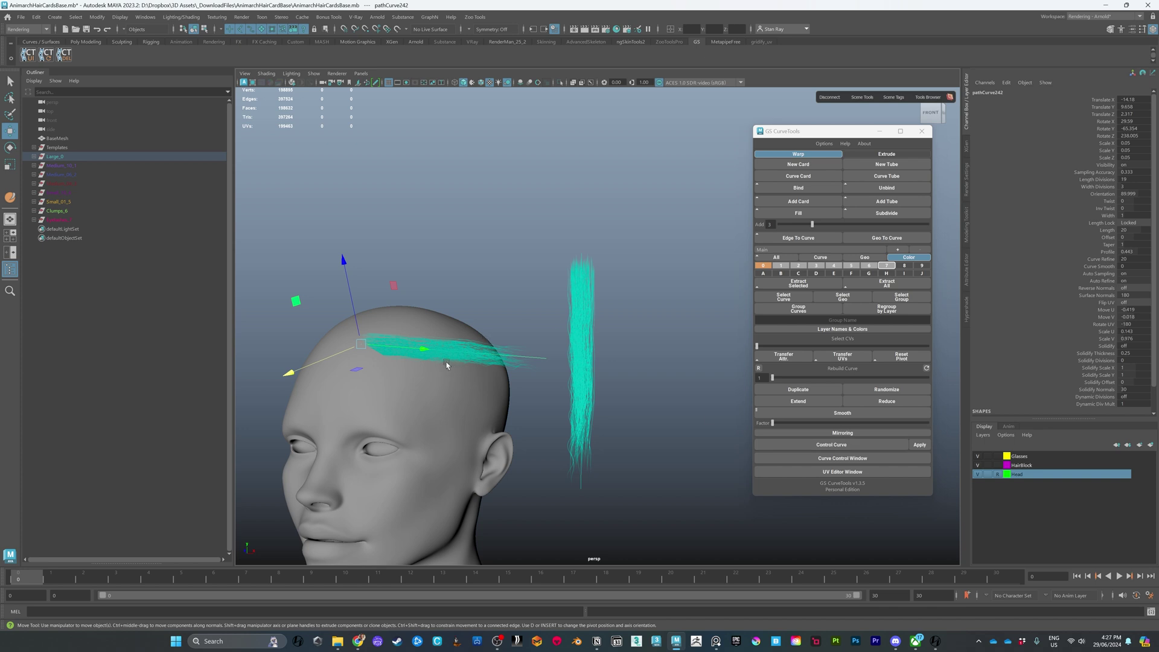
- Show the control vertices of the teal card's curve on the head and return the card to object mode
alt+middle_drag(471, 364, 522, 266)
right_drag(522, 263, 483, 268)
alt+drag(570, 267, 578, 272)
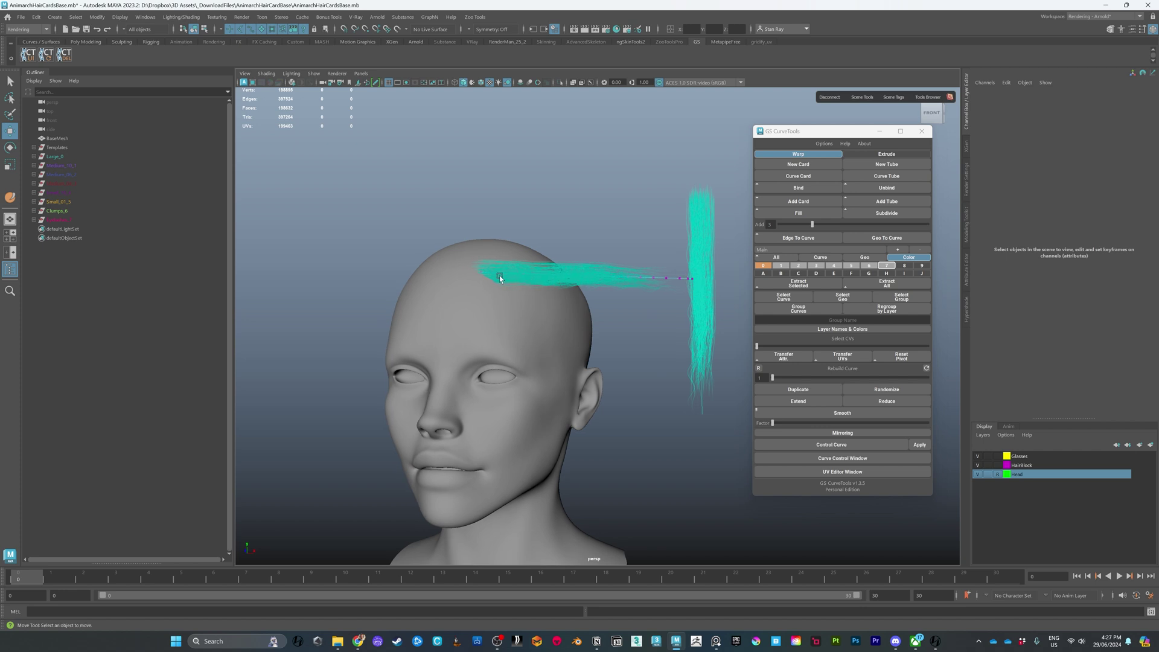
alt+drag(593, 255, 606, 320)
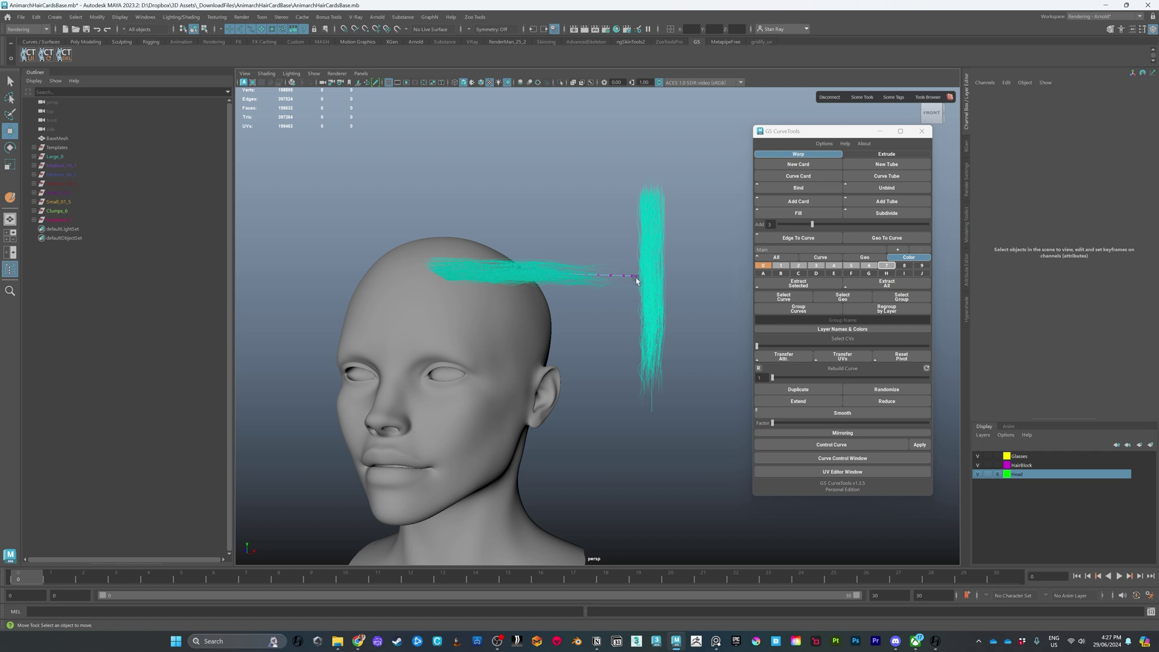
right_drag(557, 276, 586, 263)
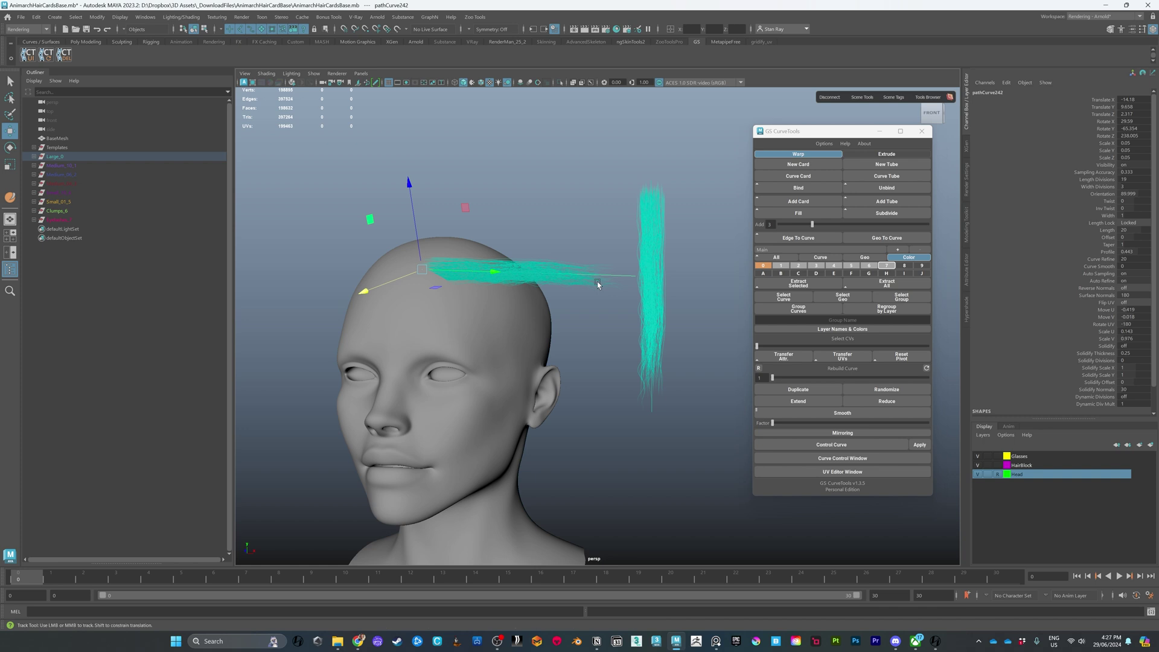
- Open the curve control settings and turn on curve highlighting under Advanced Visibility, leaving geometry highlighting off
click(842, 445)
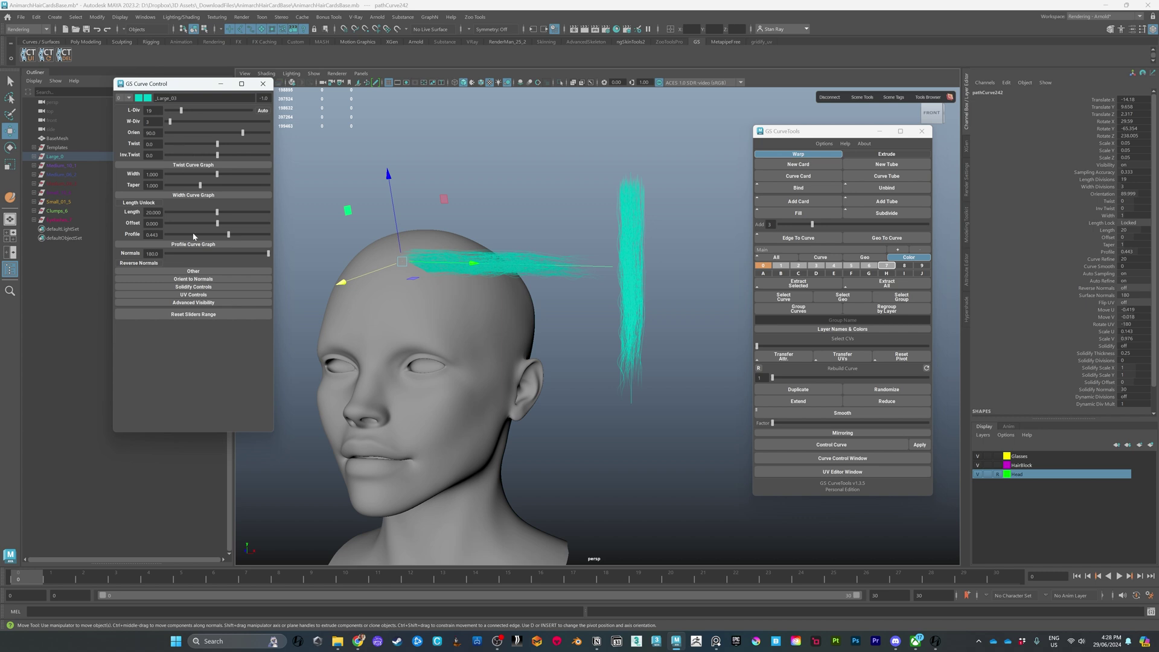
click(200, 305)
click(221, 315)
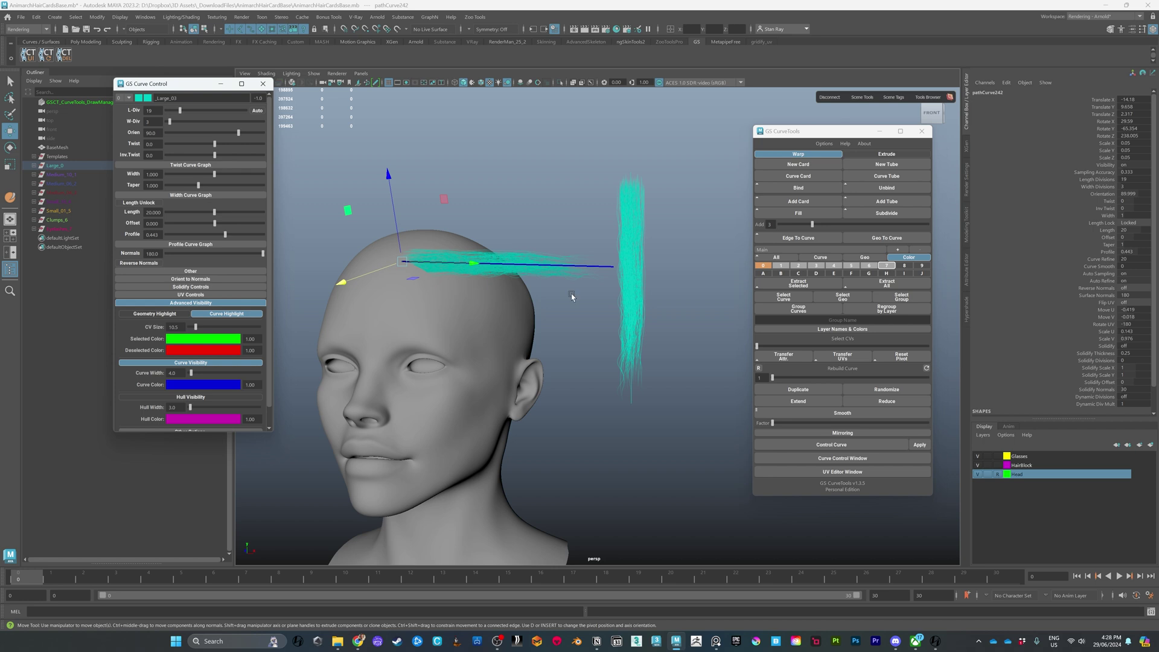
click(162, 314)
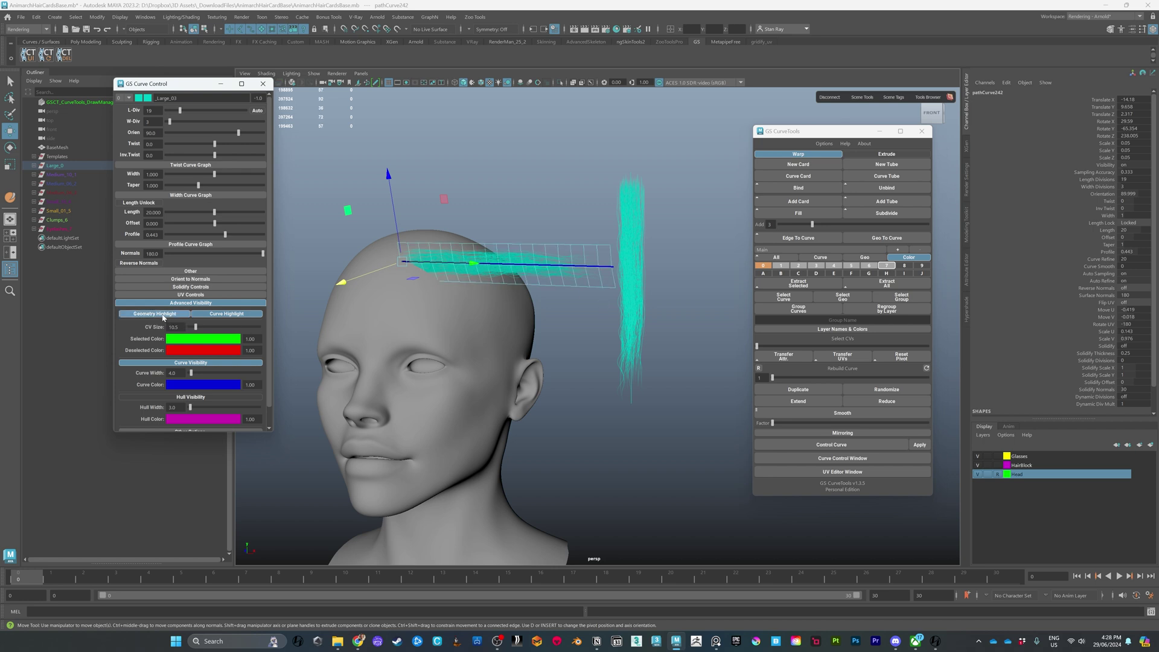
click(161, 314)
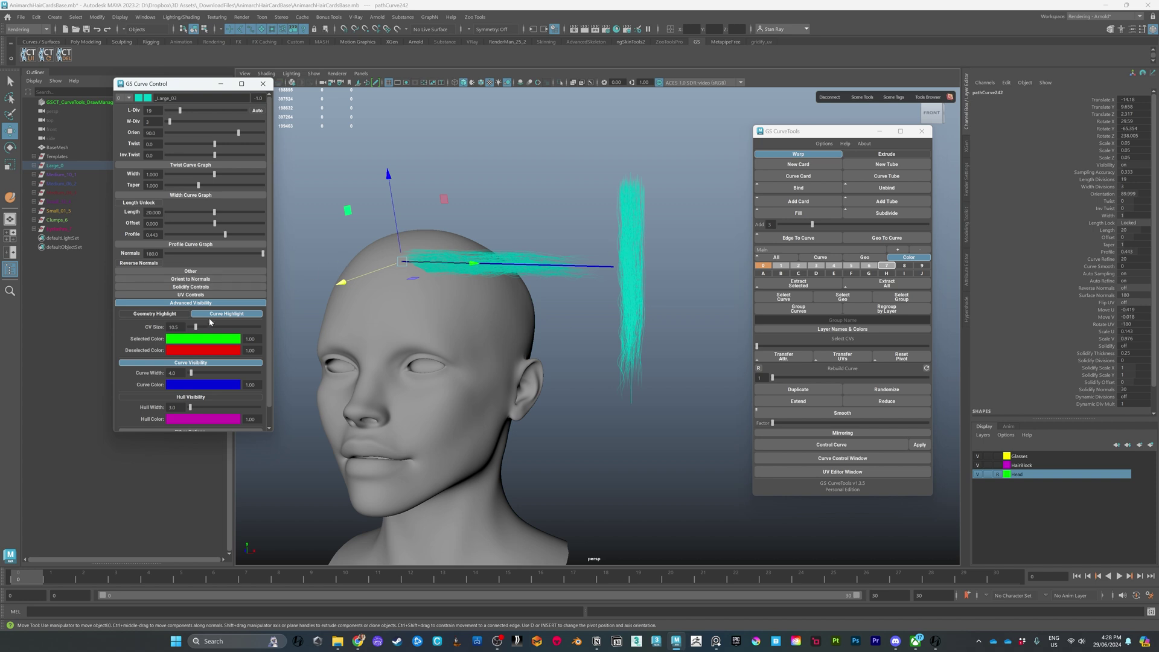
- Set the highlighted curve width to 7.4, adjust the control vertex size, and display the vertices of the teal card on the head
mouse_move(197, 329)
mouse_down()
mouse_move(241, 329)
mouse_move(198, 330)
mouse_up()
drag(192, 374, 194, 375)
right_drag(517, 264, 475, 268)
drag(199, 331, 195, 331)
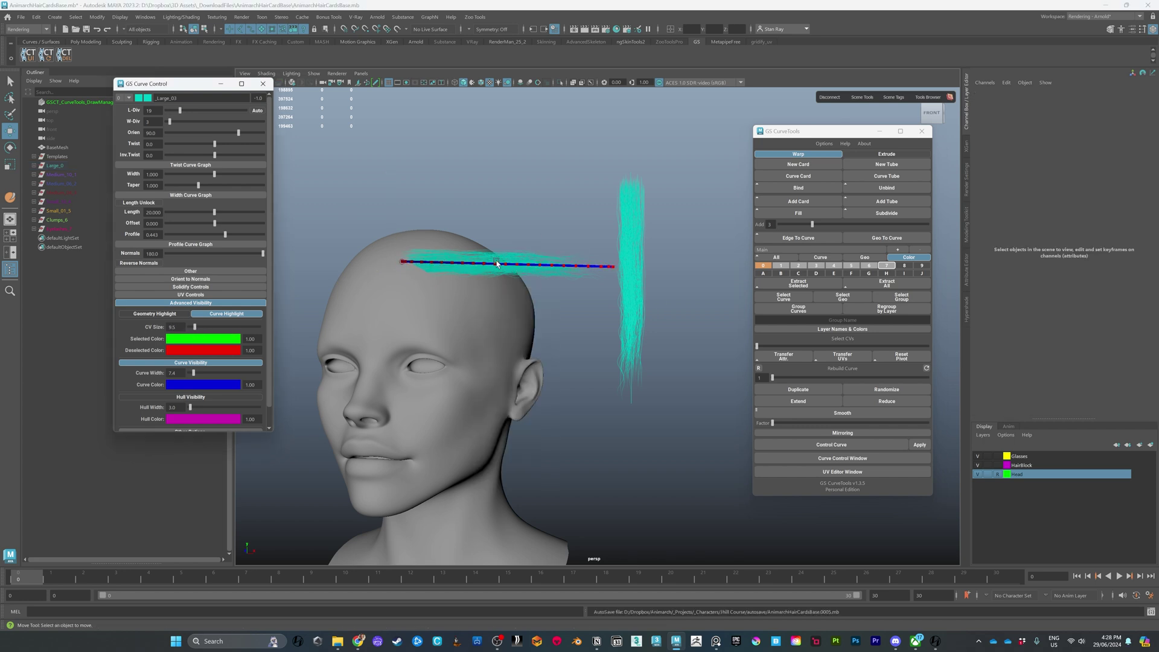
mouse_move(548, 254)
alt+right_down()
mouse_move(559, 272)
mouse_move(557, 248)
alt+right_up()
alt+middle_drag(556, 248, 616, 263)
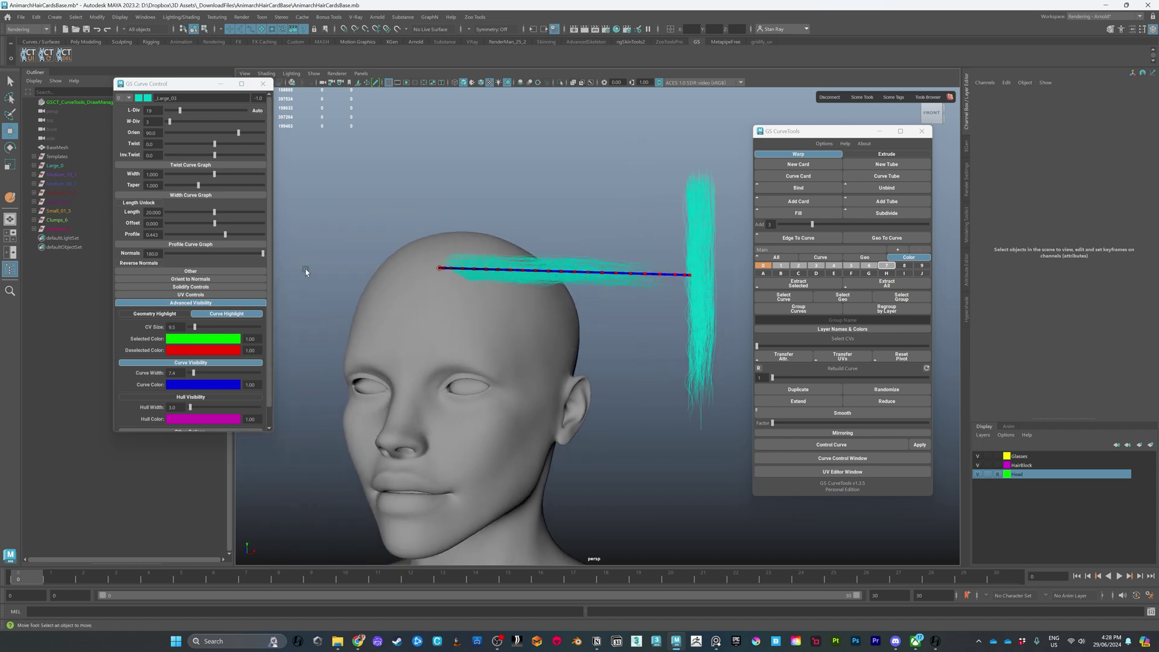
- Check the highlighted control vertices on the upright and head teal cards, and close the curve control settings
click(193, 303)
drag(537, 153, 628, 228)
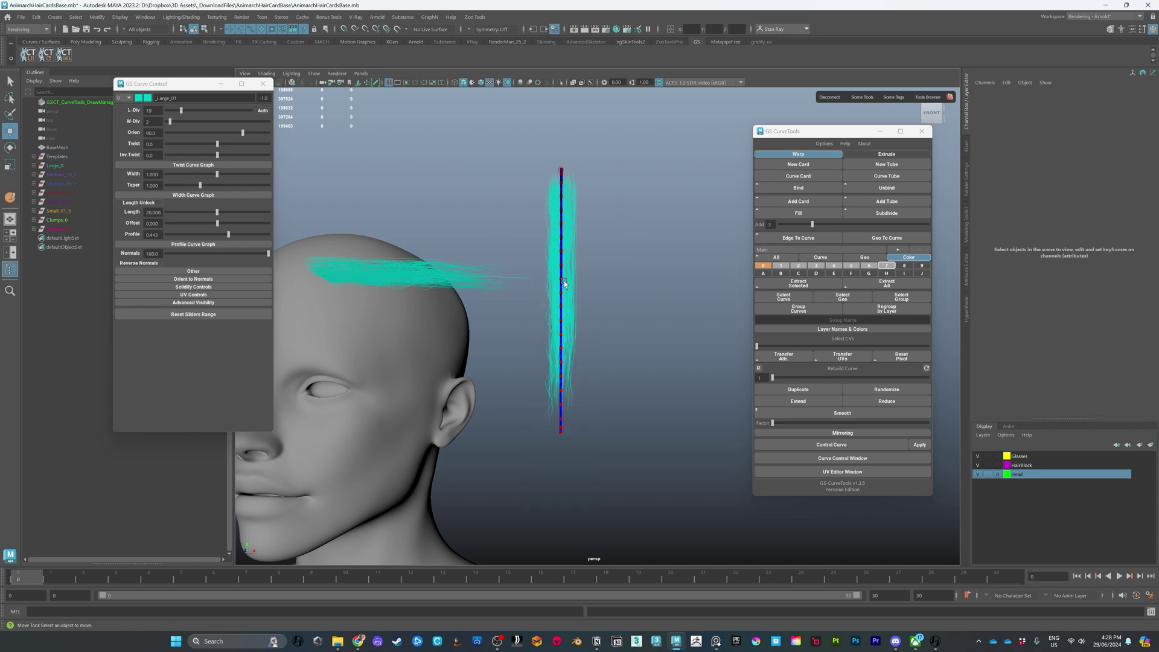
click(490, 273)
right_drag(490, 273, 438, 275)
alt+middle_drag(433, 275, 485, 254)
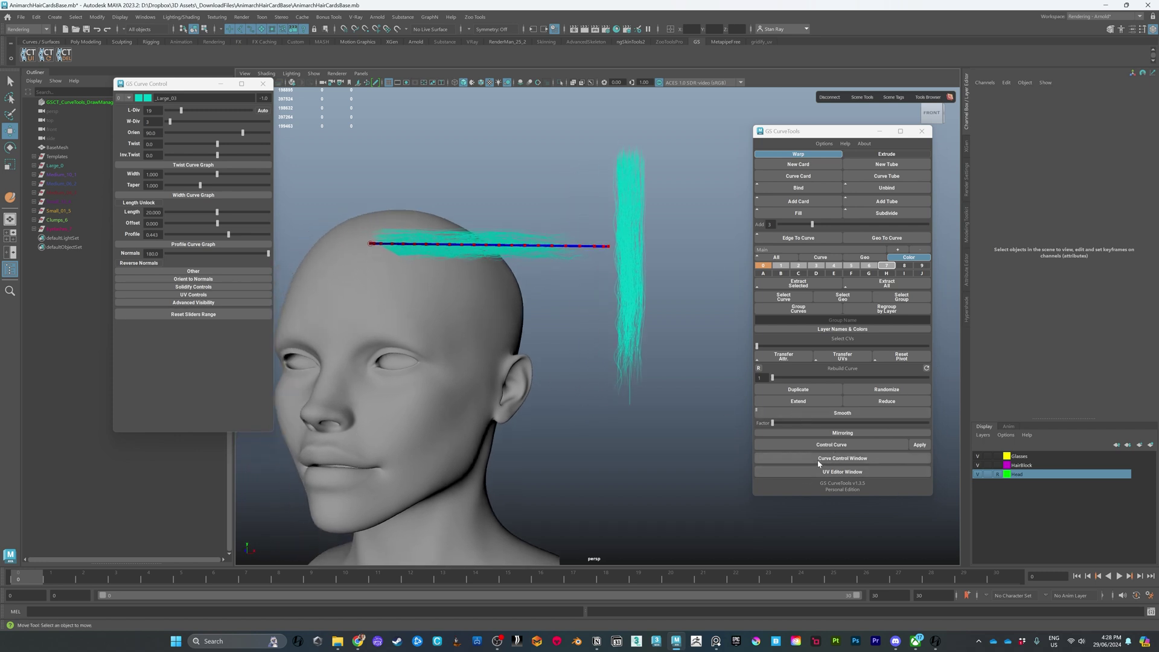
click(201, 303)
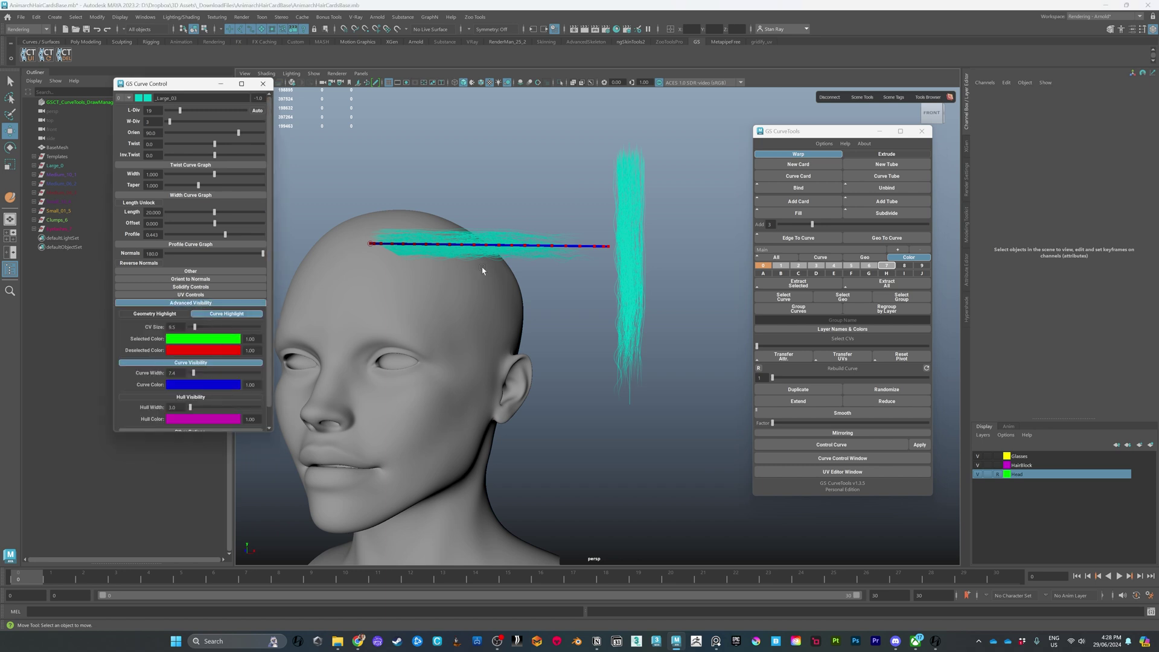
click(262, 84)
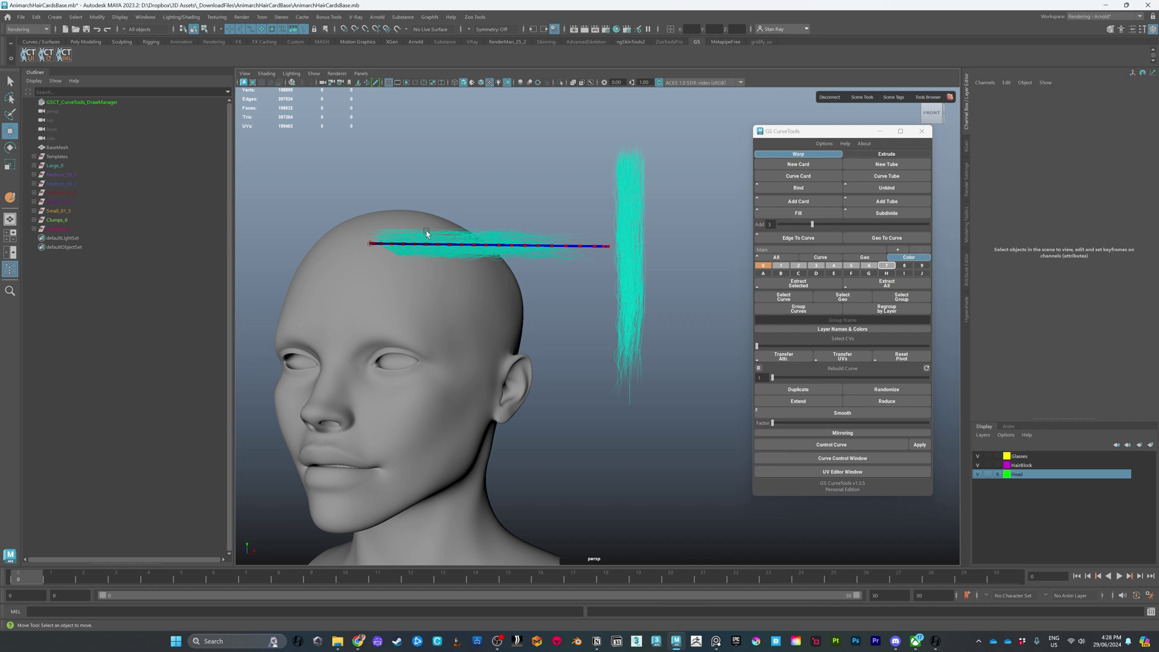
alt+middle_drag(565, 225, 537, 225)
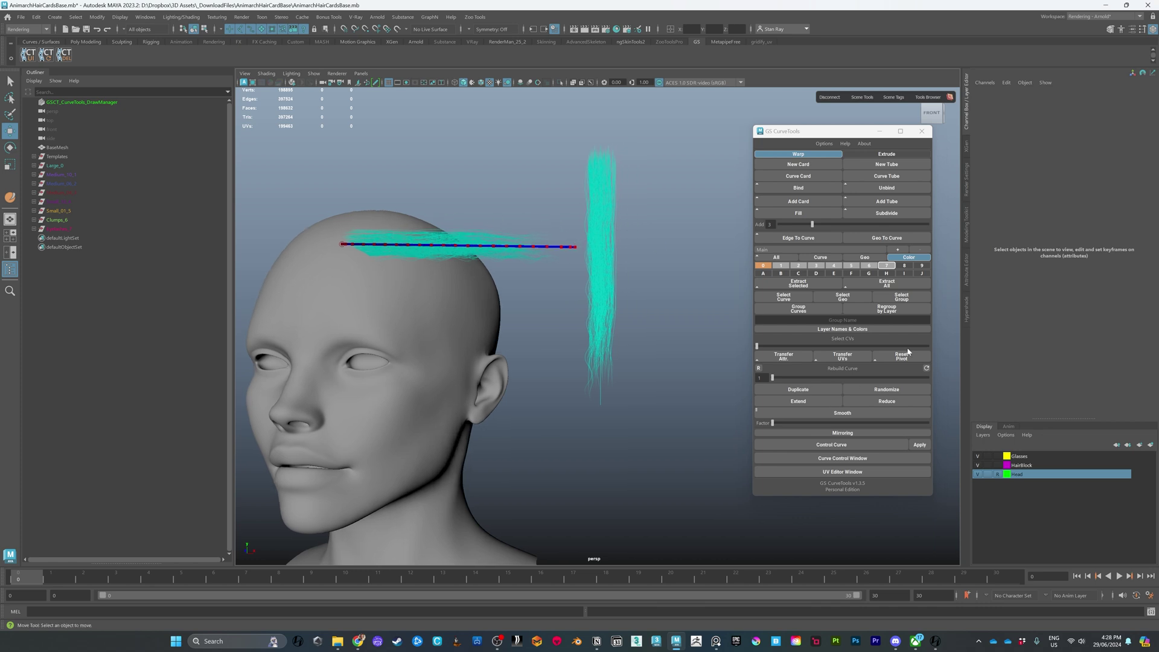
- Rebuild the upright teal template card's curve with a value of 3 and show its control vertices
click(54, 157)
click(601, 202)
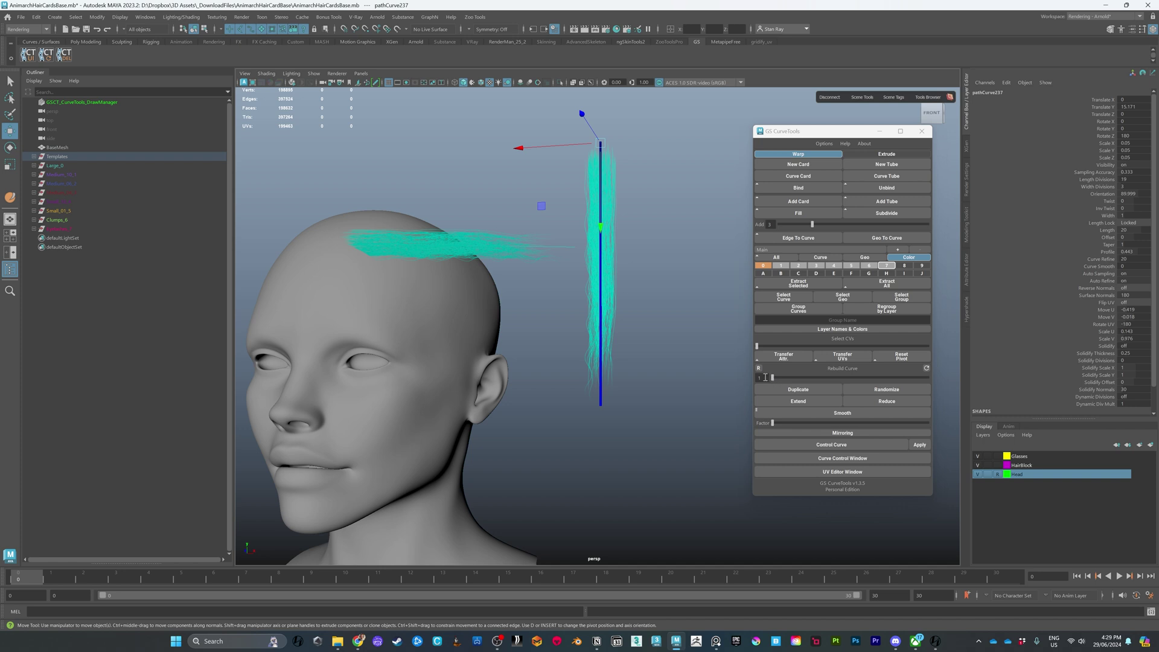
drag(773, 380, 779, 381)
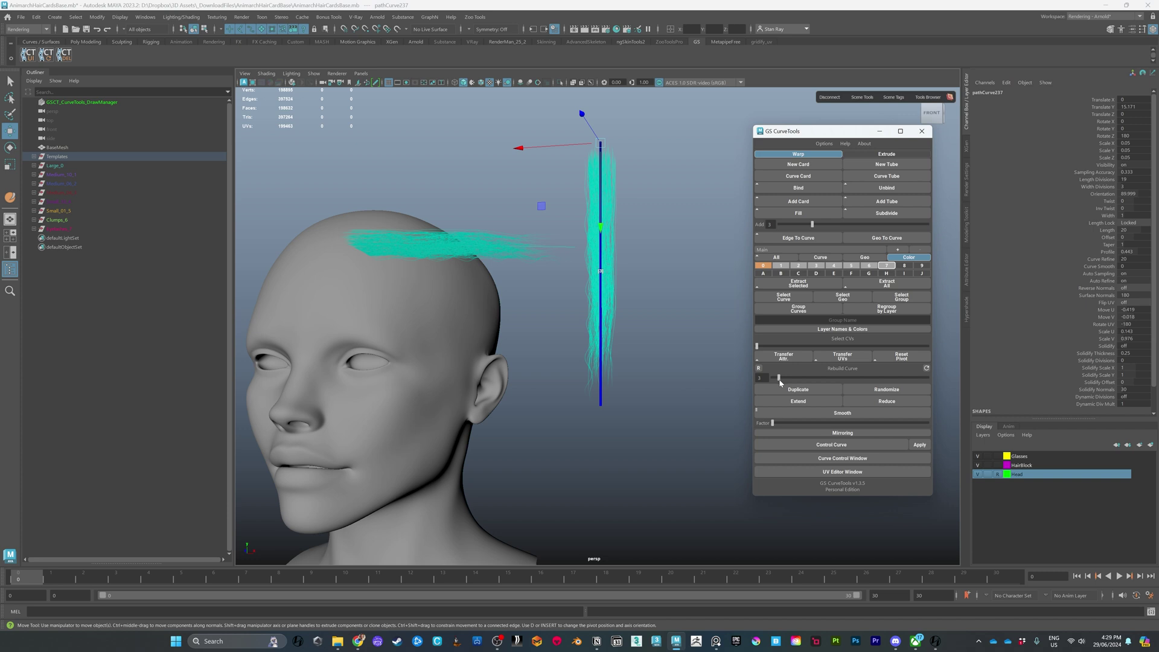
right_drag(622, 272, 604, 324)
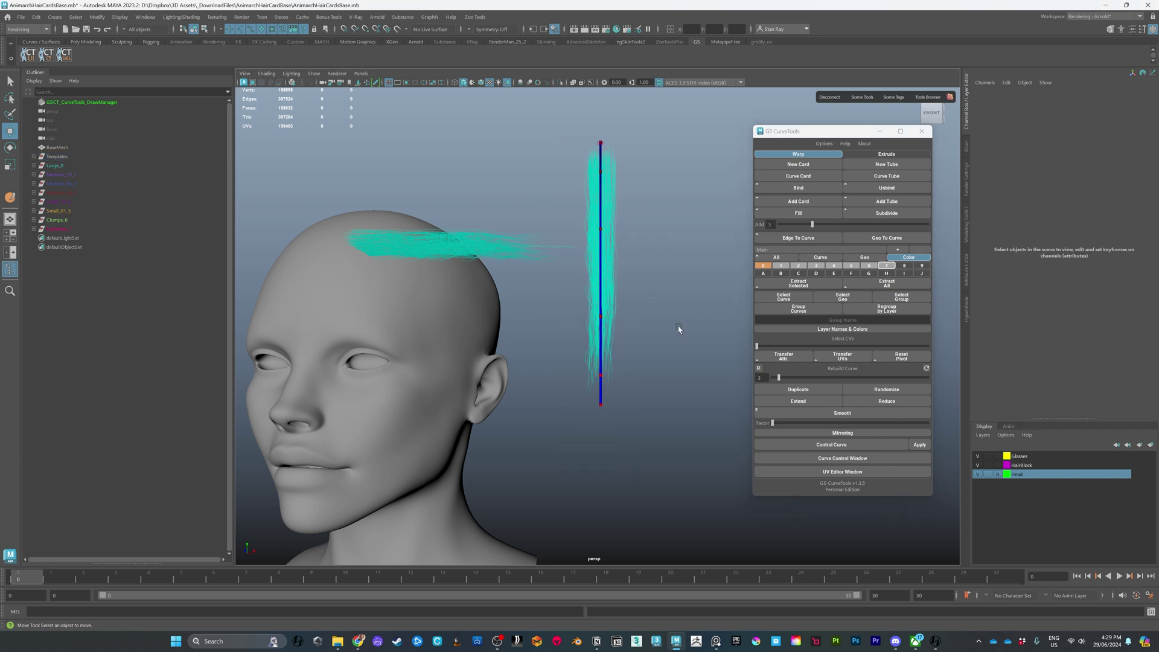
alt+drag(679, 329, 671, 327)
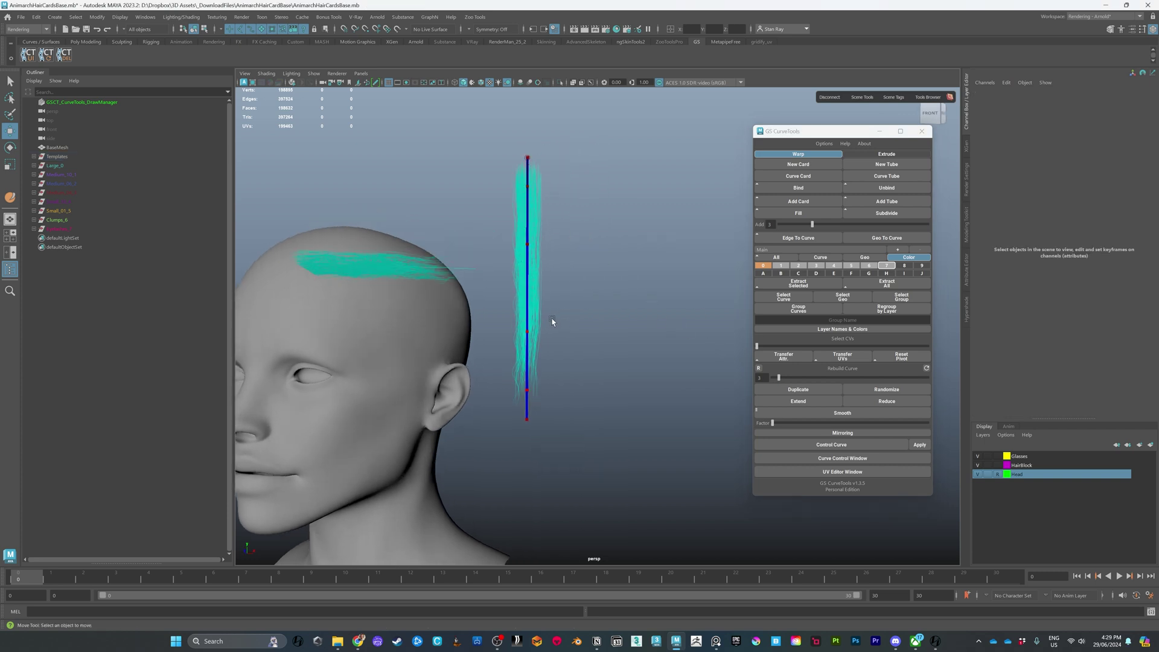
- Try bending the upright teal card's lower tip towards the head, and undo the move
click(527, 419)
mouse_move(503, 424)
mouse_down()
mouse_move(449, 439)
mouse_move(574, 440)
mouse_move(492, 430)
mouse_move(477, 441)
mouse_move(486, 432)
mouse_up()
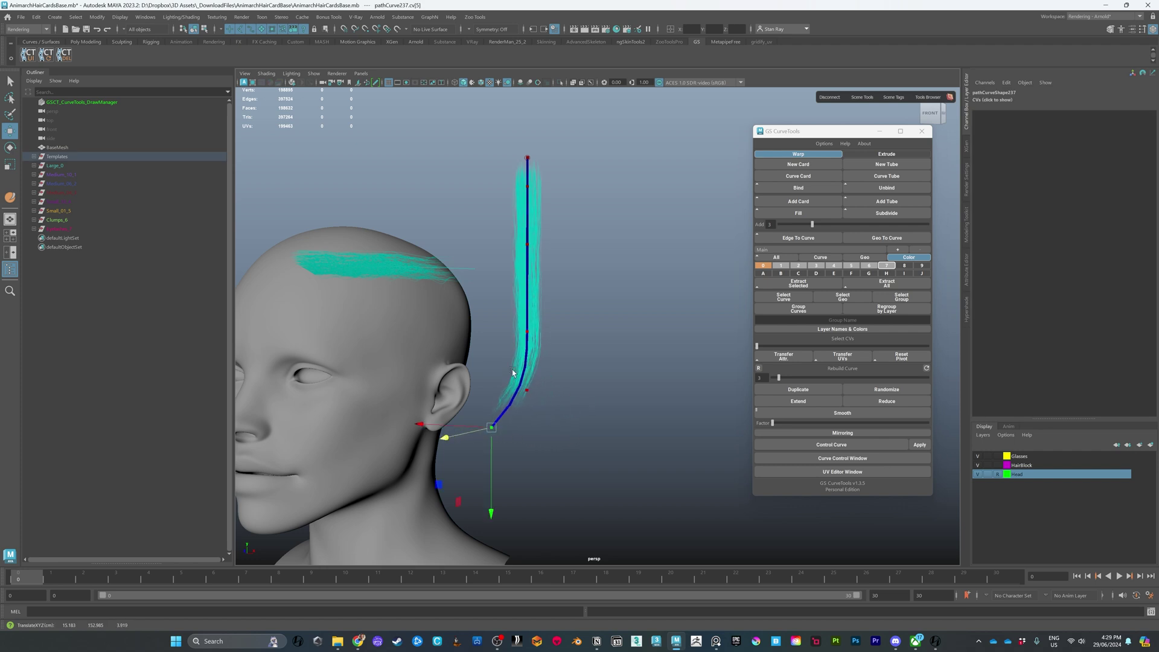
key(ctrl+z)
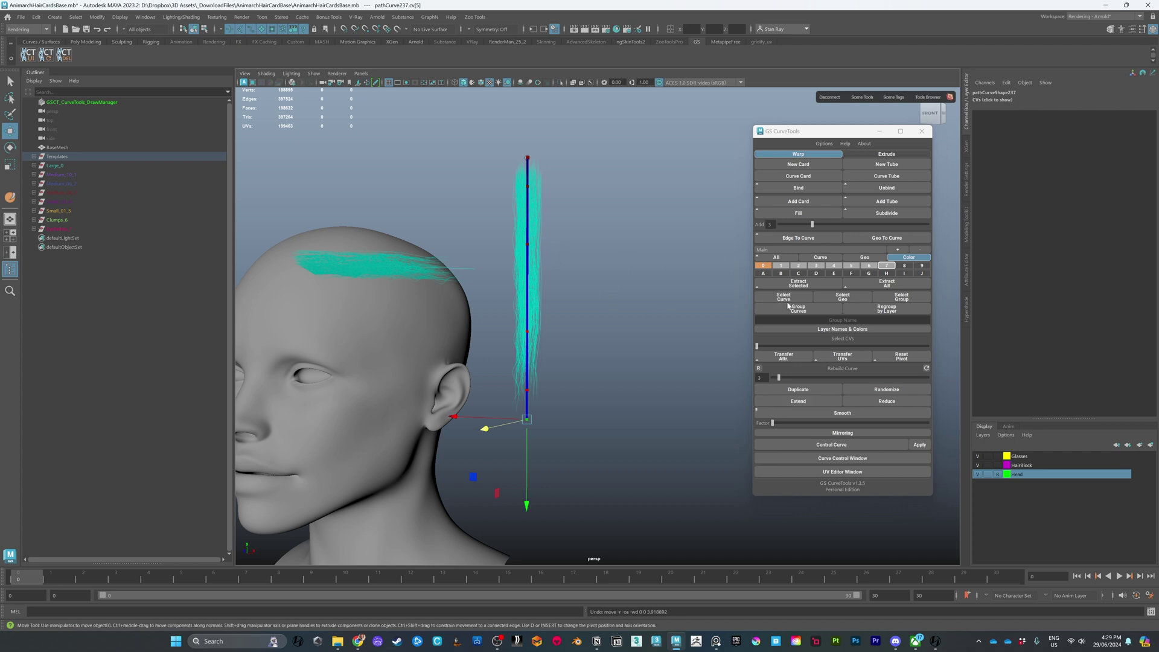
- Show layers 2, 3 and 4 and examine the curve vertices of their blue and red template cards
click(781, 266)
ctrl+drag(801, 268, 829, 269)
click(615, 232)
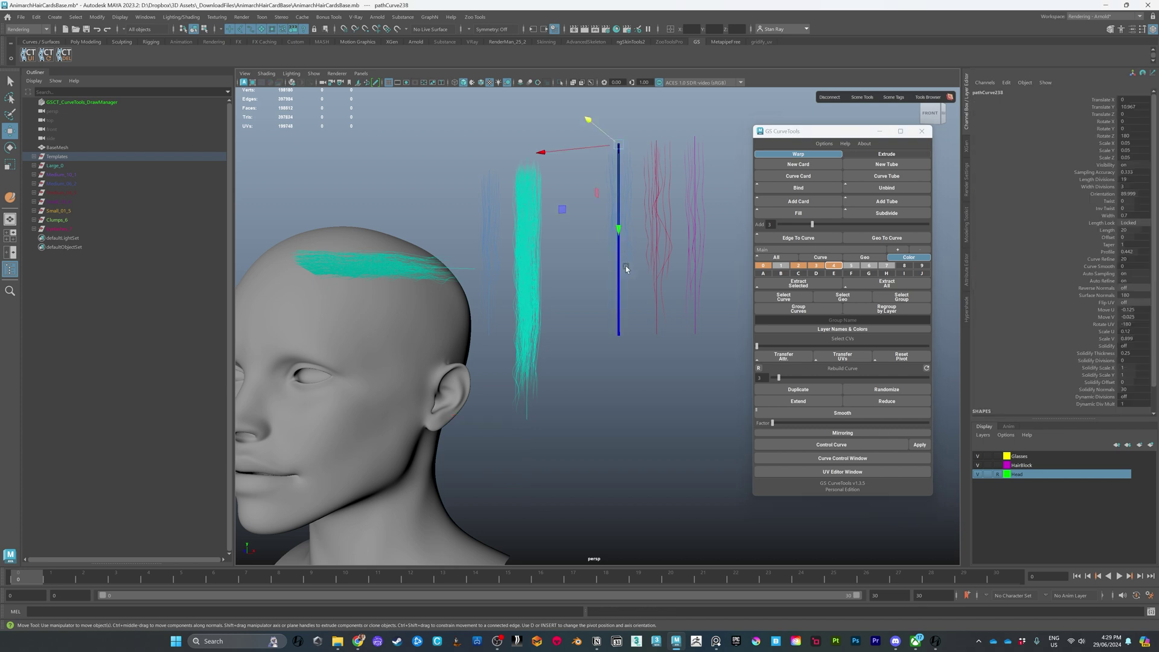
right_drag(618, 246, 613, 195)
click(619, 234)
click(631, 227)
drag(651, 285, 691, 325)
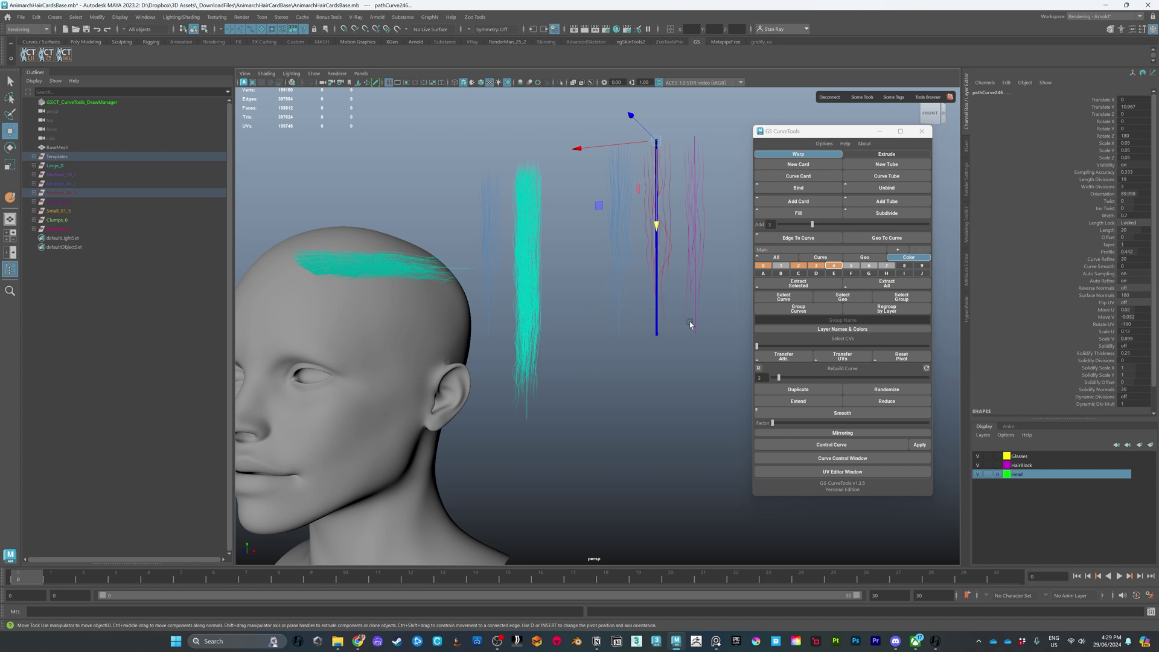
right_drag(659, 277, 625, 276)
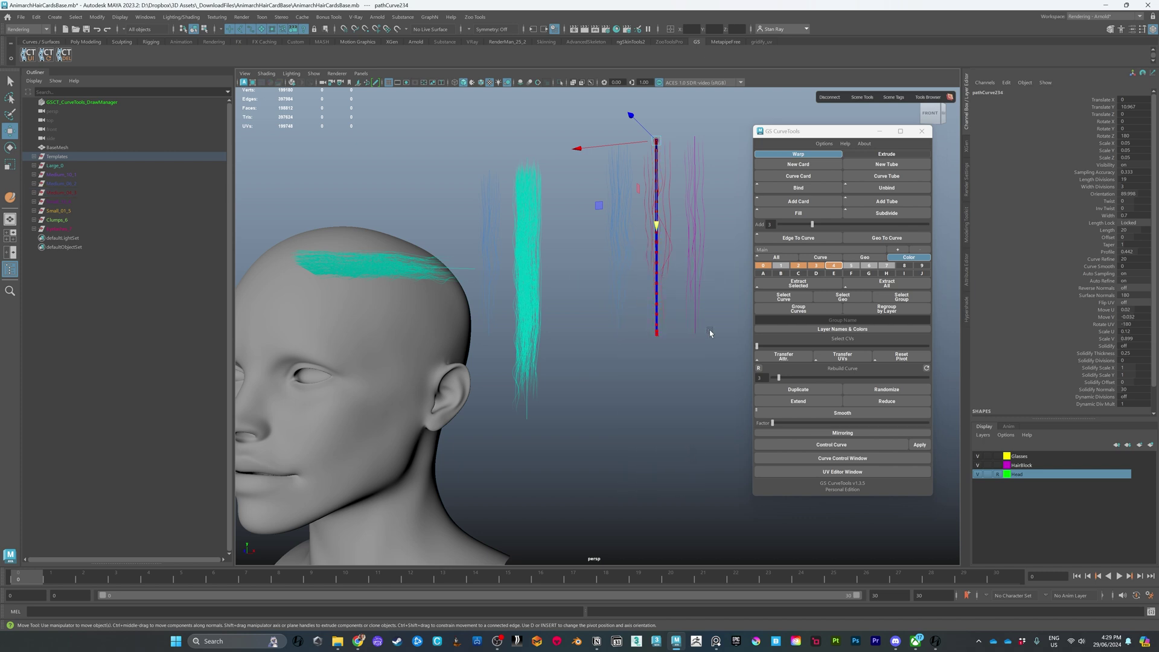
right_click(659, 273)
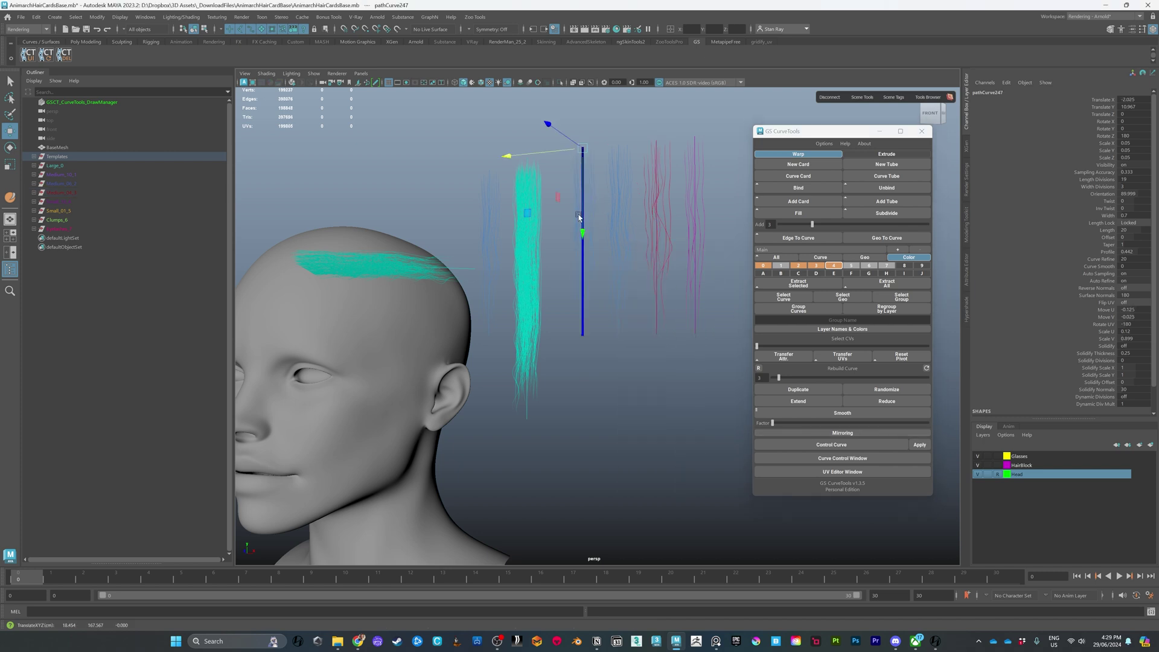
right_drag(581, 212, 557, 214)
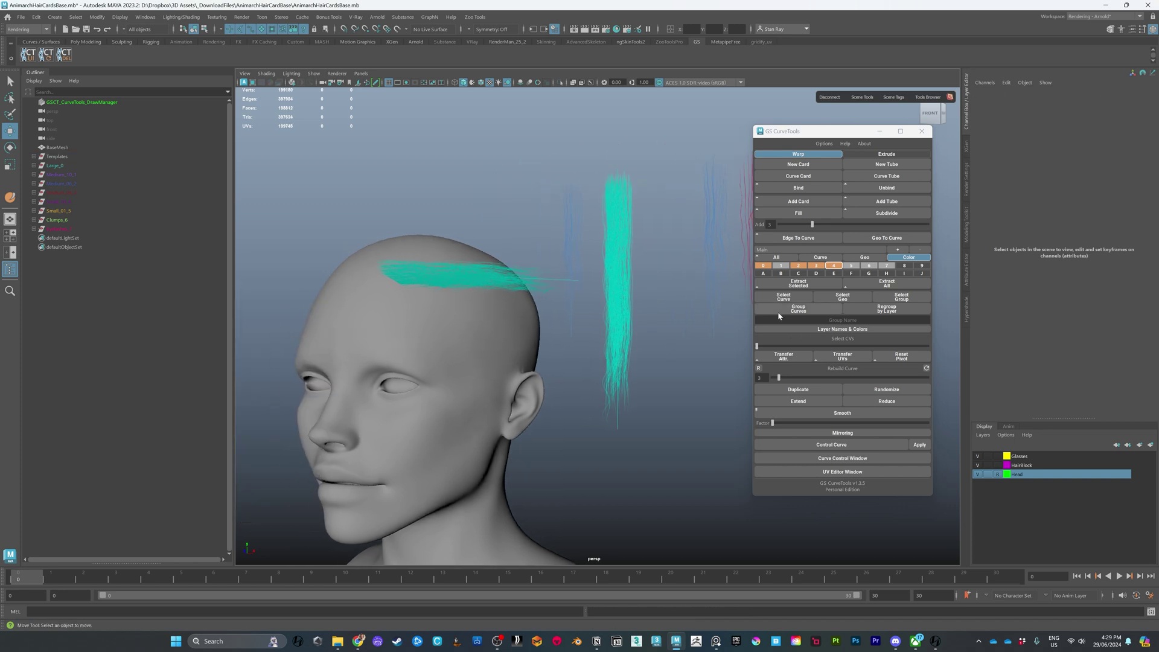
- Hide layers 2 to 4 again and rebuild the curve of the teal card on the head with a value of 3
click(822, 267)
click(833, 266)
click(566, 284)
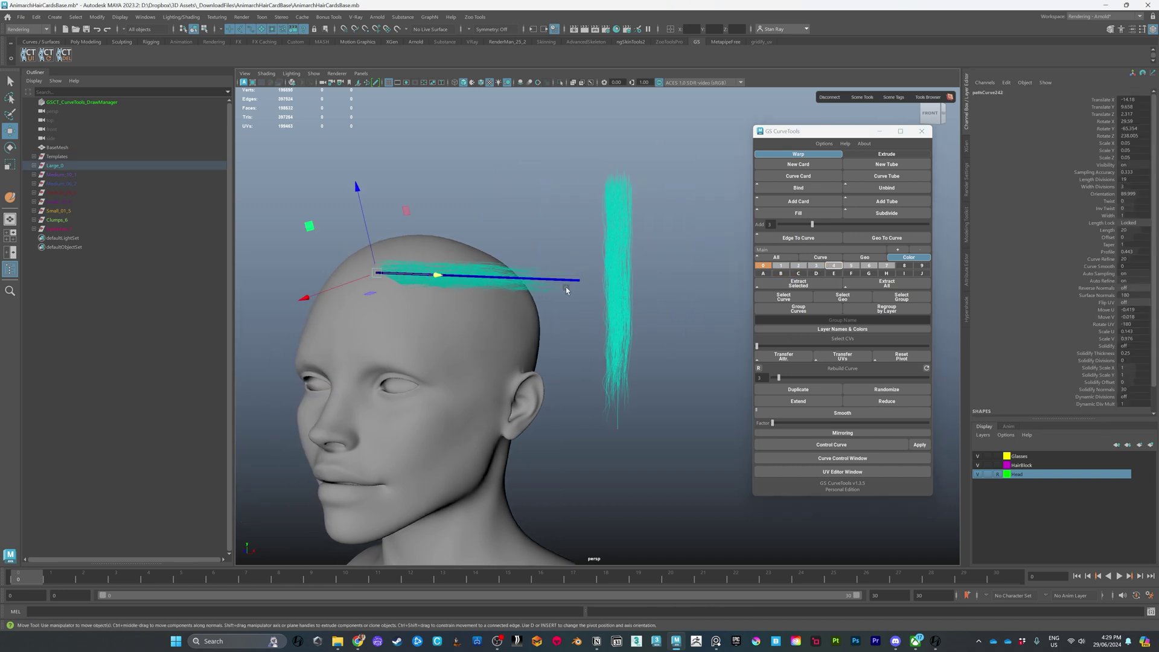
right_drag(551, 274, 490, 270)
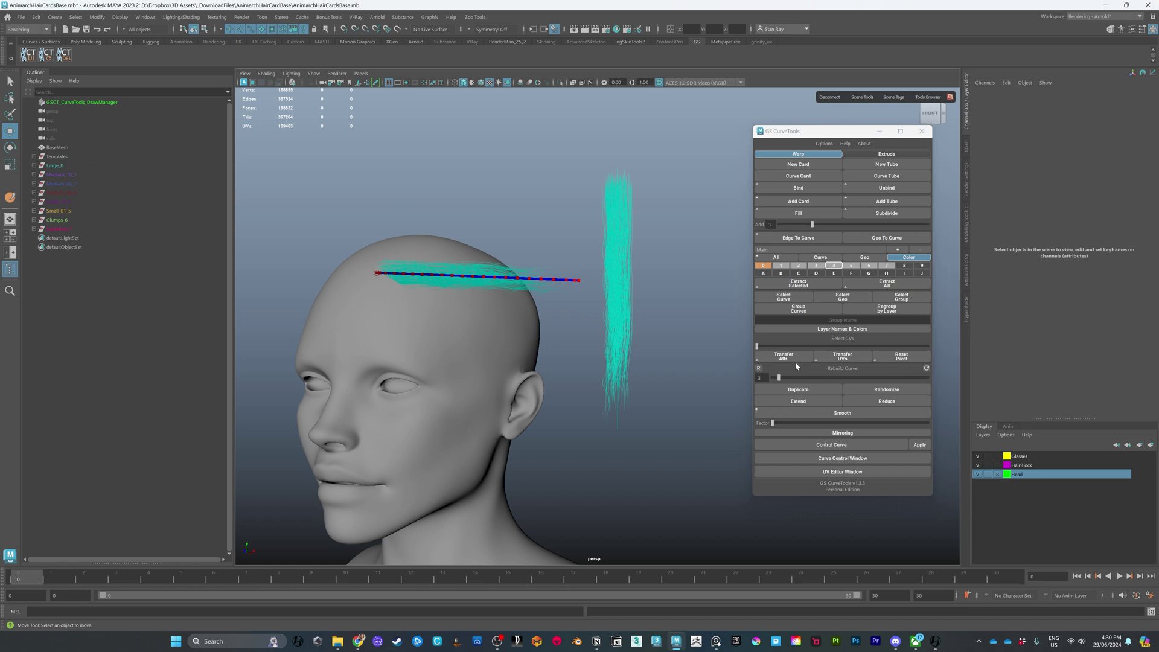
drag(779, 379, 782, 379)
- Raise the second control vertex of the head card's curve so the root arches over the scalp
right_drag(504, 283, 517, 295)
alt+drag(559, 354, 575, 280)
drag(479, 235, 483, 201)
alt+middle_drag(723, 257, 663, 249)
click(662, 254)
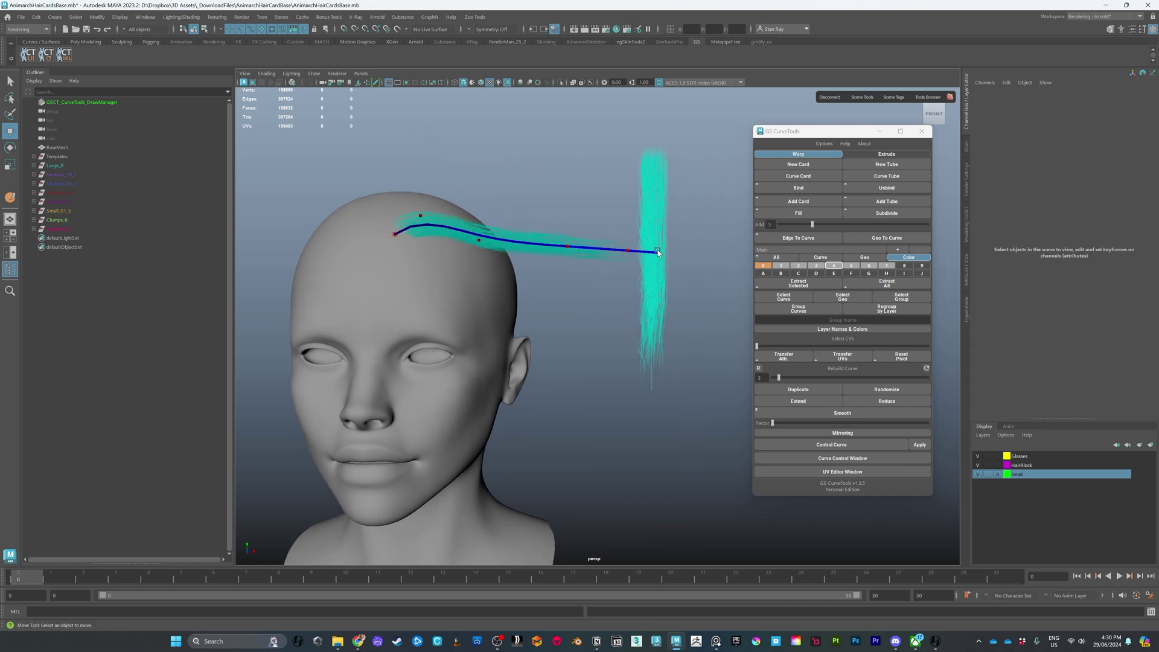
alt+drag(698, 264, 691, 266)
- Move the middle and end vertices of the teal curve down so the card drapes over the side of the head
drag(576, 277, 497, 240)
drag(578, 212, 575, 232)
middle_drag(575, 232, 501, 375)
click(457, 270)
drag(458, 267, 477, 265)
drag(508, 200, 453, 269)
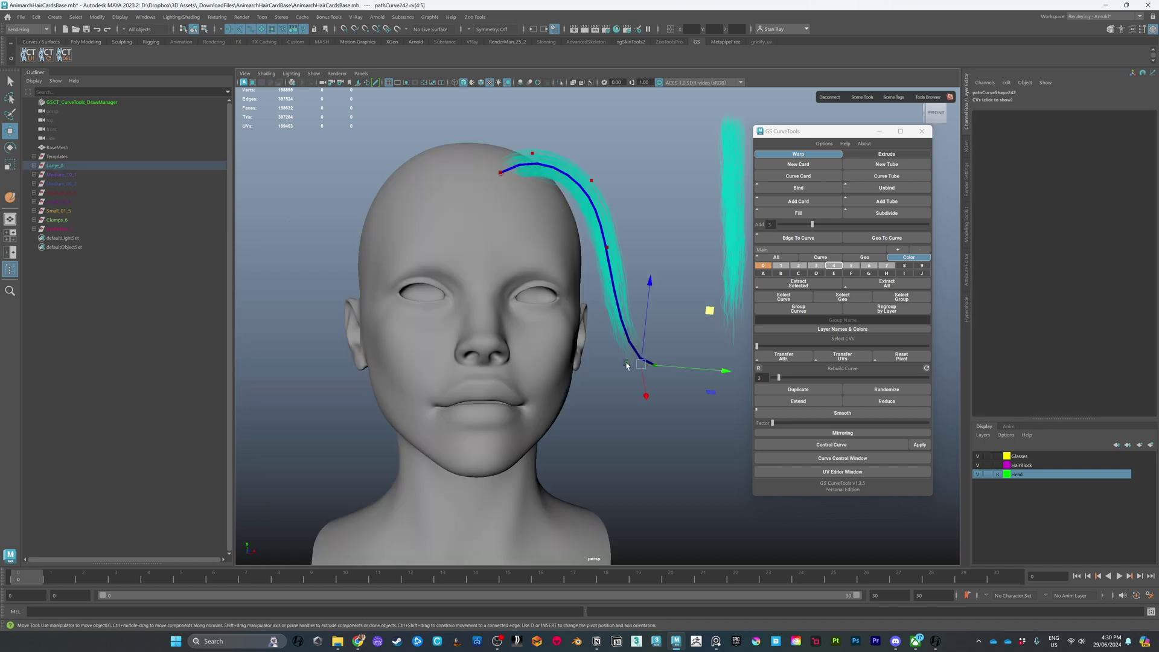
- Pull the last two curve vertices down so the teal card hangs past the ear towards the neck
click(627, 364)
middle_drag(627, 364, 600, 331)
click(656, 365)
drag(657, 365, 624, 453)
click(608, 248)
alt+drag(643, 256, 616, 258)
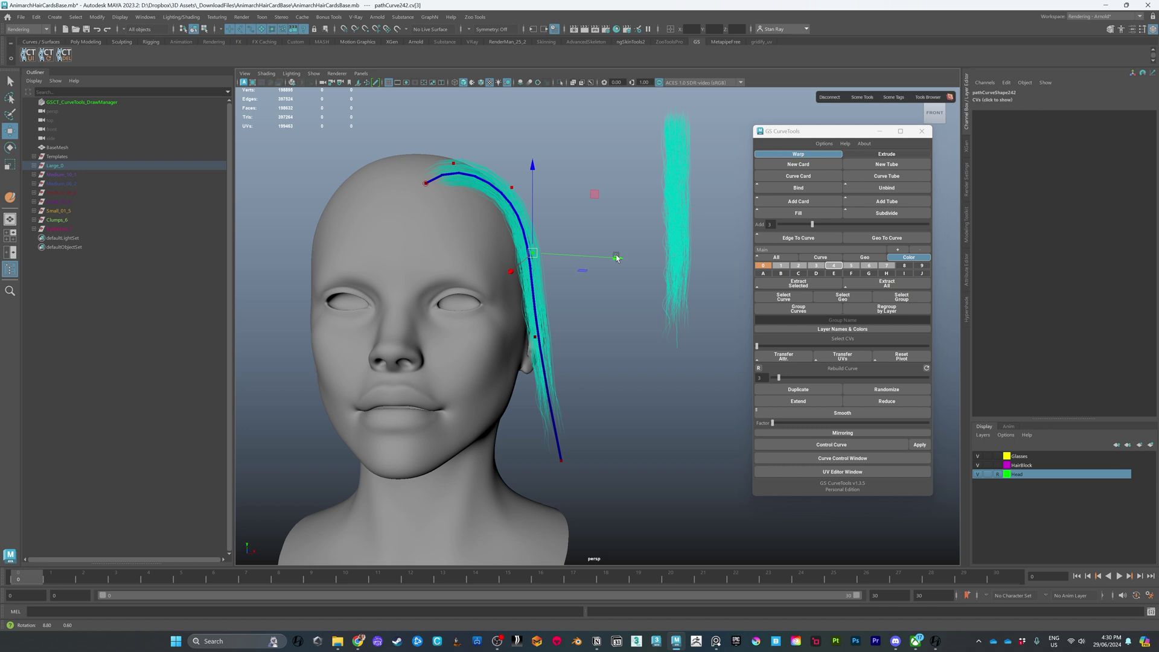
- Reposition the upper and middle curve vertices to make the card follow the side of the skull
drag(592, 194, 553, 212)
click(512, 188)
alt+drag(607, 227, 513, 240)
alt+middle_drag(513, 241, 732, 242)
click(541, 284)
drag(541, 283, 566, 274)
- Reposition the lower curve vertices and the tip to shape the hanging end of the card beside the neck
click(566, 328)
drag(567, 327, 600, 333)
click(581, 431)
drag(581, 431, 546, 467)
alt+drag(546, 462, 618, 384)
alt+middle_drag(618, 383, 556, 369)
alt+right_drag(556, 369, 616, 338)
- Fine-tune the draped card's lower vertices and pick the vertex next to its root
drag(622, 308, 543, 510)
drag(639, 415, 609, 319)
click(547, 228)
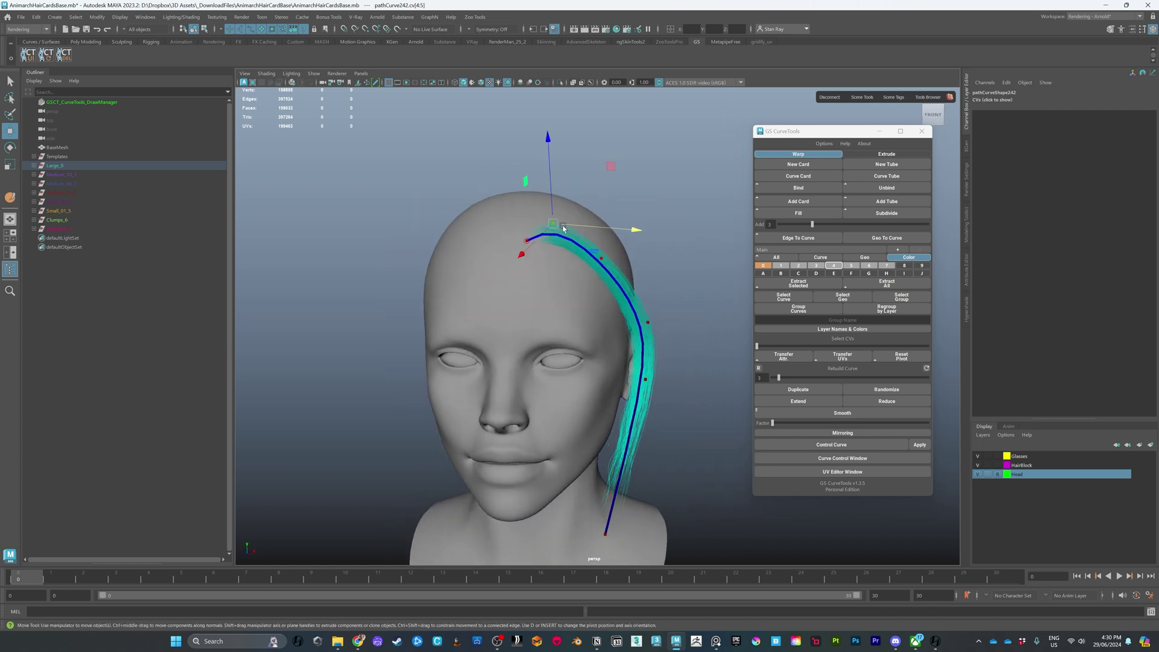
- Return the draped teal card to object mode and deselect it to review its shape on the head
alt+drag(544, 136, 575, 200)
right_drag(575, 200, 604, 185)
click(709, 214)
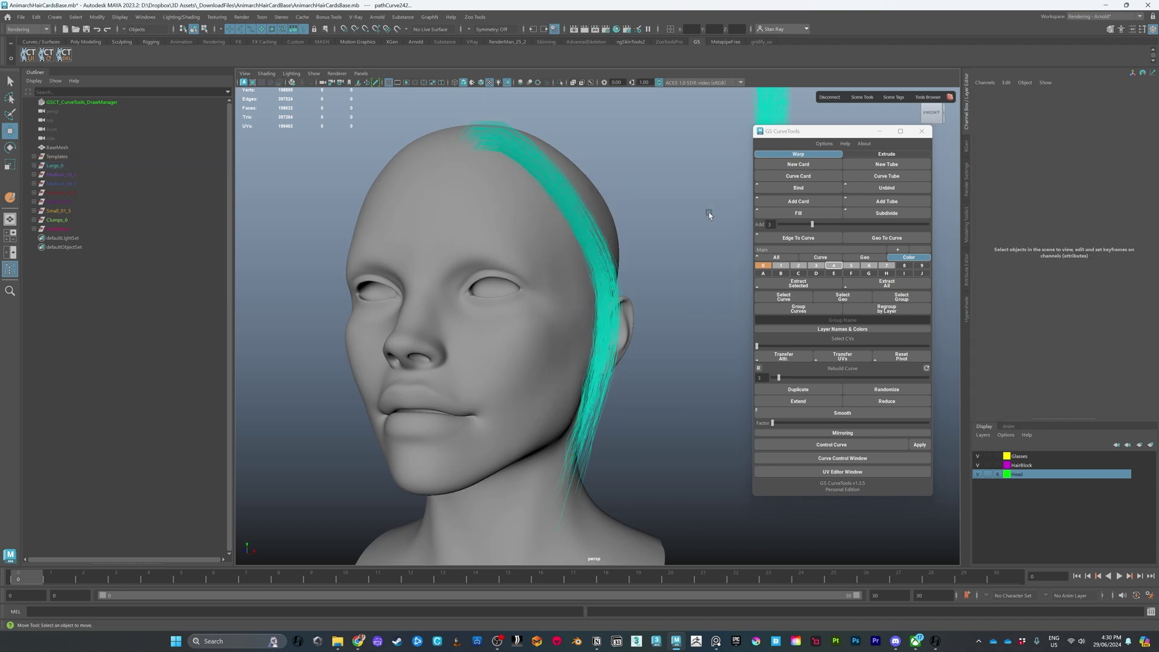
alt+right_drag(709, 213, 566, 186)
alt+drag(587, 288, 569, 309)
alt+right_drag(569, 310, 585, 349)
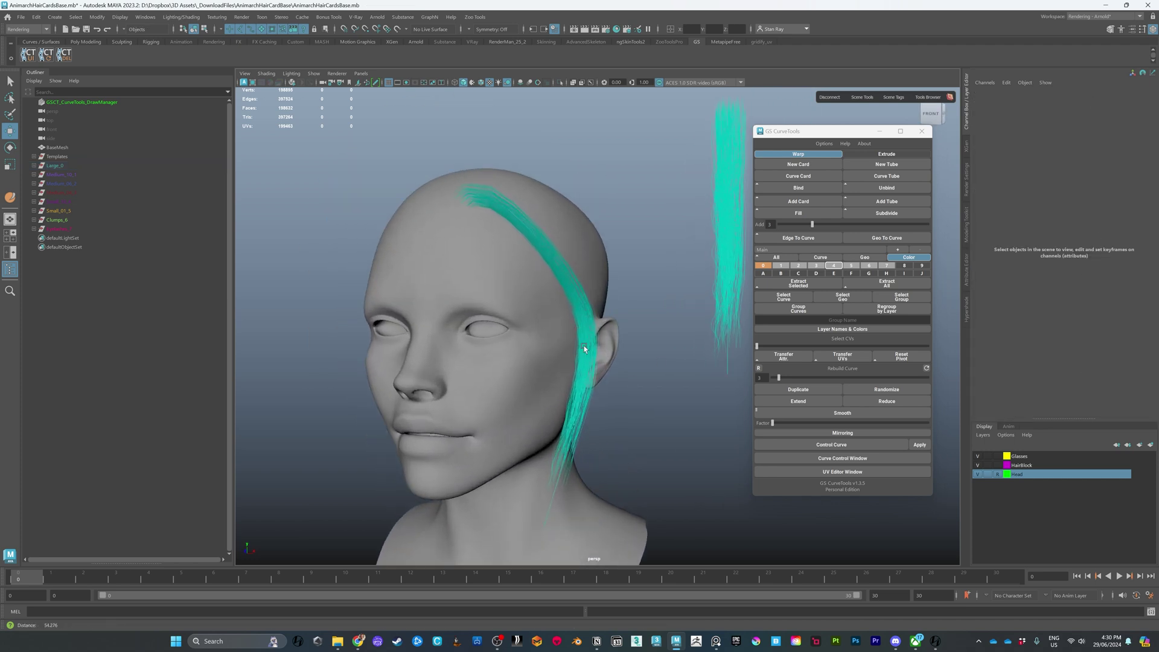
alt+drag(584, 349, 574, 287)
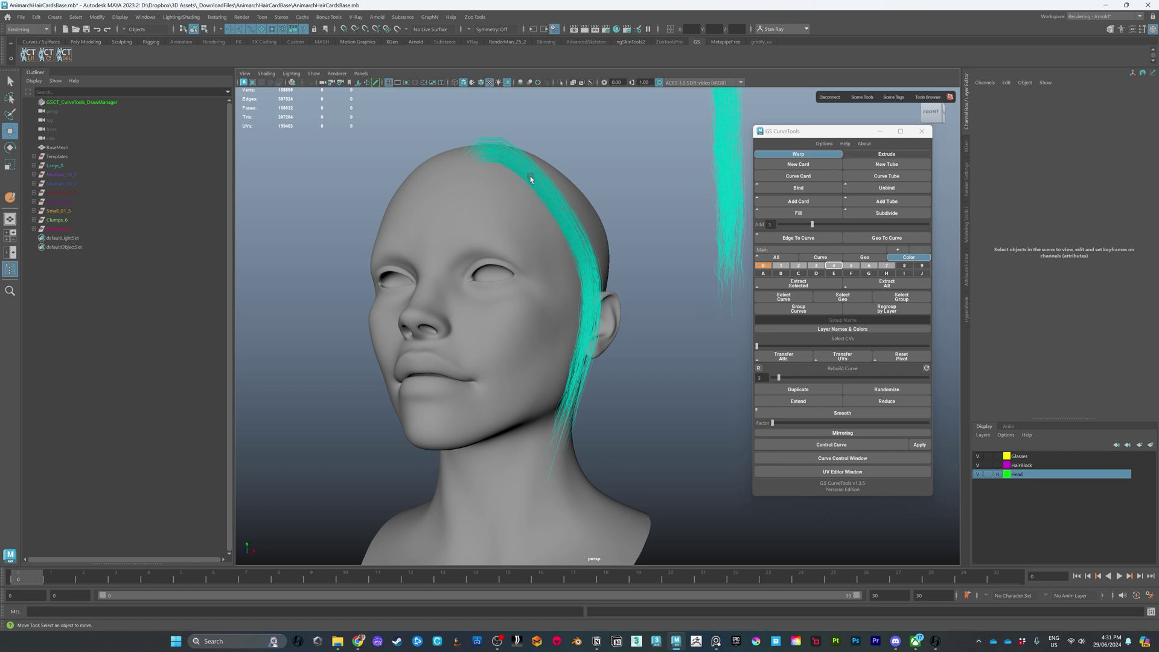
- Select the draped teal card and open its curve control settings
click(830, 461)
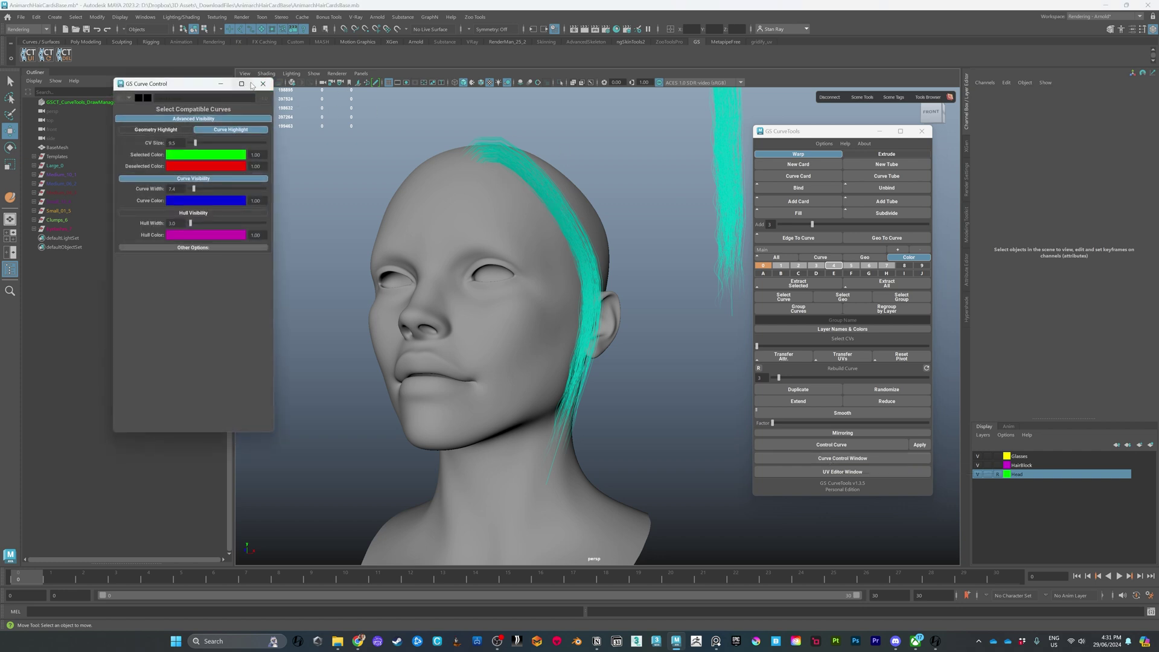
click(262, 84)
drag(559, 152, 531, 203)
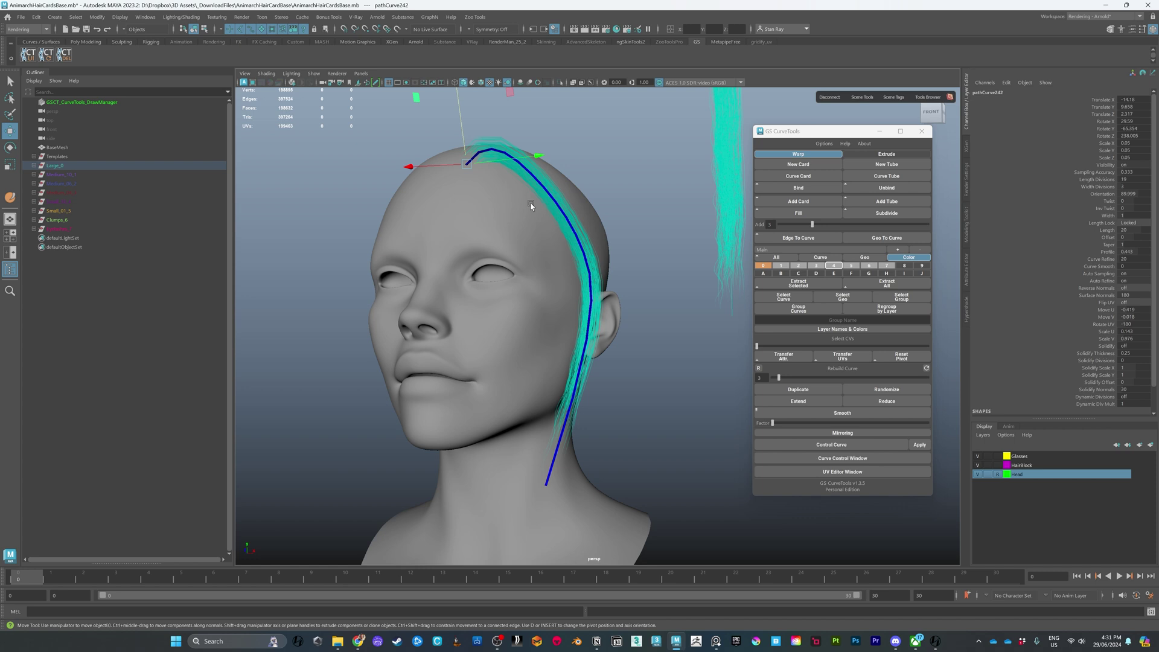
click(827, 460)
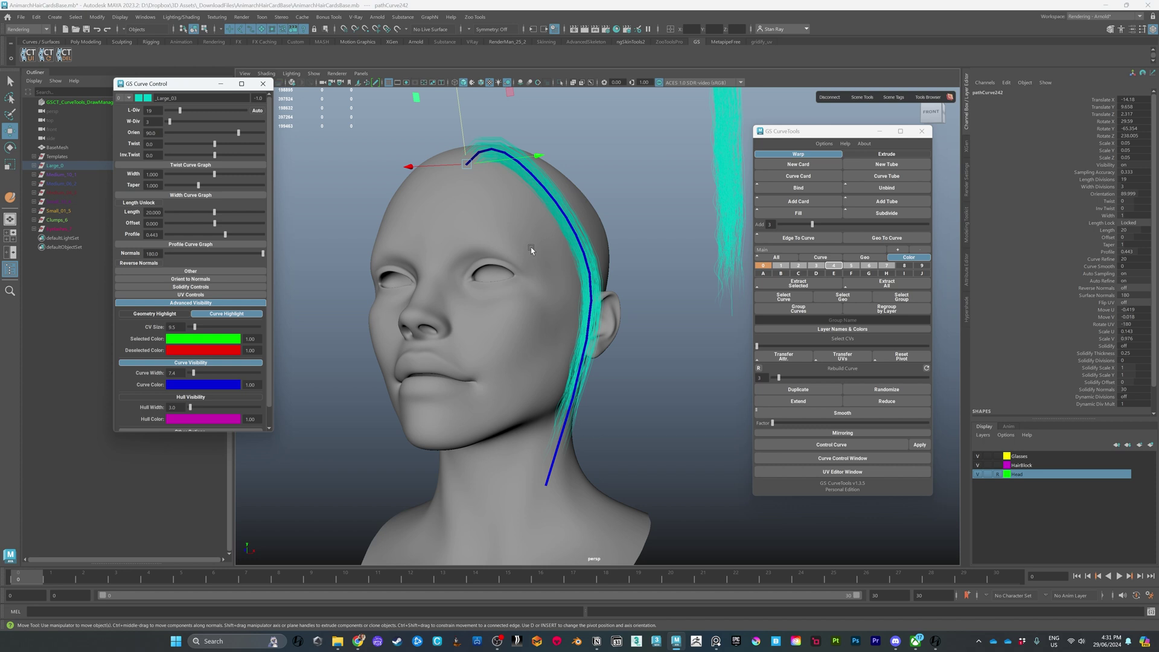
alt+drag(530, 247, 625, 247)
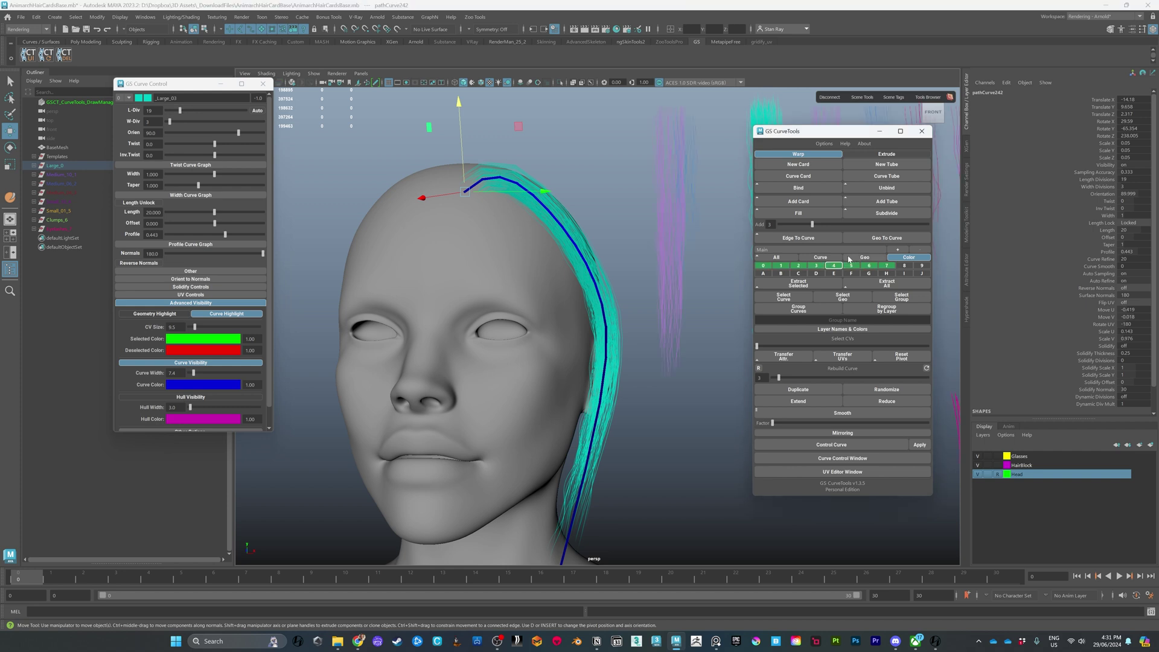
- Set the hair card layers to geometry display and hide layers 1 to 7, keeping only layer 0 visible
click(856, 257)
alt+click(782, 267)
alt+click(800, 266)
alt+click(817, 266)
alt+click(835, 266)
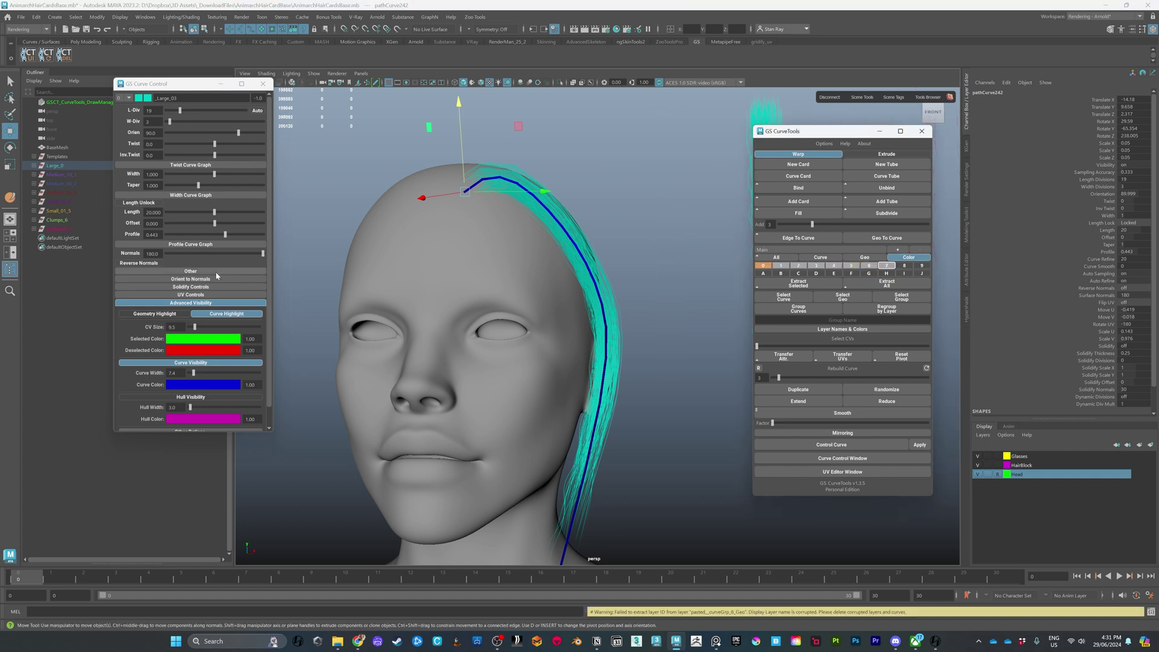
- Turn on geometry highlighting for the draped teal card and set its length divisions to 40
click(139, 315)
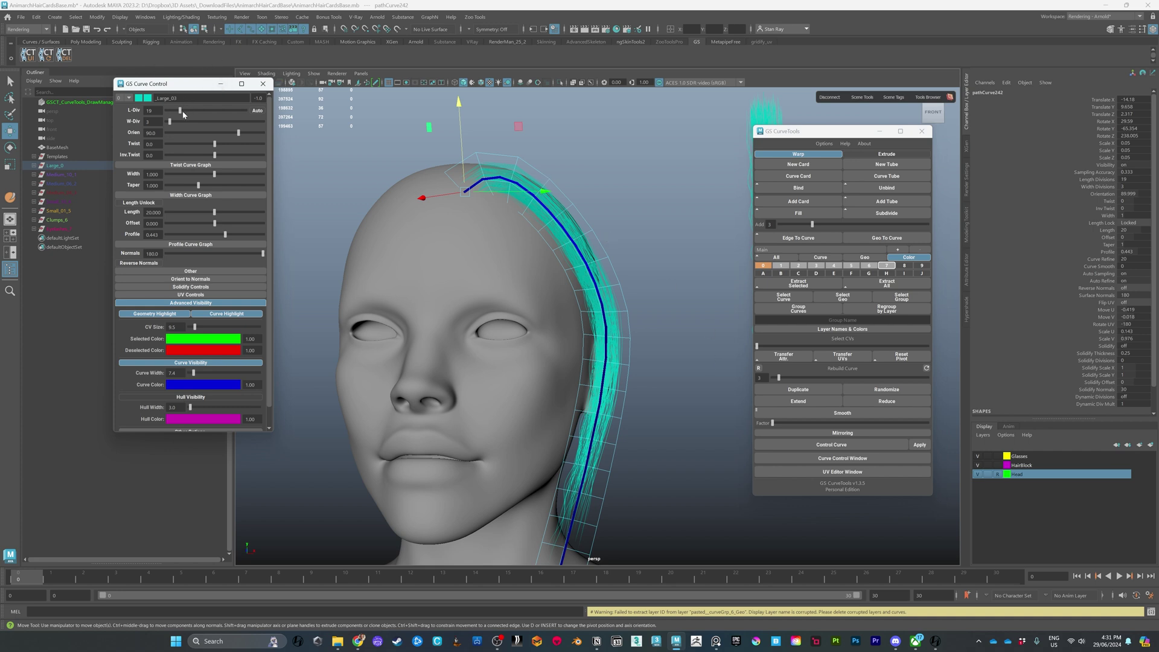
drag(180, 113, 197, 114)
alt+right_drag(629, 192, 593, 111)
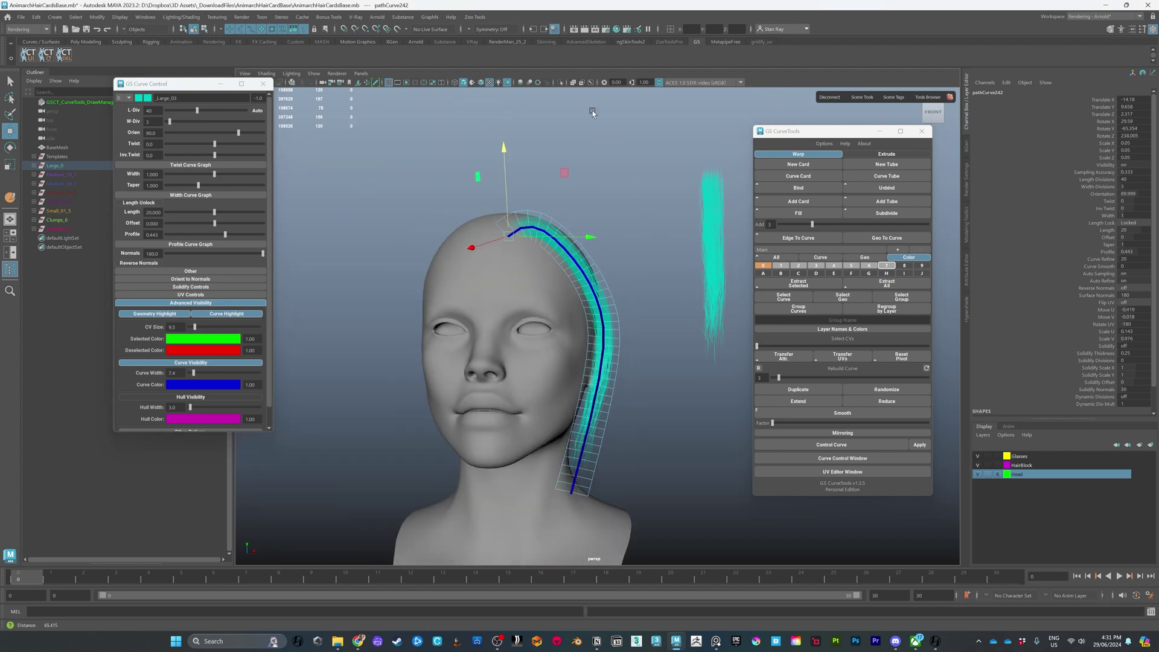
alt+middle_drag(610, 144, 588, 112)
alt+drag(588, 111, 522, 305)
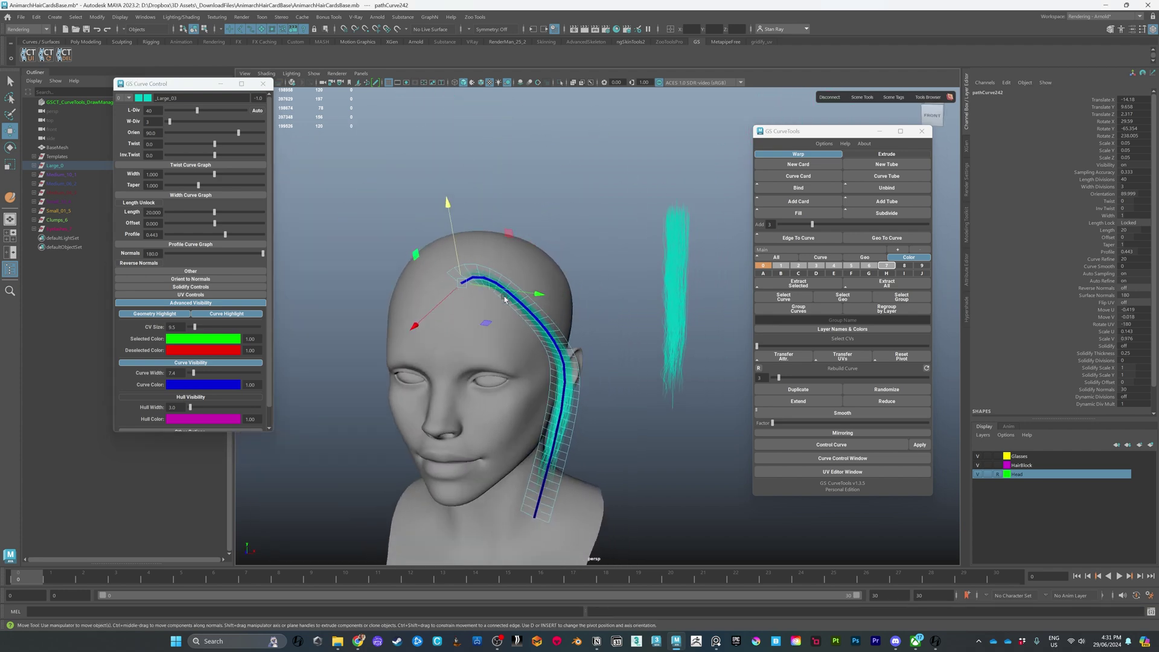
drag(614, 202, 520, 369)
- Select both the template card and the draped card on layer 0 and set their length divisions to 30
click(764, 265)
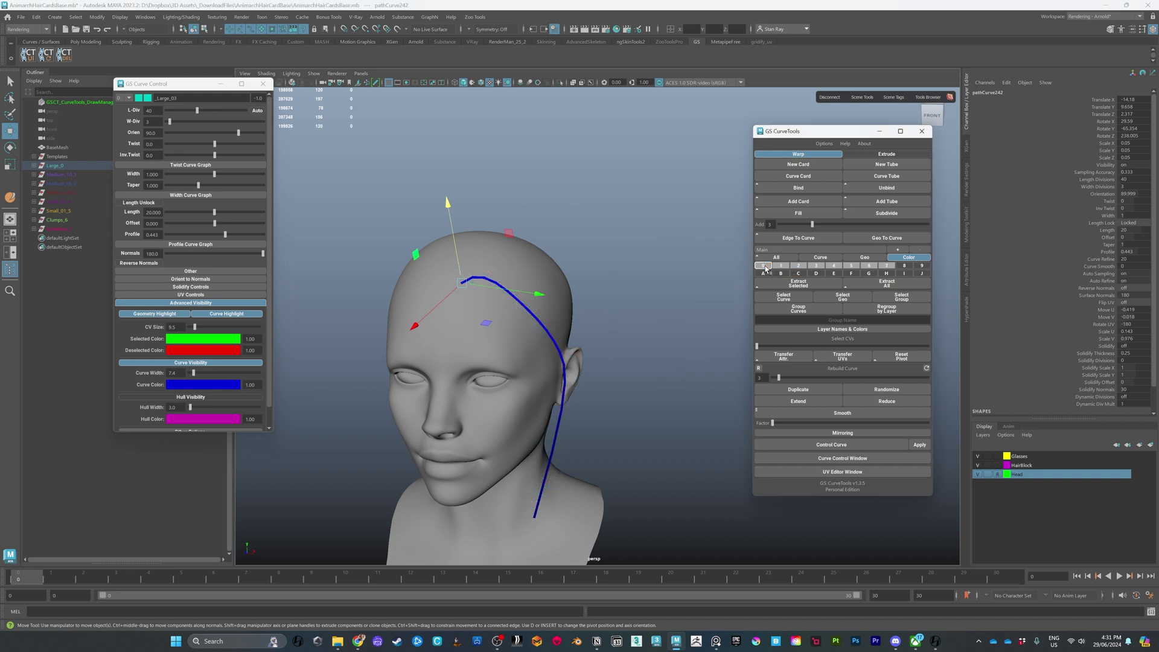
drag(731, 156, 538, 404)
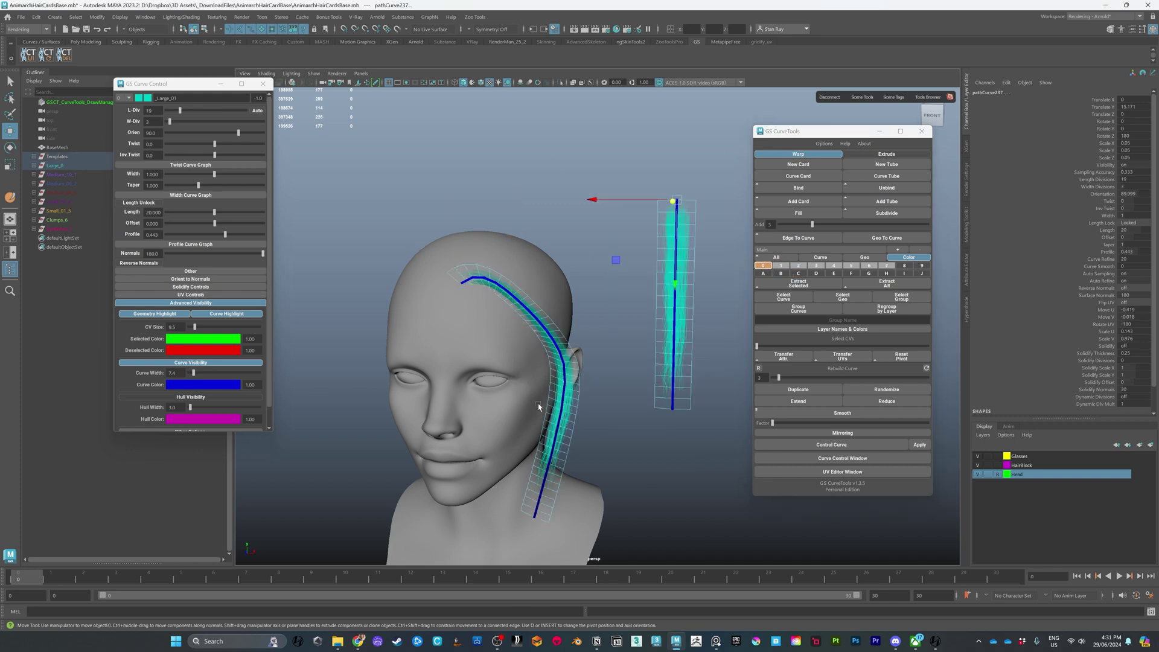
drag(181, 110, 181, 111)
alt+drag(603, 269, 607, 252)
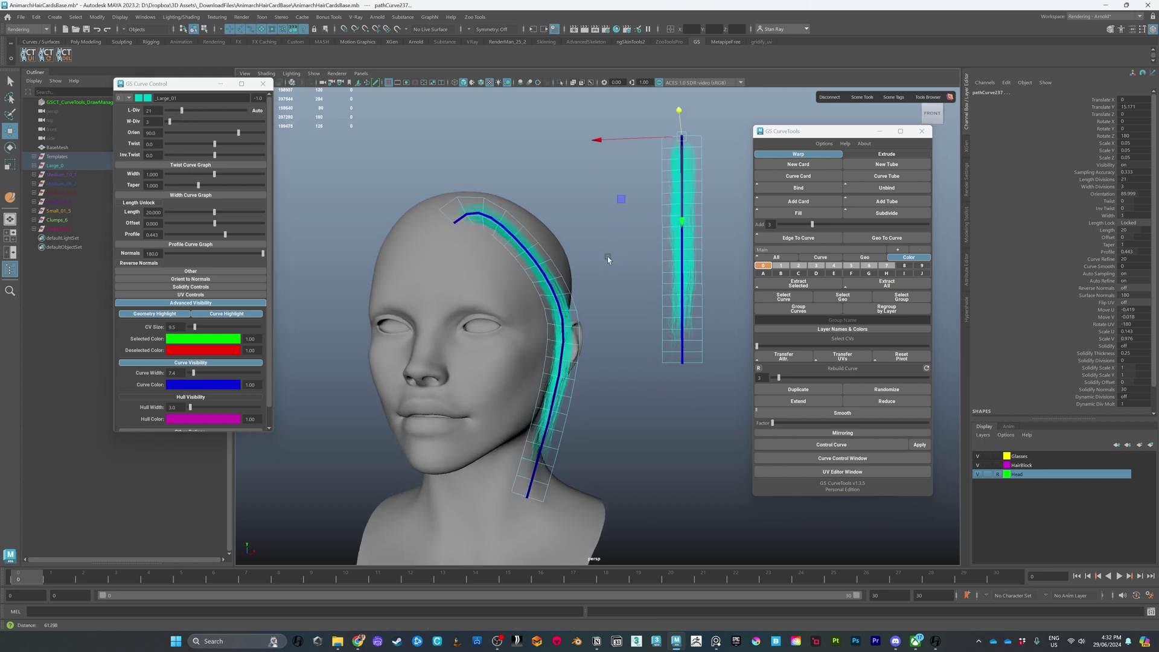
scroll(607, 251, up, 4)
drag(182, 112, 189, 112)
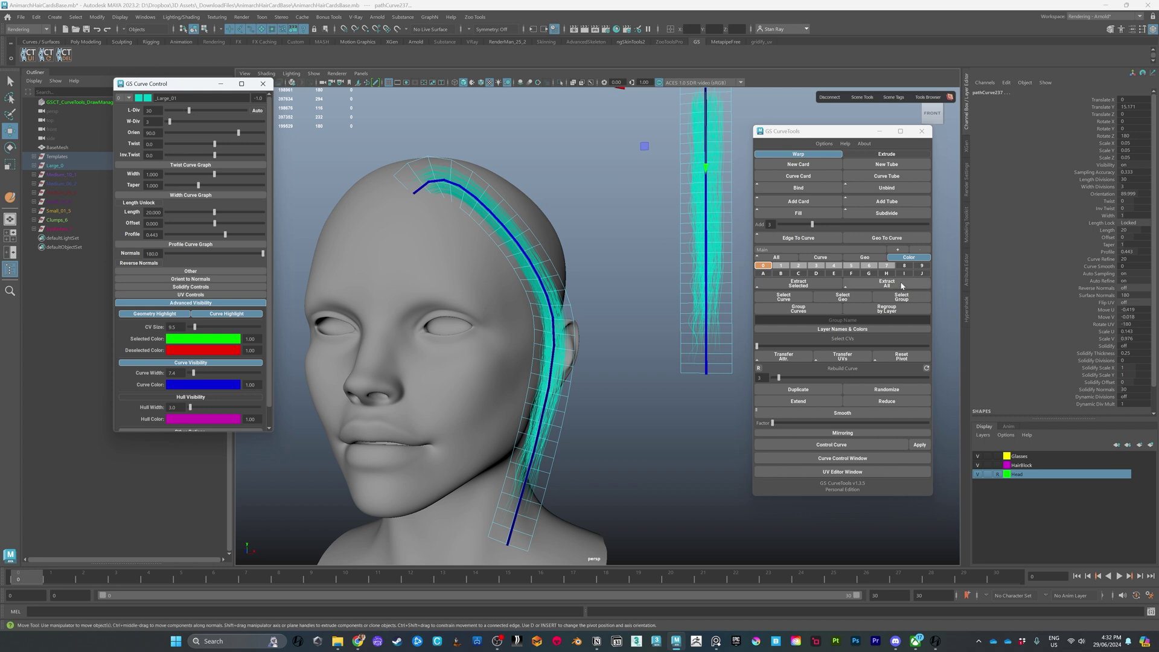
- Select only the draped card and set its width divisions to 4 and its orientation to 11.3
click(529, 191)
mouse_move(169, 122)
mouse_down()
mouse_move(183, 125)
mouse_move(173, 123)
mouse_up()
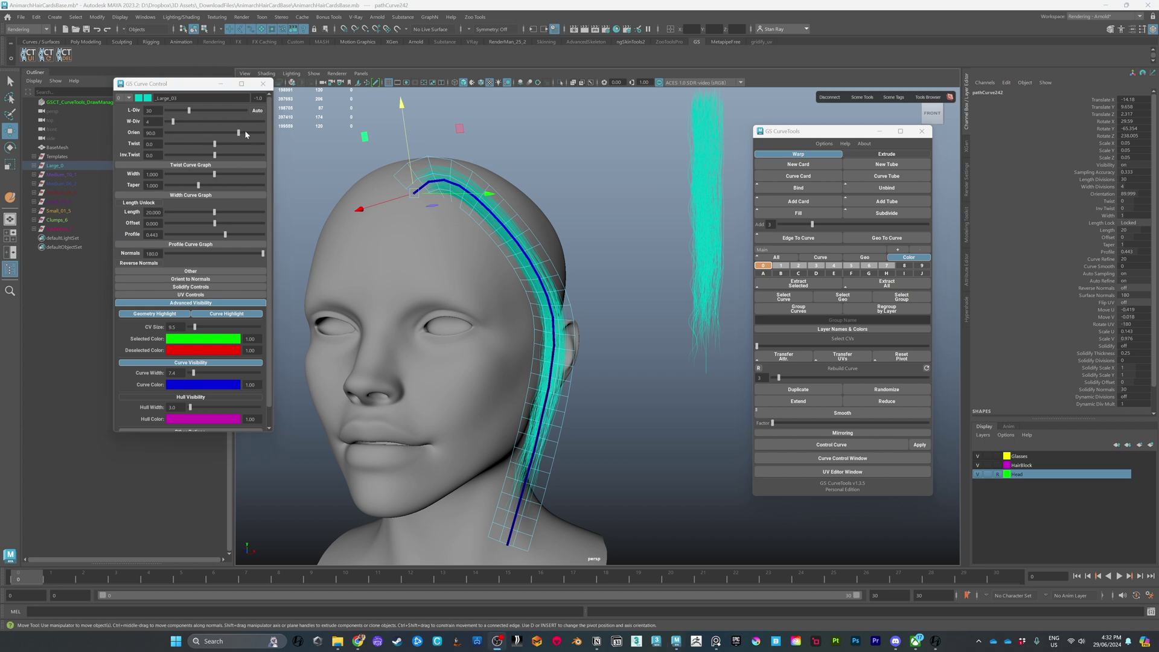
drag(241, 134, 218, 135)
alt+drag(552, 275, 583, 243)
alt+drag(551, 400, 588, 264)
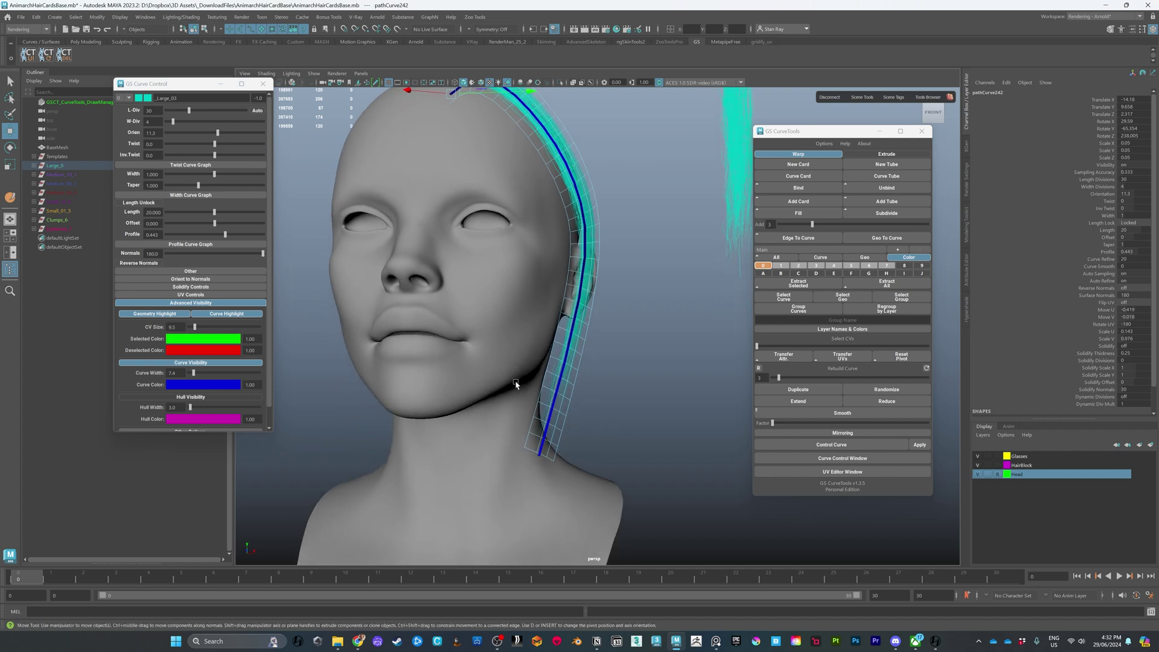
alt+middle_drag(455, 93, 458, 170)
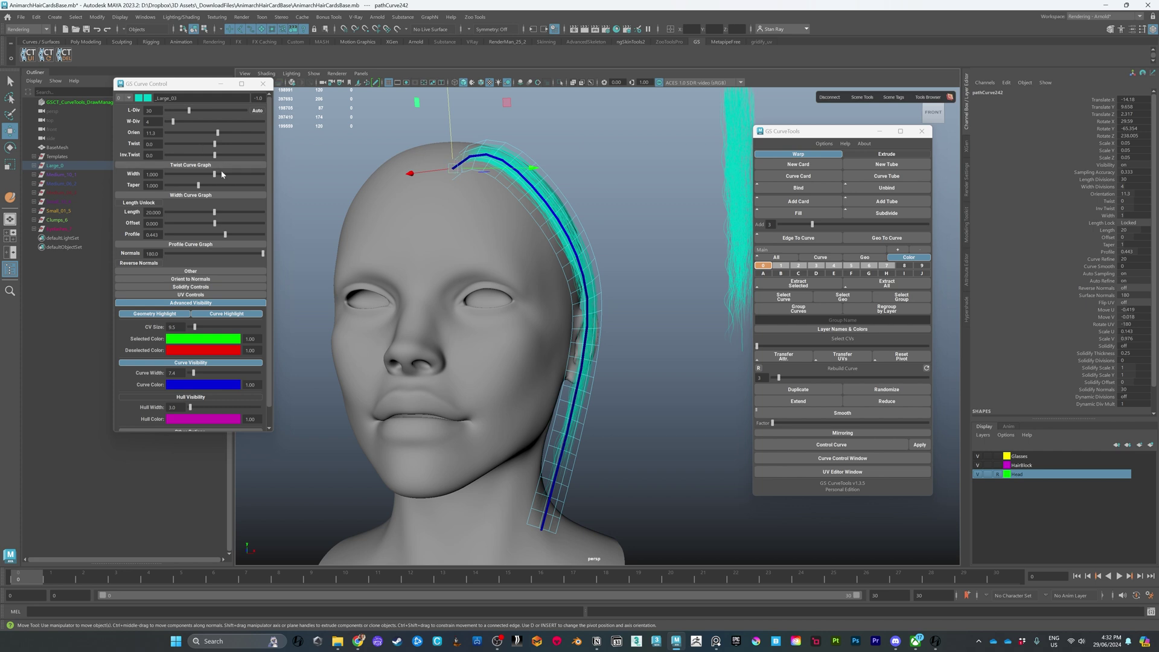
- Shape the draped card's twist curve graph by lowering the start point slightly and raising the end point
click(201, 166)
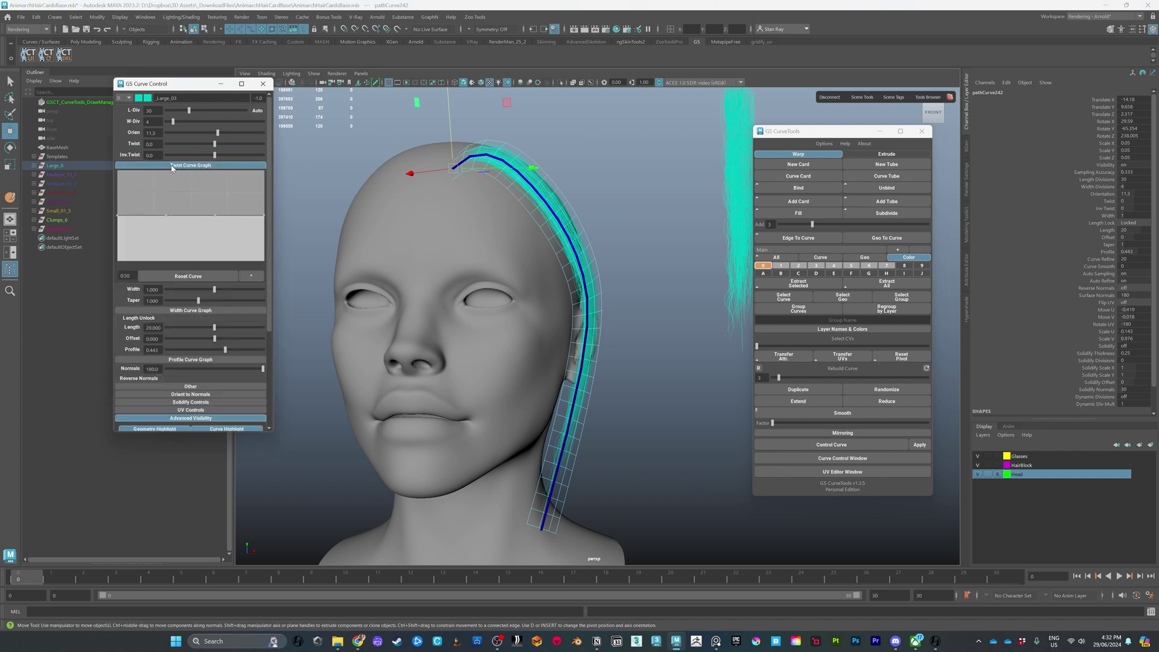
mouse_move(119, 220)
mouse_down()
mouse_move(122, 231)
mouse_move(121, 199)
mouse_move(123, 222)
mouse_up()
mouse_move(264, 218)
mouse_down()
mouse_move(264, 182)
mouse_move(264, 221)
mouse_move(264, 201)
mouse_up()
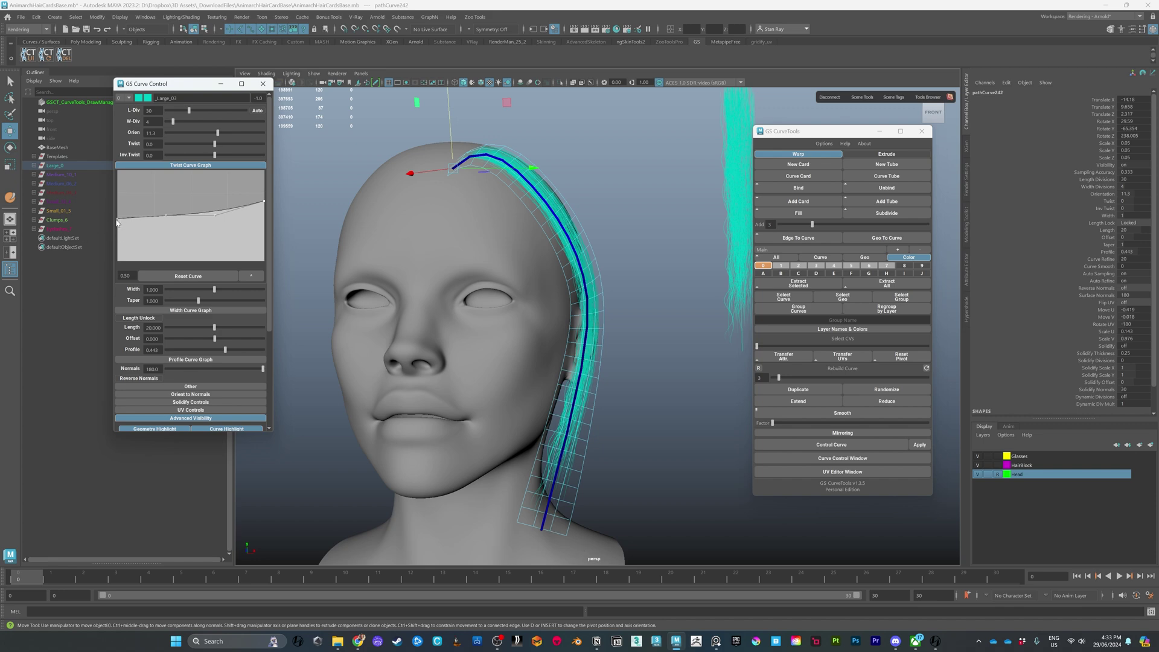
mouse_move(118, 220)
mouse_down()
mouse_move(120, 239)
mouse_move(119, 222)
mouse_up()
drag(264, 201, 264, 198)
alt+drag(604, 272, 563, 268)
alt+middle_drag(563, 268, 598, 228)
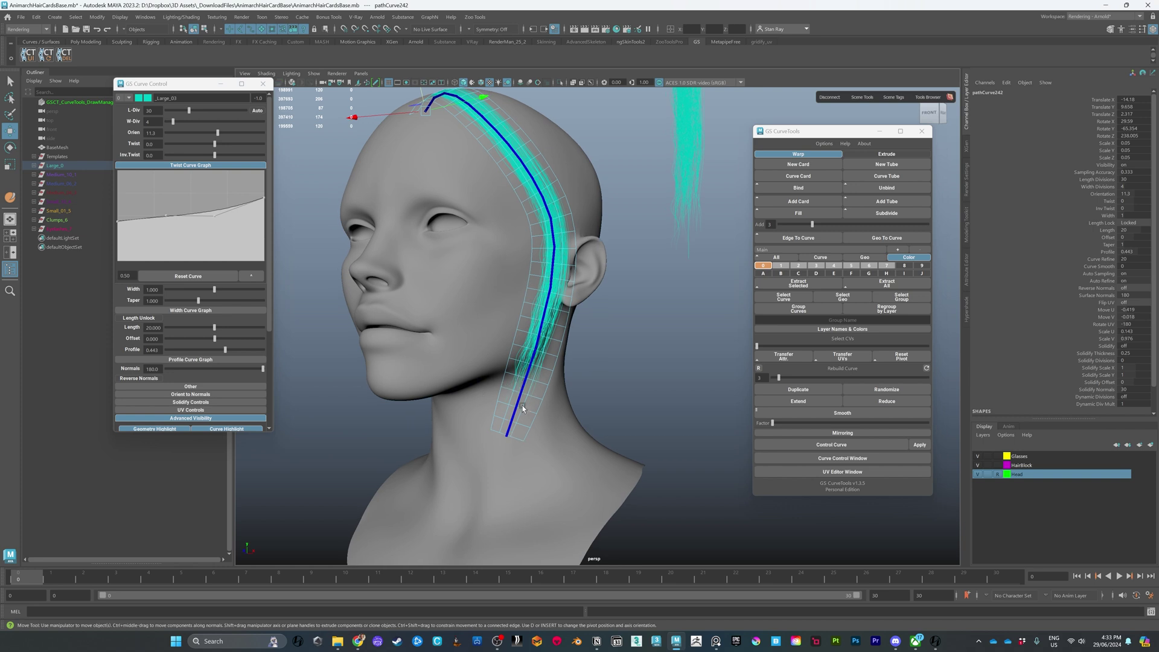
- Edit the draped card's width curve graph, lowering the start point and raising the end point to widen the tip
click(175, 165)
click(172, 195)
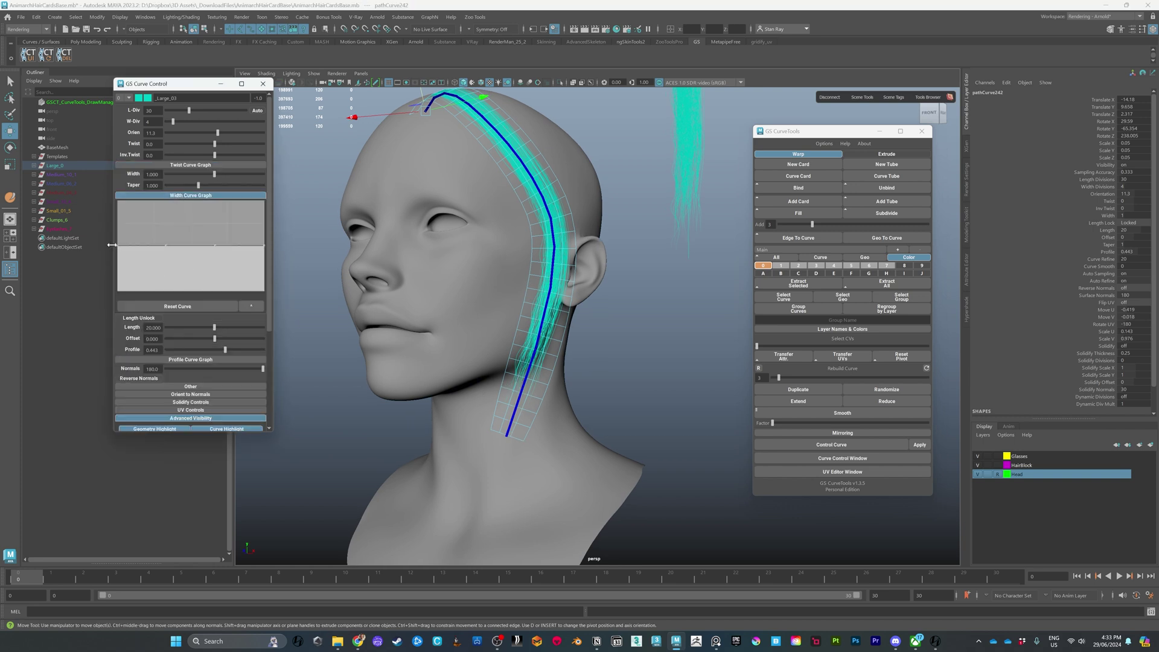
drag(118, 247, 117, 240)
drag(117, 242, 121, 258)
drag(263, 248, 252, 185)
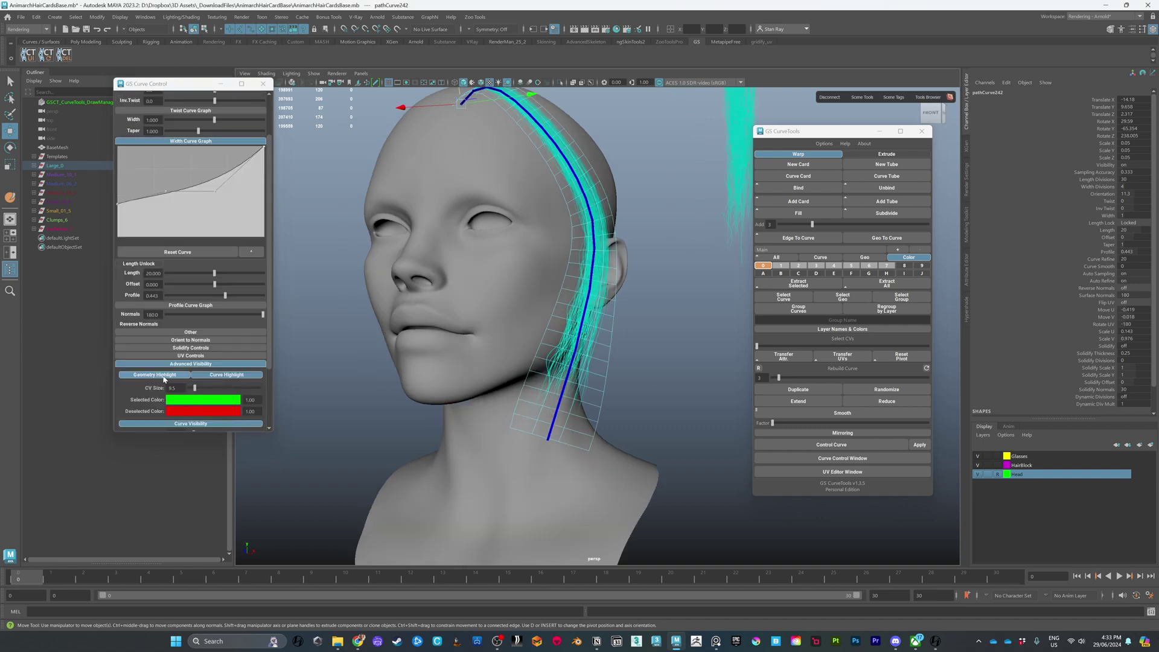
- Review the draped card without geometry highlighting, showing its curve's control vertices before returning to object mode
click(166, 376)
alt+drag(543, 242, 483, 254)
right_click(478, 231)
right_drag(479, 232, 435, 226)
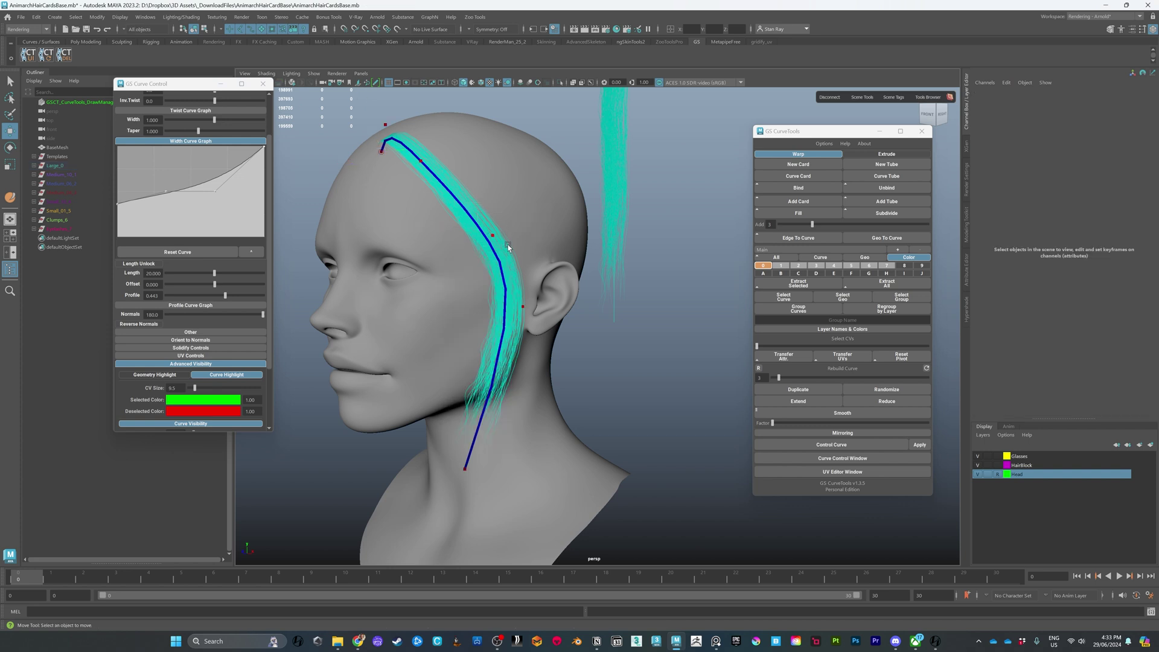
click(506, 244)
alt+drag(506, 244, 527, 250)
drag(667, 230, 636, 224)
key(F8)
scroll(187, 244, up, 1)
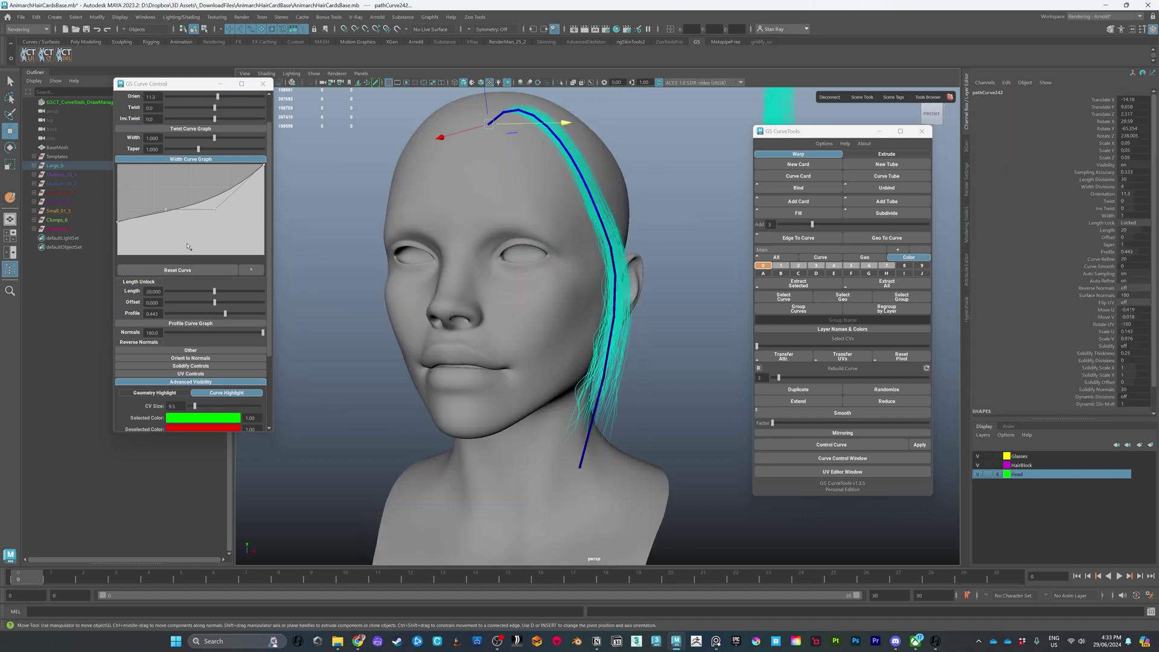
- Close the width curve graph and set the draped card's profile to 0.537
click(184, 160)
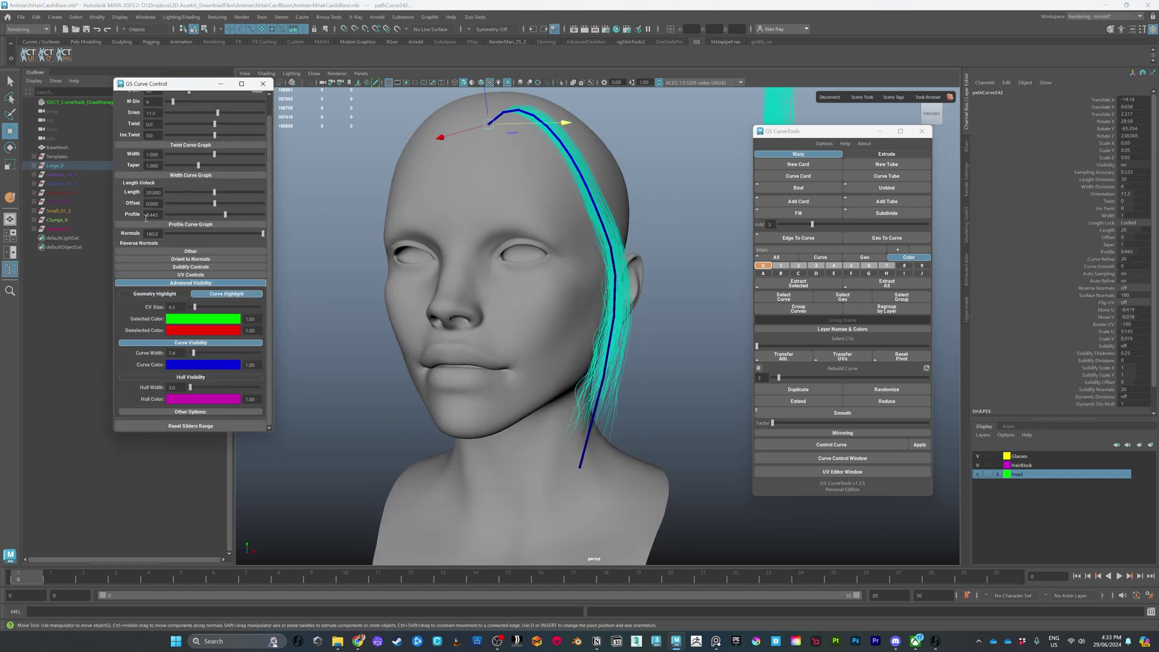
scroll(189, 245, up, 1)
alt+drag(449, 219, 482, 219)
alt+middle_drag(481, 219, 395, 271)
alt+right_drag(396, 271, 524, 233)
alt+drag(493, 212, 458, 208)
mouse_move(224, 237)
mouse_down()
mouse_move(263, 236)
mouse_move(228, 235)
mouse_up()
alt+middle_drag(434, 173, 464, 218)
alt+drag(464, 220, 468, 244)
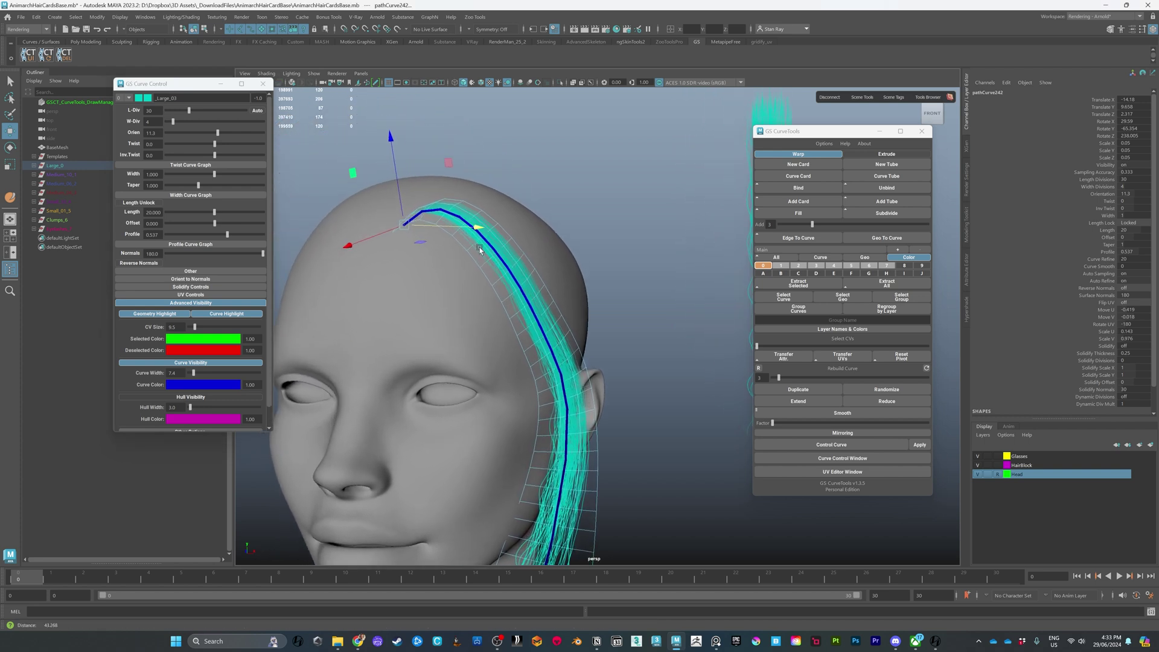
alt+right_drag(468, 245, 483, 244)
- Compare the draped card with 2 and 4 width divisions, keep 4, and increase its profile to 1.562
drag(173, 122, 163, 123)
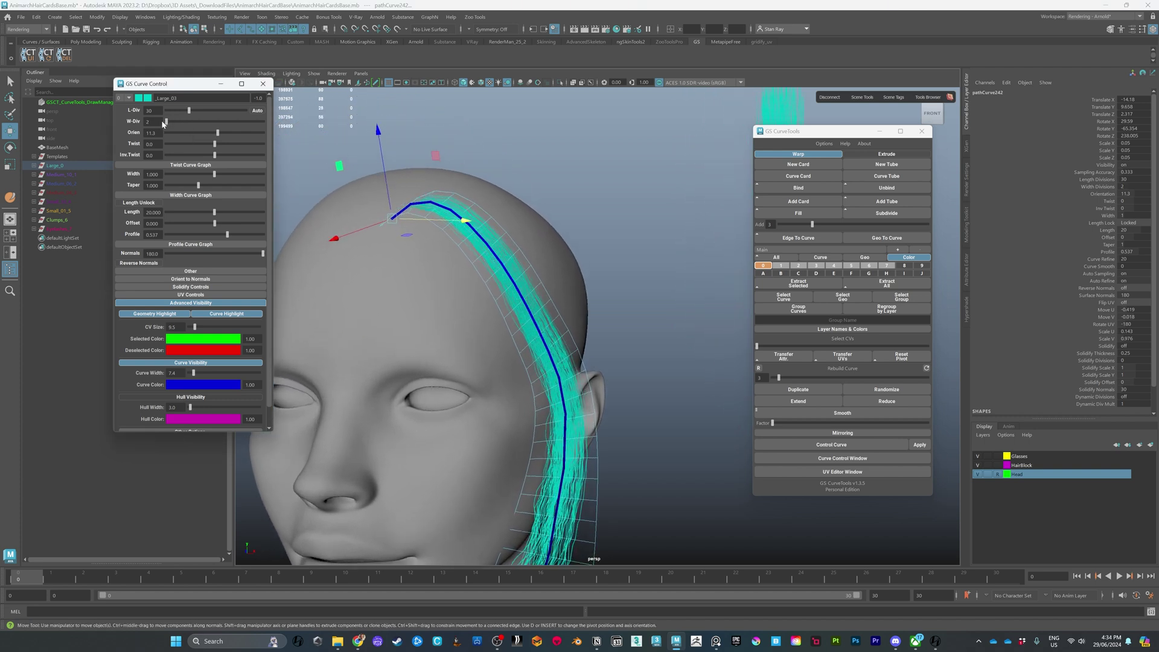
drag(164, 123, 173, 123)
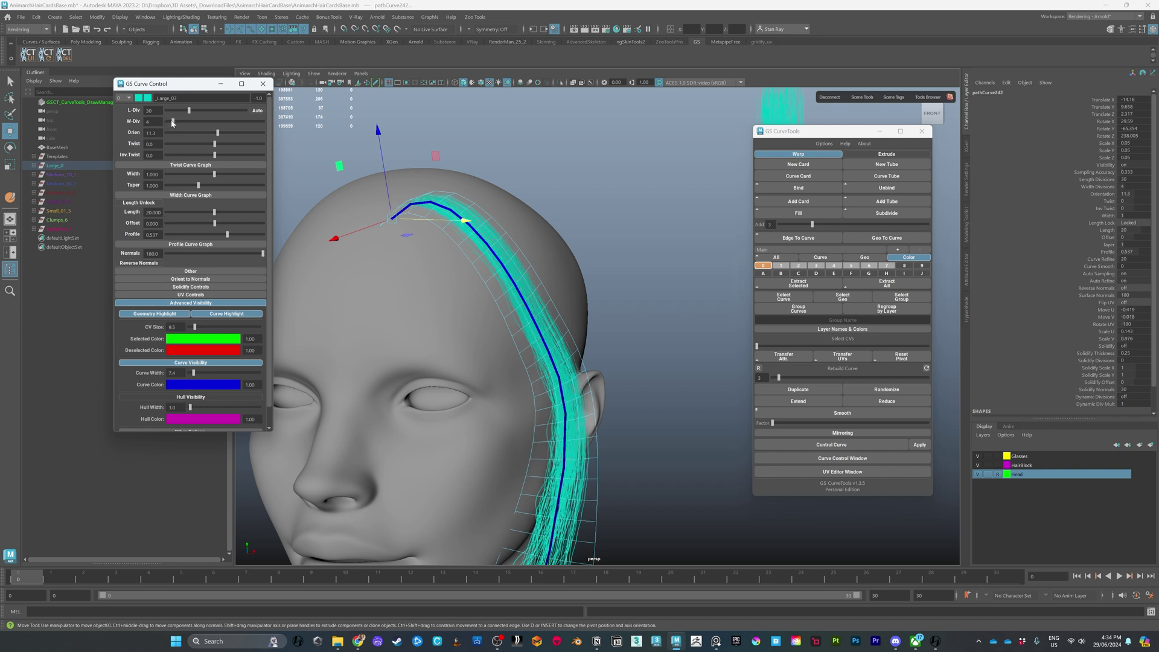
drag(228, 237, 252, 237)
alt+drag(686, 329, 501, 167)
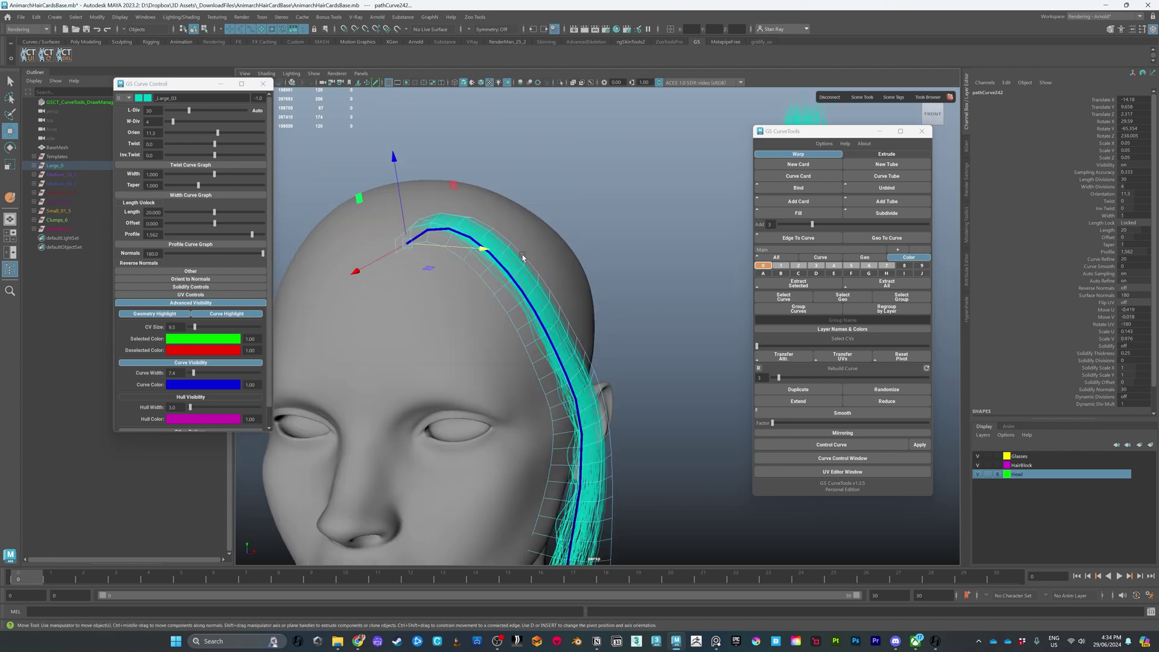
alt+middle_drag(565, 523, 560, 345)
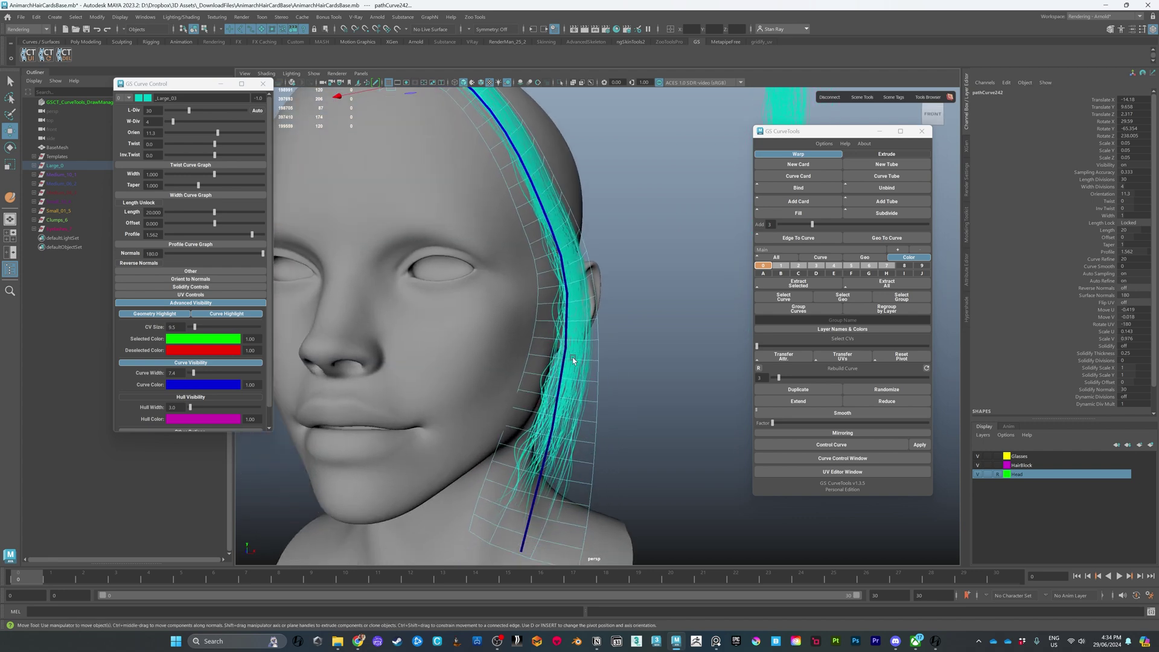
alt+right_drag(560, 345, 507, 342)
alt+drag(507, 342, 534, 320)
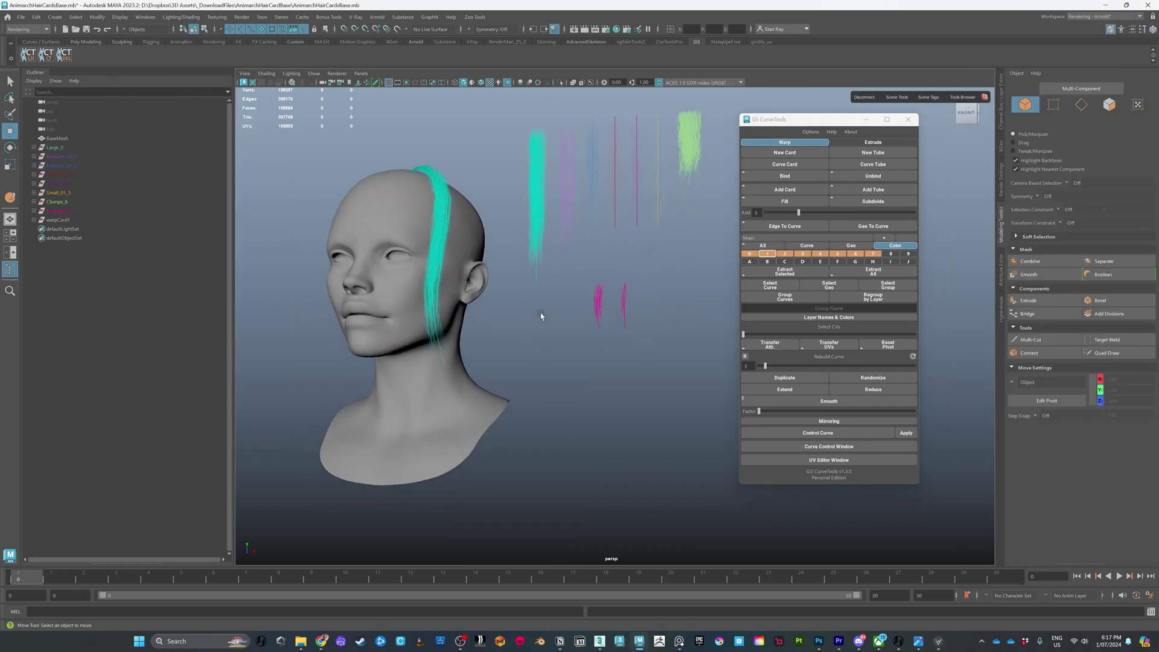
- Examine the finished hairstyle scene and toggle the head mesh's visibility to check the polygon count of the hair alone
alt+drag(533, 307, 473, 299)
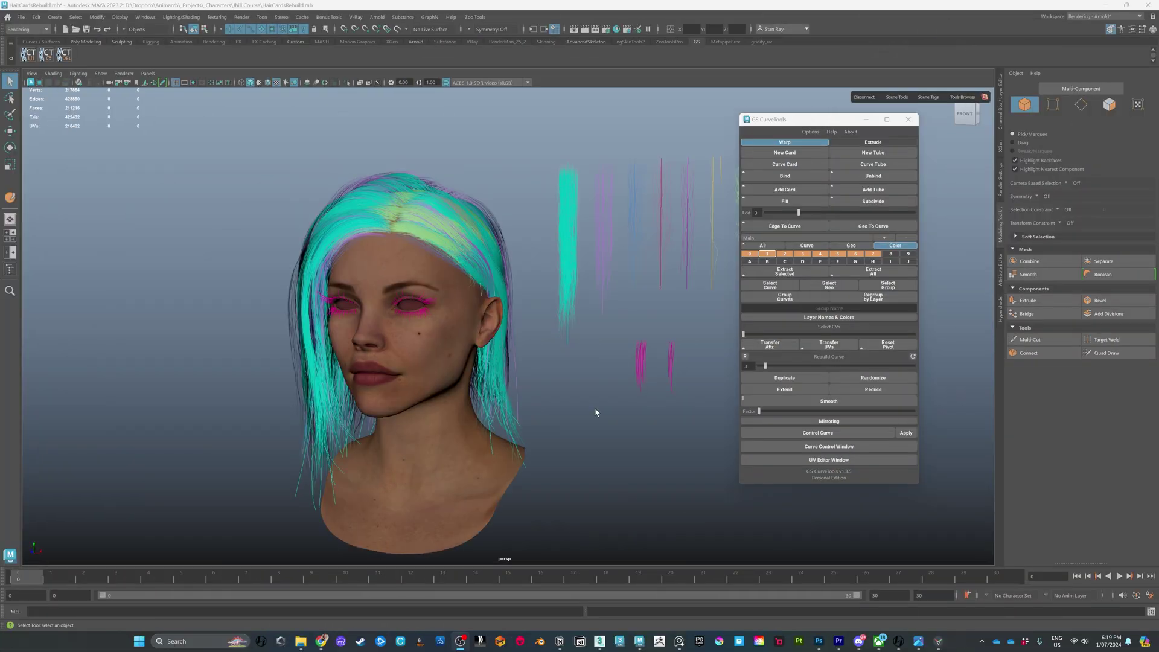
alt+drag(596, 412, 472, 357)
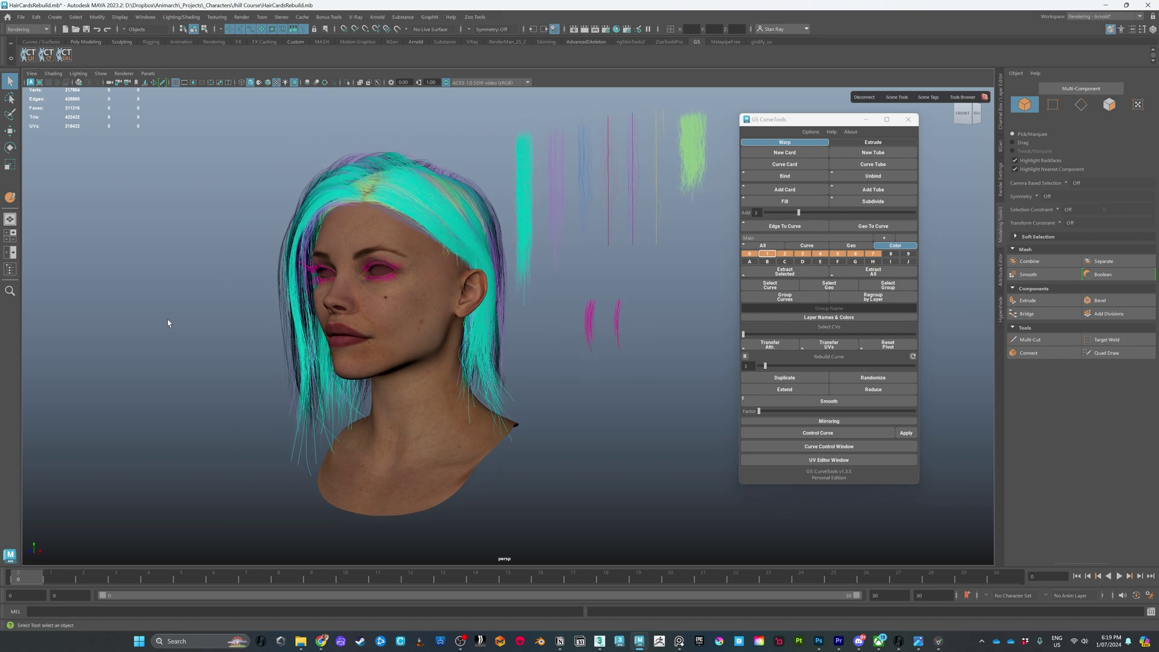
click(397, 253)
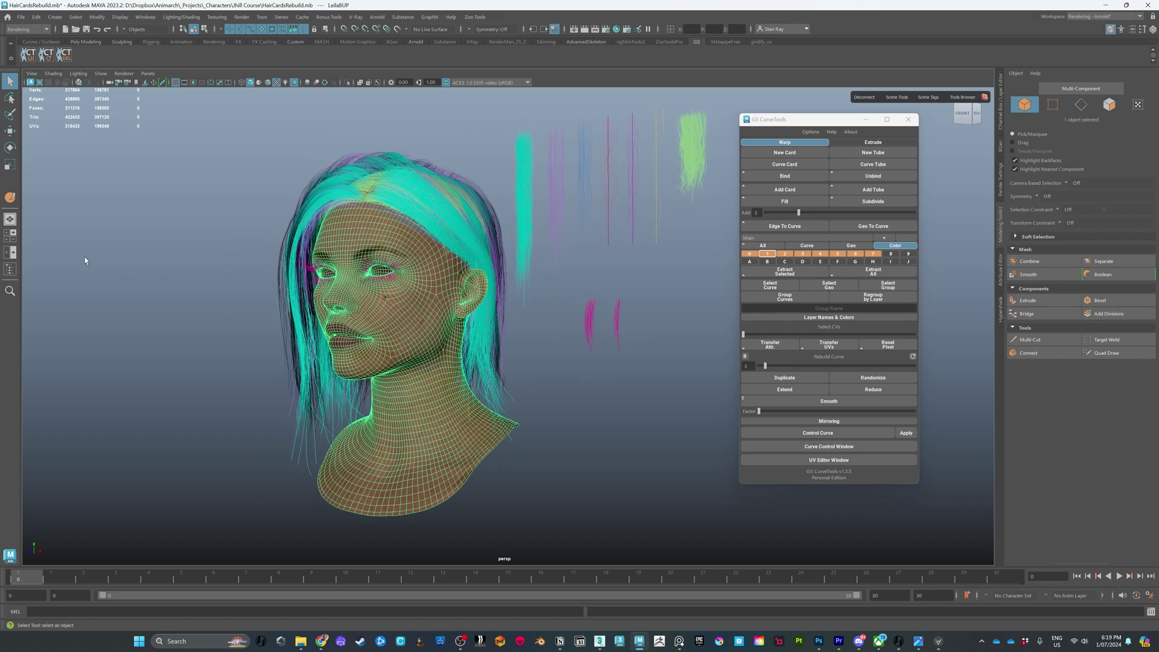
key(h)
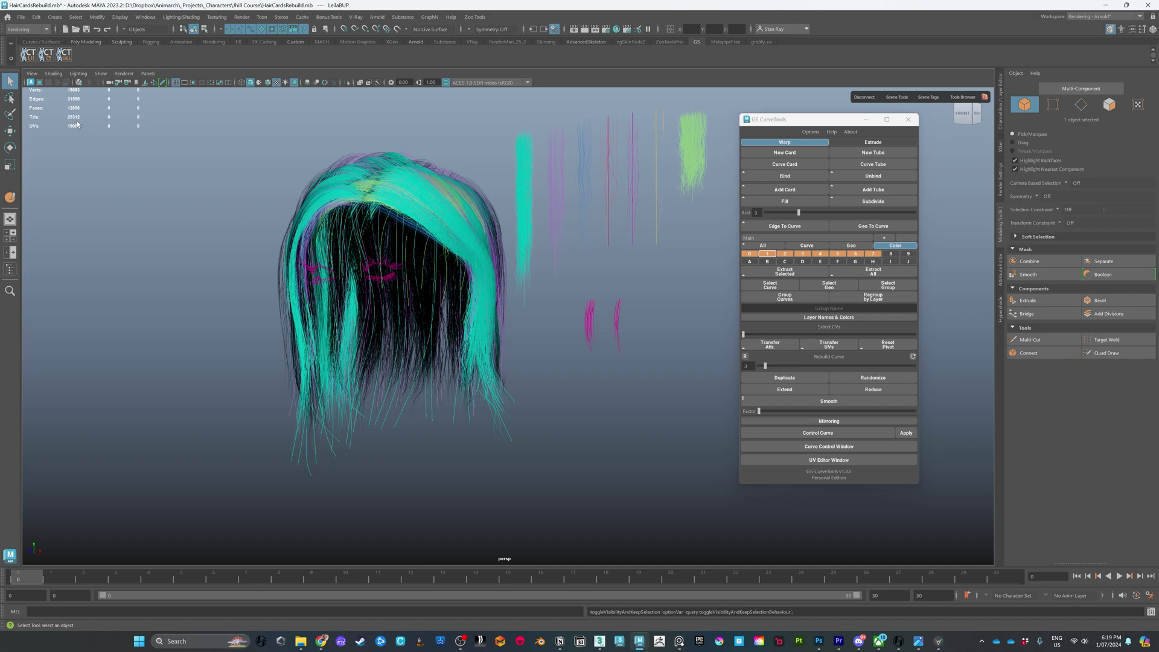
key(h)
alt+drag(554, 445, 538, 416)
click(588, 440)
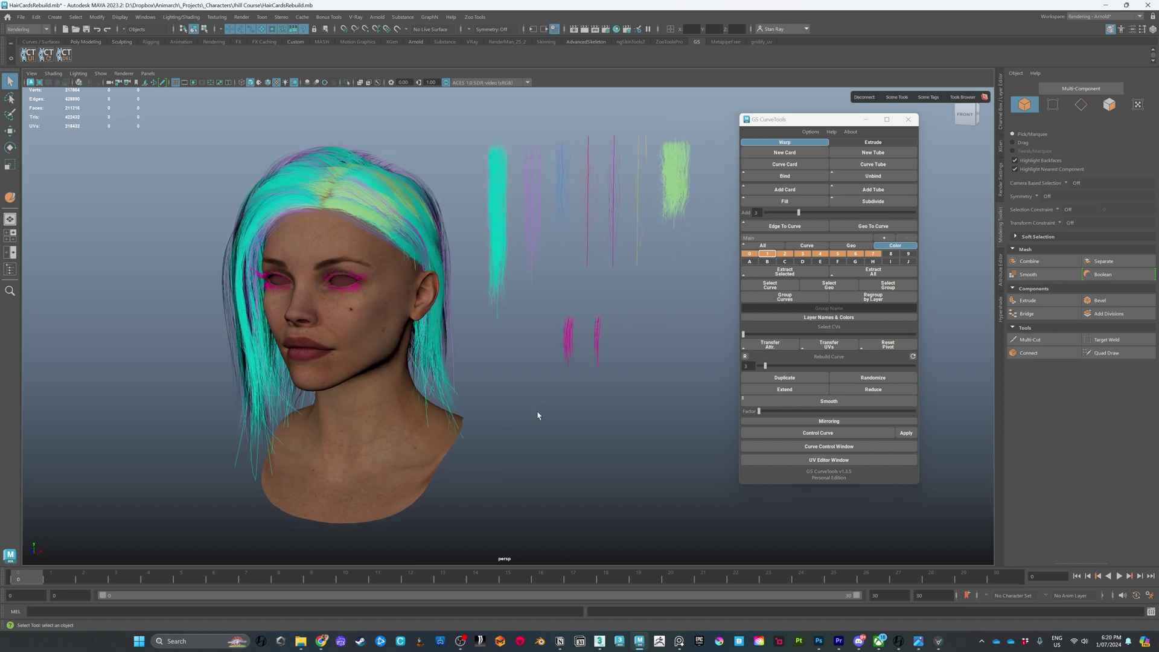
alt+drag(536, 327, 510, 309)
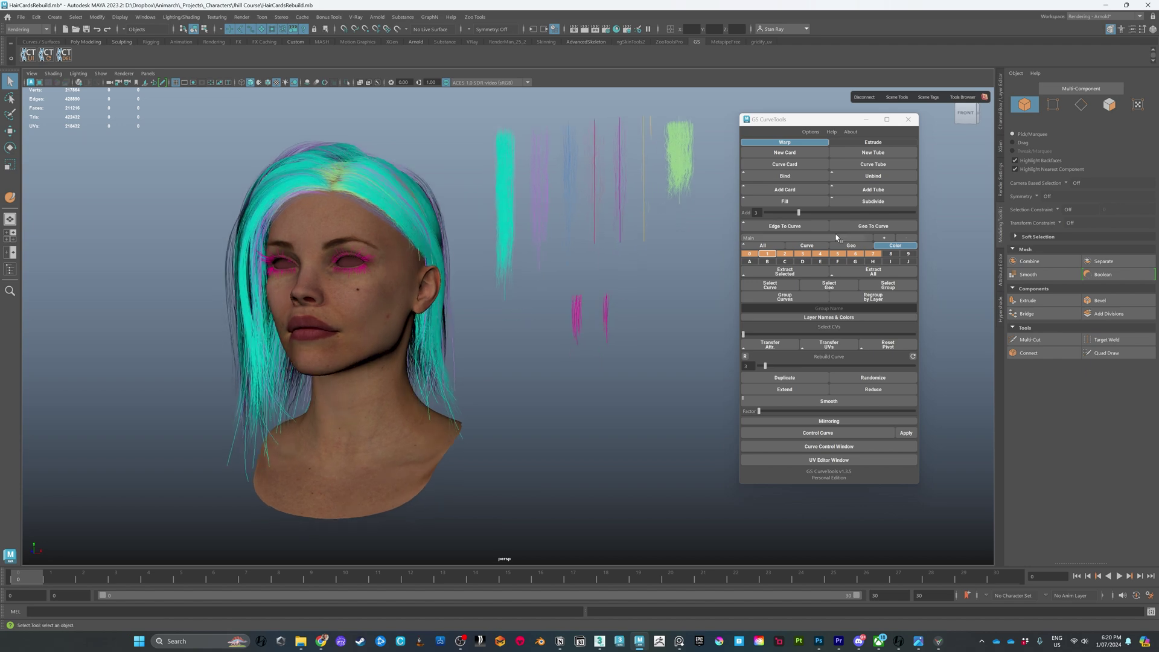
- Select the two magenta template cards and hide layer 7, which holds the eyelash cards
click(873, 254)
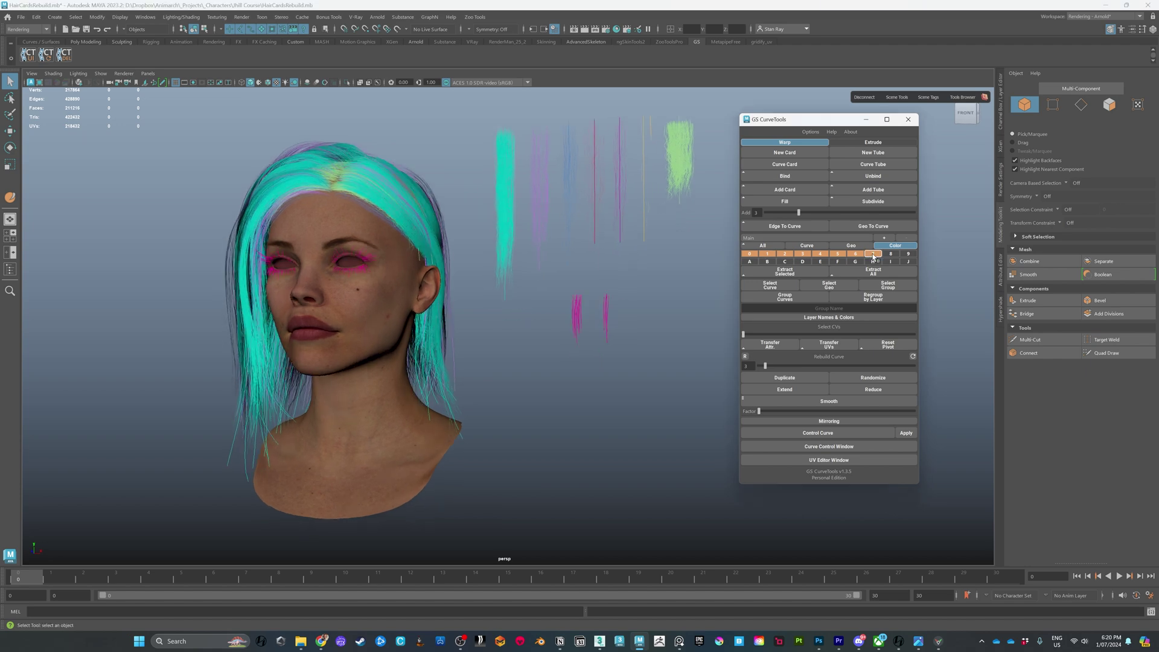
click(874, 254)
click(874, 255)
alt+drag(502, 379, 338, 257)
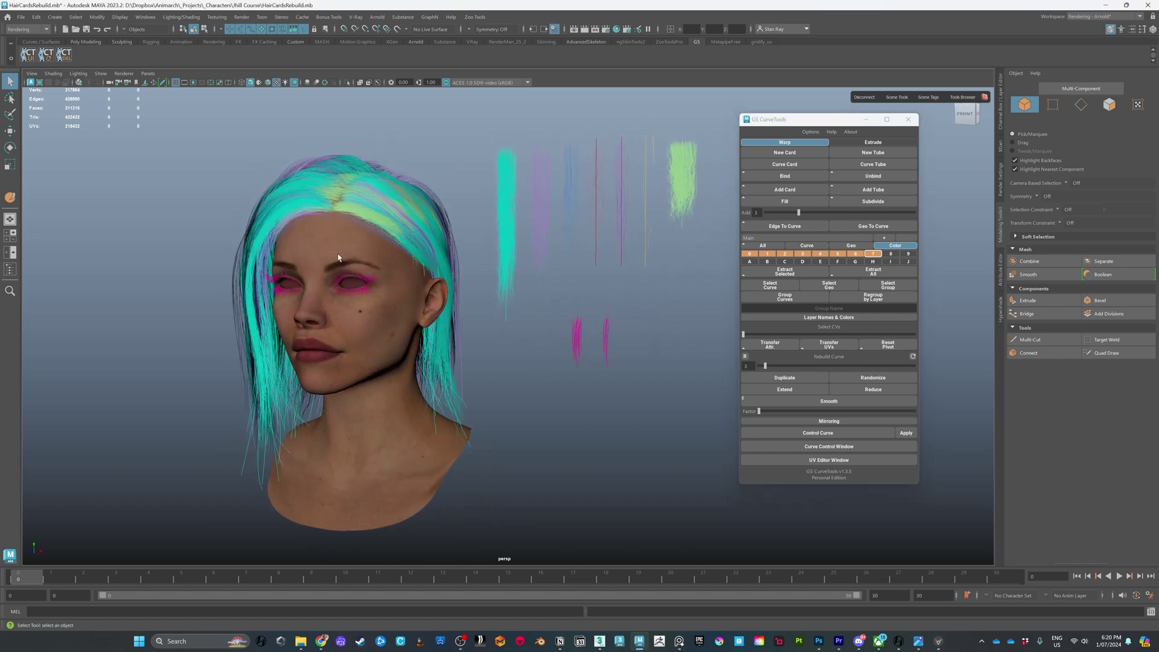
drag(548, 314, 694, 414)
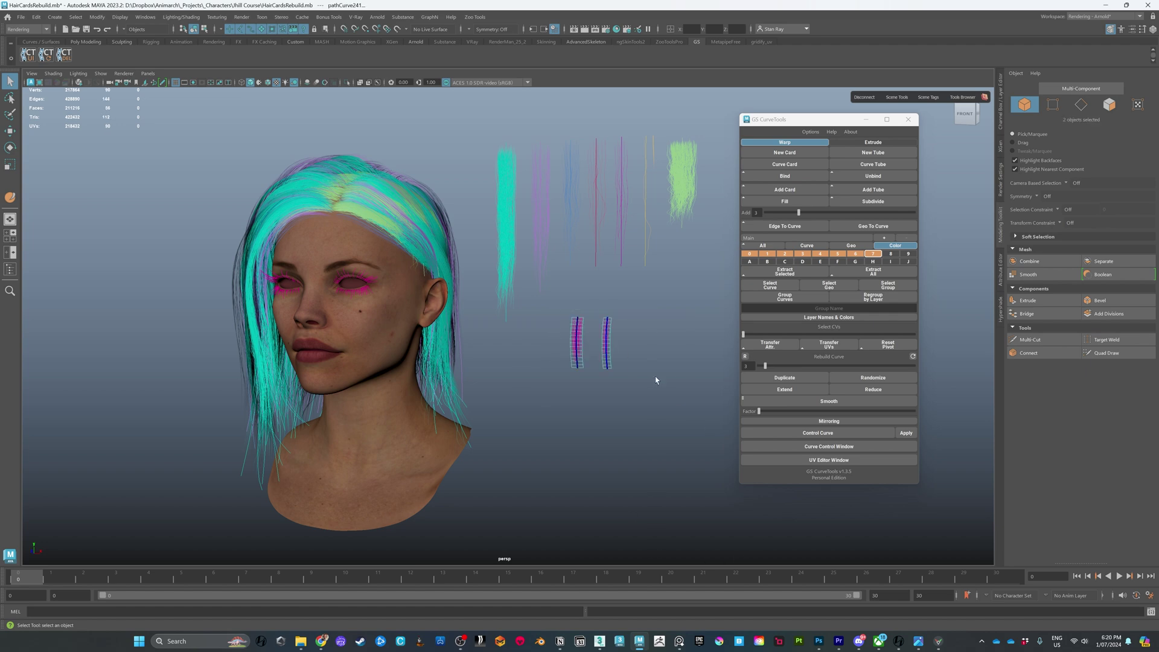
alt+click(868, 254)
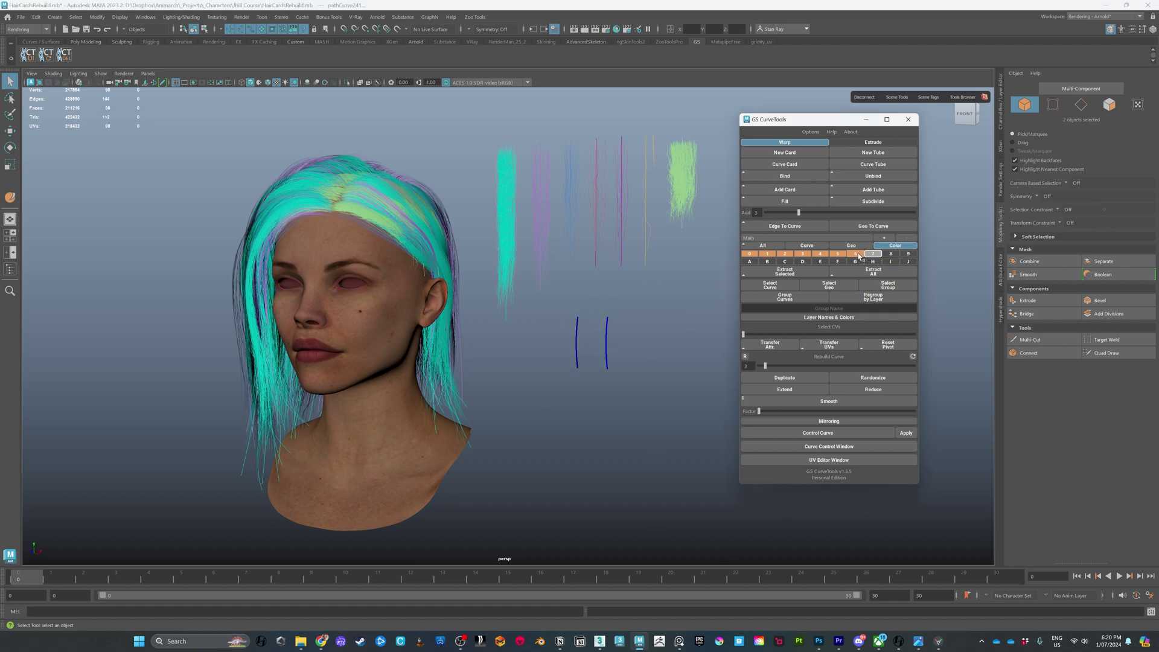
- Hide hair layers 0 to 5 and inspect the green layer 6 base cards on the scalp
click(750, 254)
click(768, 254)
click(785, 254)
click(803, 254)
click(820, 254)
alt+drag(543, 272, 434, 220)
alt+drag(485, 343, 440, 284)
alt+right_drag(440, 284, 462, 293)
alt+drag(462, 293, 481, 331)
alt+right_drag(481, 331, 450, 324)
alt+middle_drag(449, 323, 500, 357)
- Show hair layers 5, 4, 3, 2, 1 and 0 again one by one to see how the hairstyle builds up
ctrl+shift+click(839, 254)
ctrl+shift+click(821, 254)
ctrl+shift+click(803, 254)
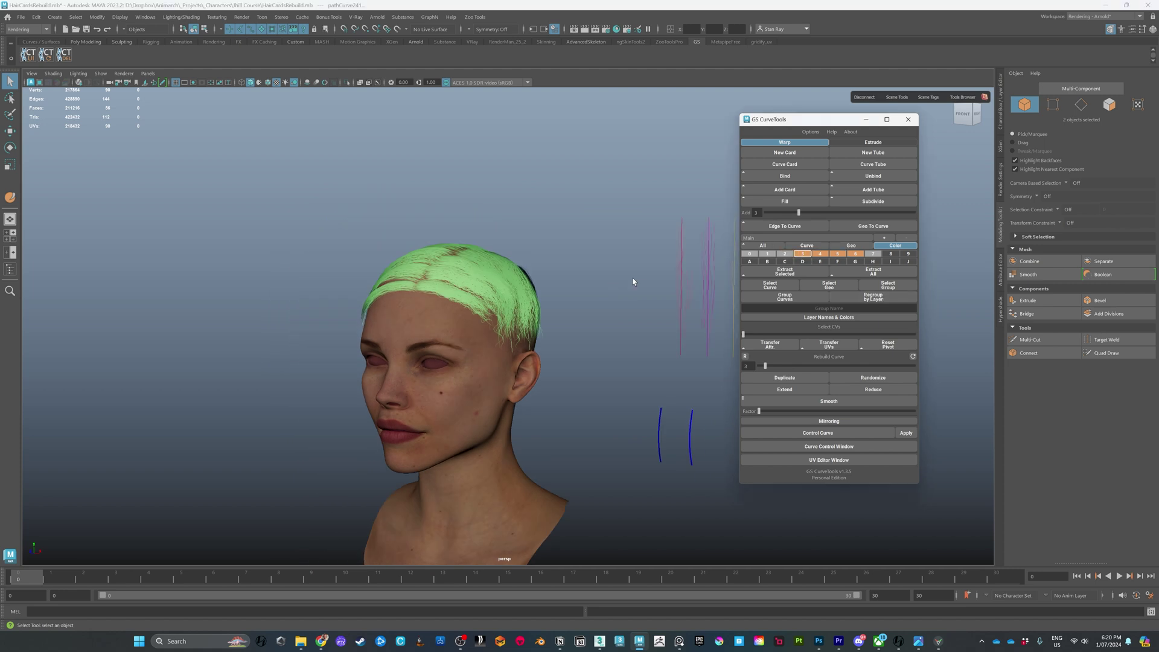
alt+click(786, 255)
mouse_move(518, 326)
alt+mouse_down()
mouse_move(549, 323)
mouse_move(514, 305)
alt+mouse_up()
click(767, 254)
alt+drag(492, 362, 604, 307)
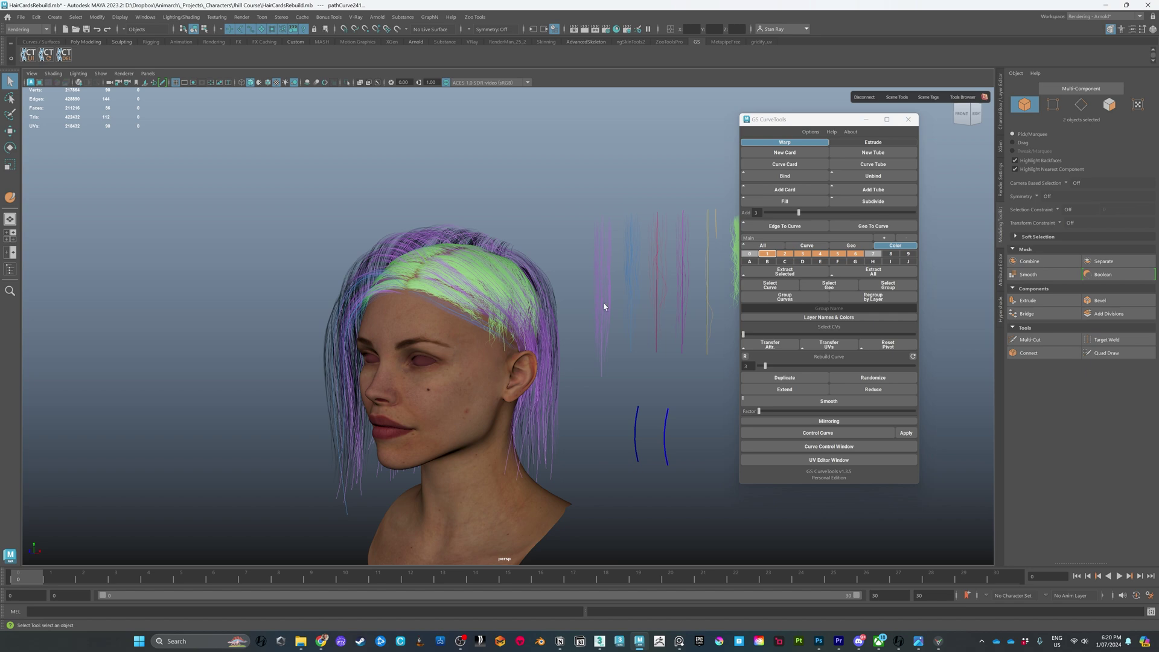
click(750, 256)
alt+click(767, 256)
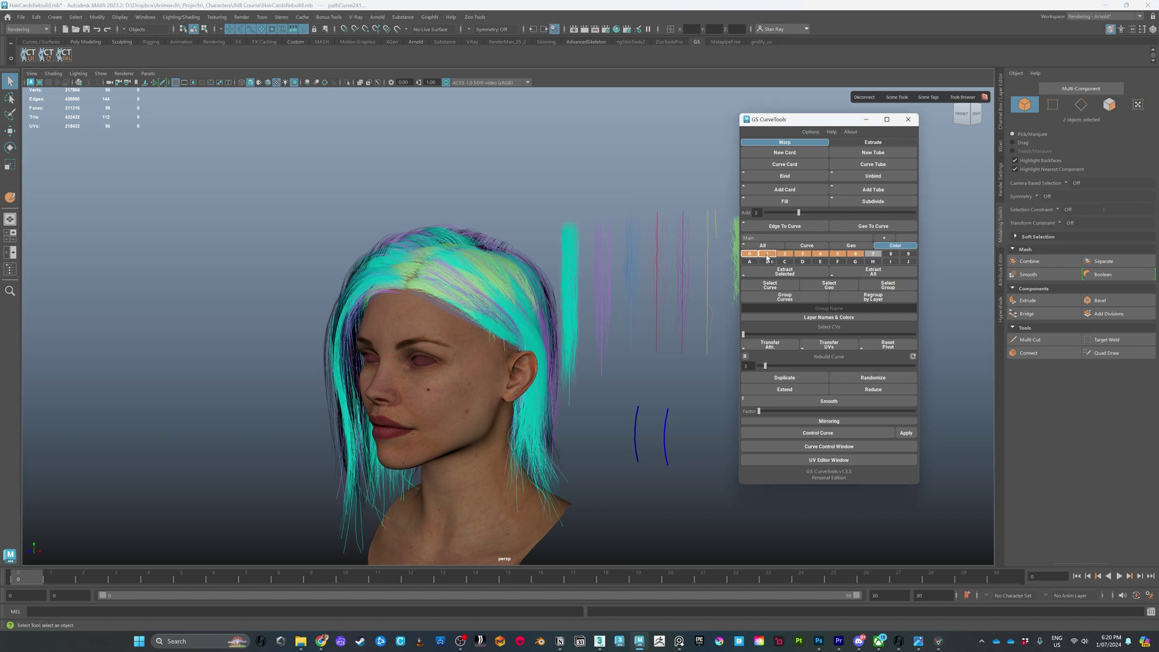
- Isolate the purple layer 1 cards by hiding layers 0 and 2 through 6
alt+drag(434, 285, 479, 207)
alt+middle_drag(483, 229, 525, 225)
alt+drag(524, 225, 537, 246)
alt+middle_drag(537, 246, 511, 201)
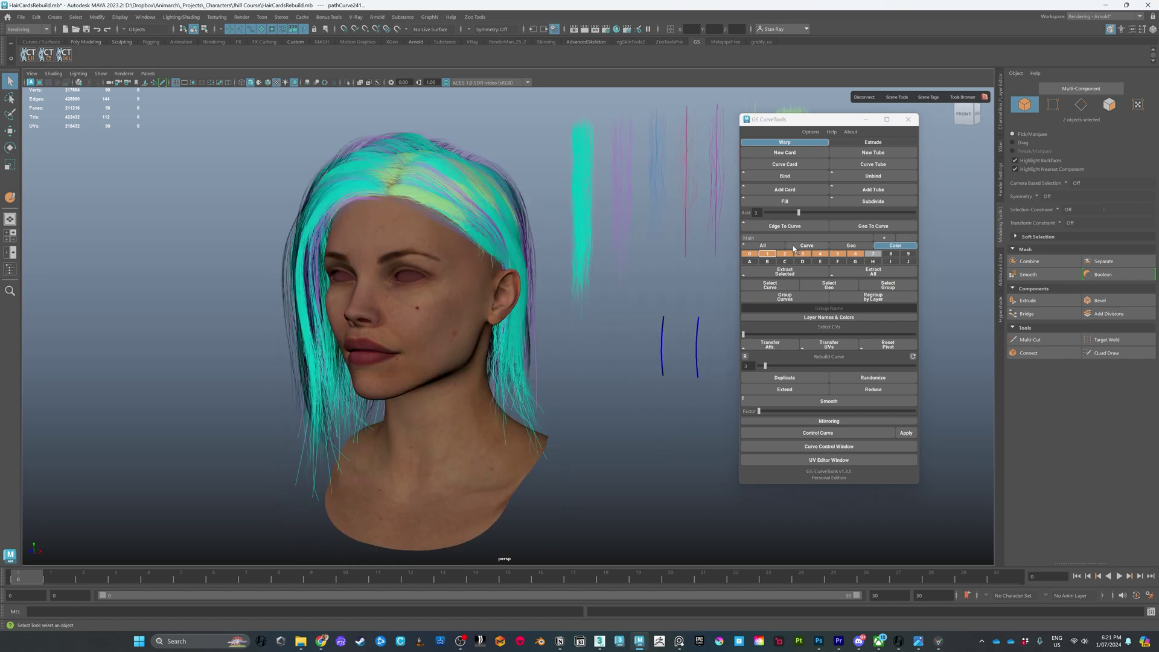
alt+drag(678, 259, 503, 240)
alt+click(748, 254)
alt+click(785, 254)
alt+click(801, 254)
alt+click(820, 255)
alt+click(836, 254)
alt+click(853, 257)
alt+drag(477, 173, 442, 182)
alt+middle_drag(443, 181, 534, 261)
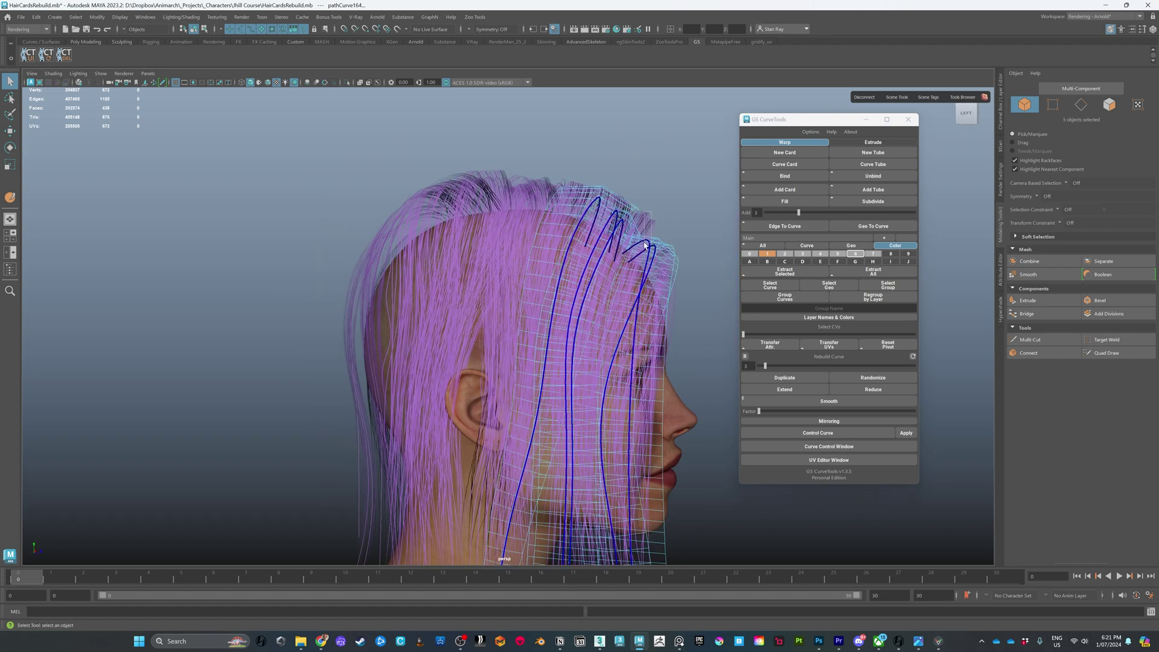
- Display the control vertices of the frontmost layer 1 card's curve and move the vertex near its root at the hairline
click(645, 245)
right_drag(648, 248, 650, 228)
click(650, 228)
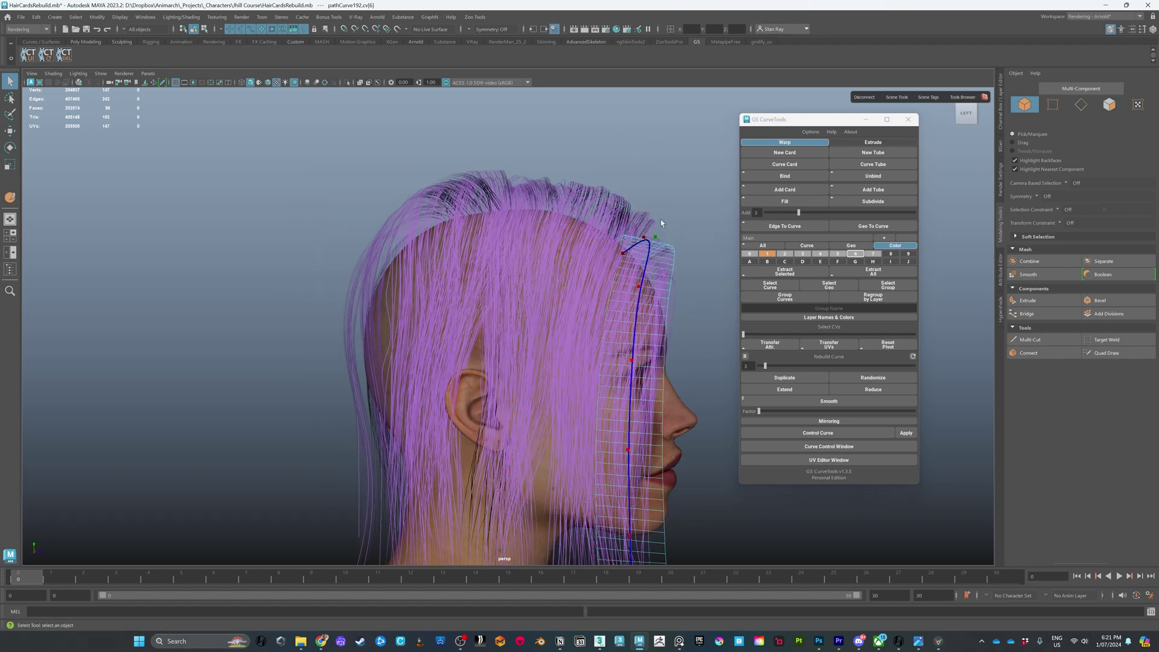
key(w)
drag(658, 237, 609, 192)
alt+drag(610, 192, 574, 196)
- Set the Head display layer to reference, return to object mode and select all the layer 1 hair cards together
drag(280, 160, 531, 265)
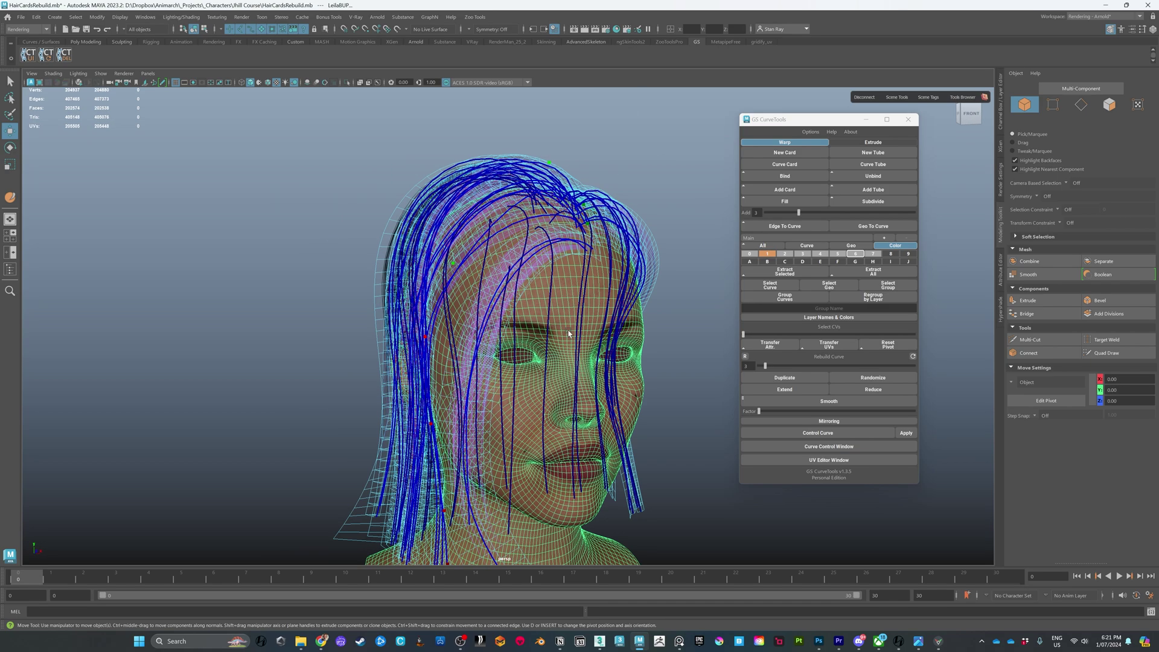
click(1000, 110)
click(999, 475)
click(998, 476)
right_drag(538, 235, 569, 209)
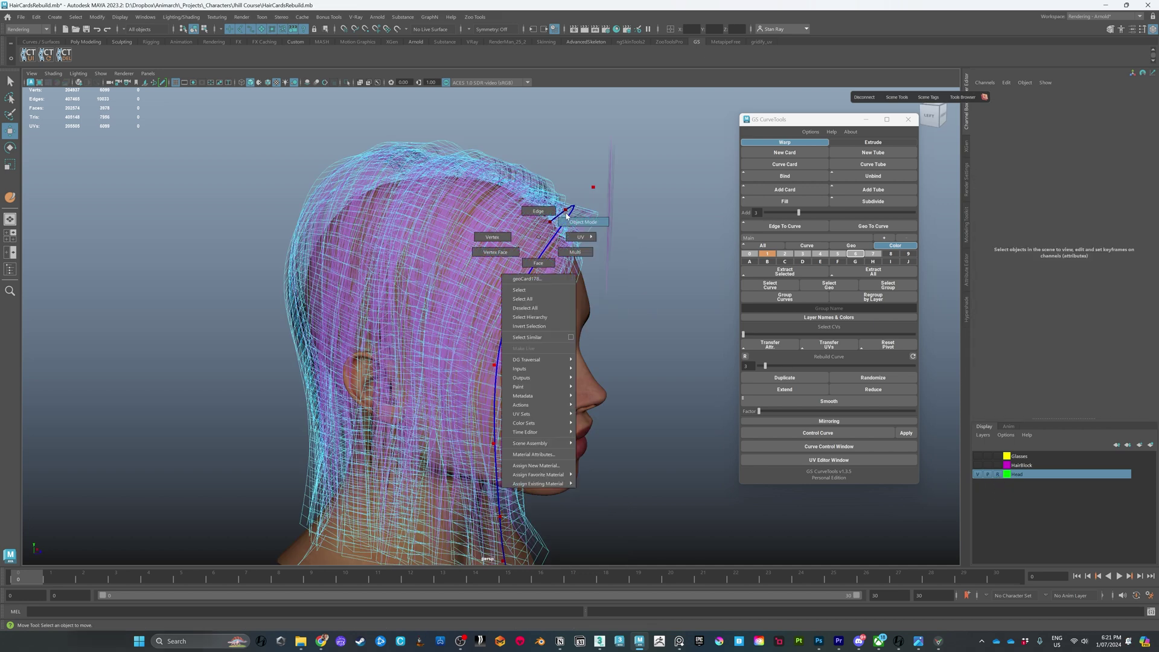
click(568, 161)
drag(593, 287, 285, 218)
drag(285, 221, 285, 221)
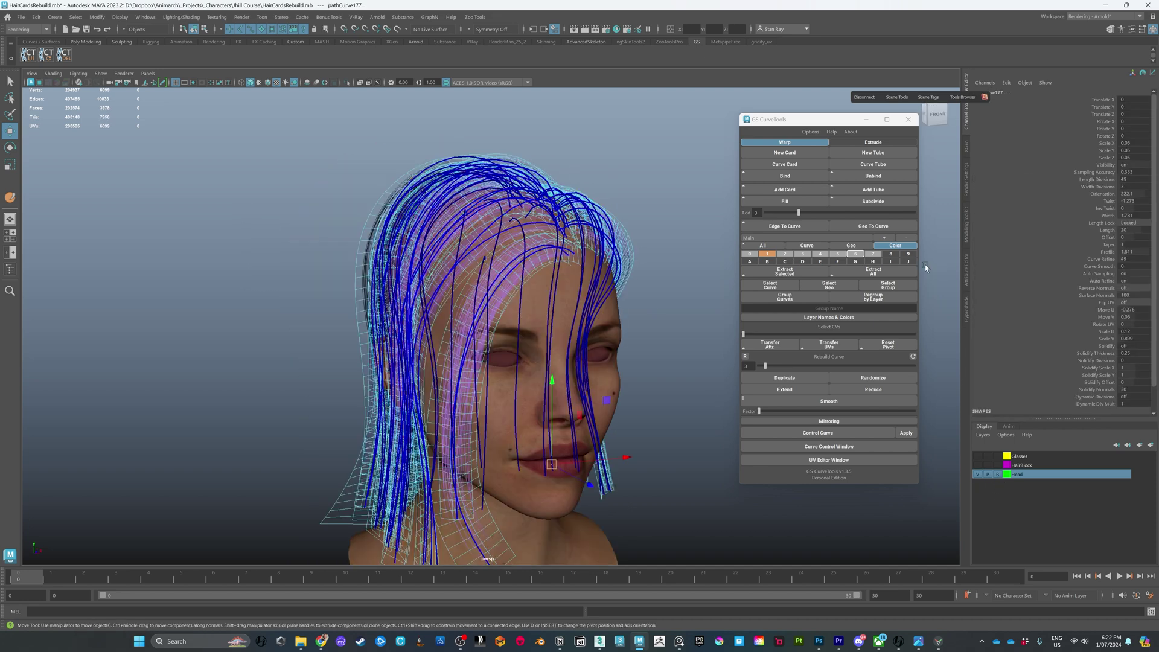
- Open the curve control window, reduce the length divisions of all selected layer 1 cards, and deselect them
click(829, 446)
drag(206, 112, 186, 113)
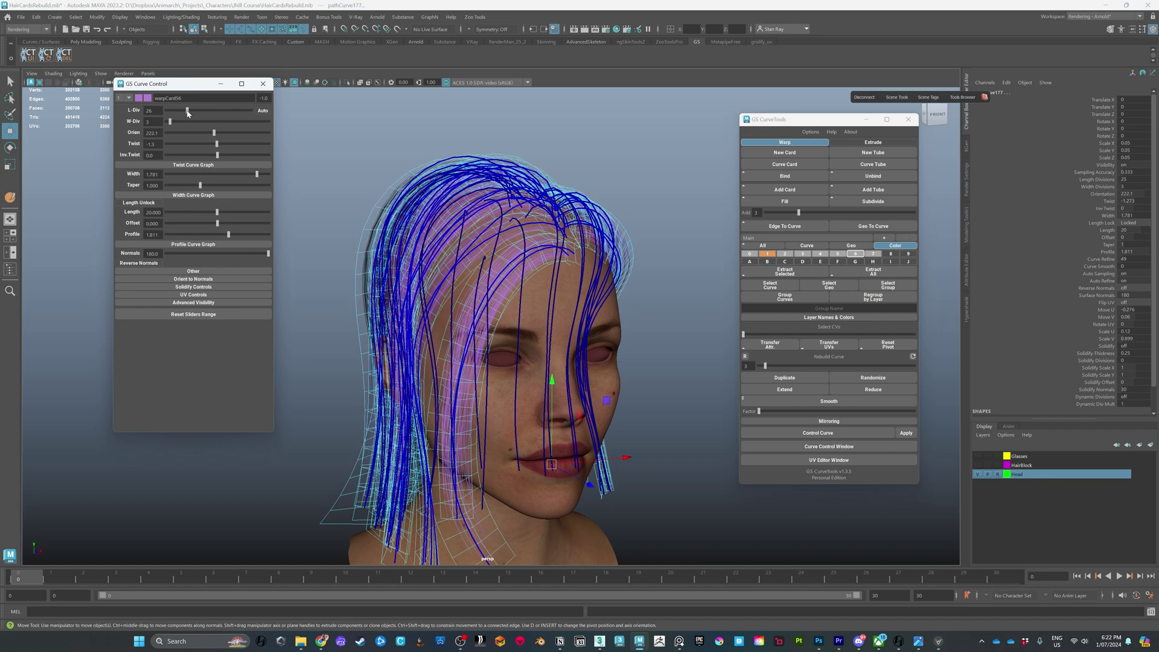
drag(186, 114, 184, 114)
alt+drag(625, 272, 589, 269)
click(640, 139)
alt+drag(646, 222, 611, 290)
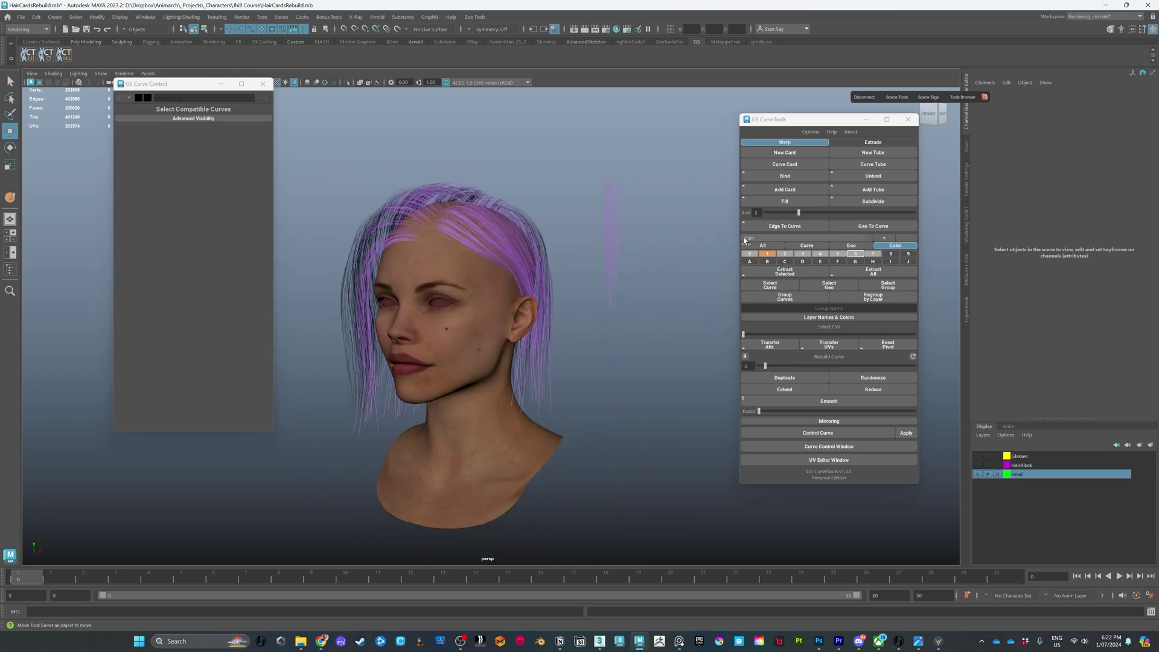
- Show all the hair layers from 0 to 7 again, including the eyelash cards
drag(756, 256, 874, 259)
click(874, 258)
alt+drag(566, 354, 580, 381)
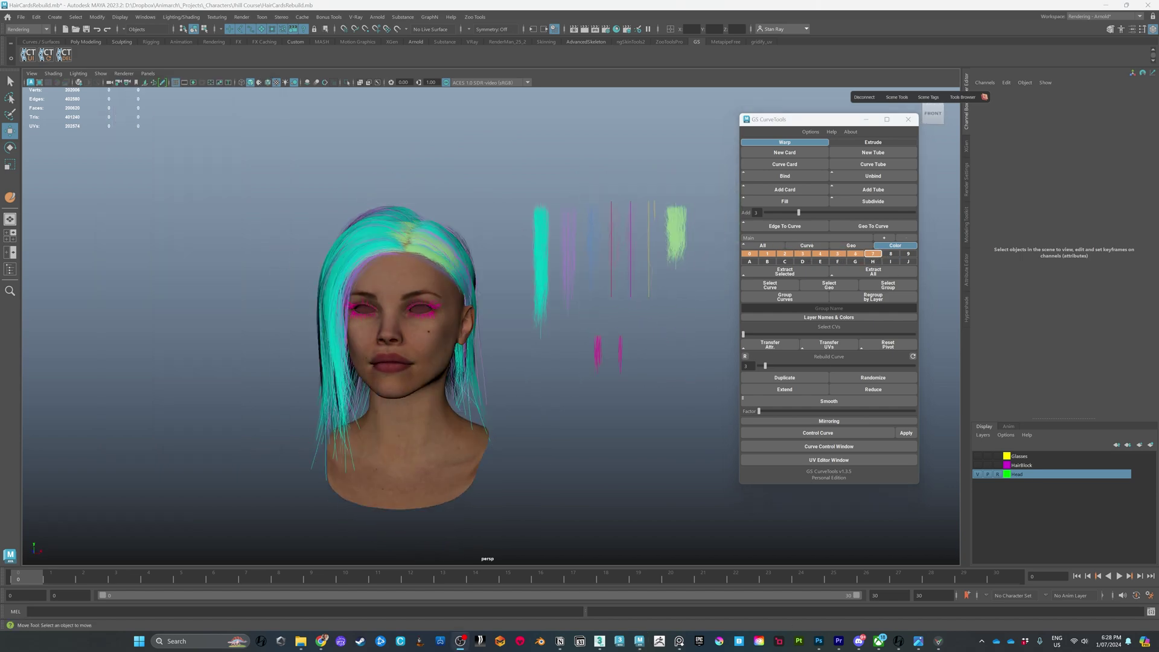